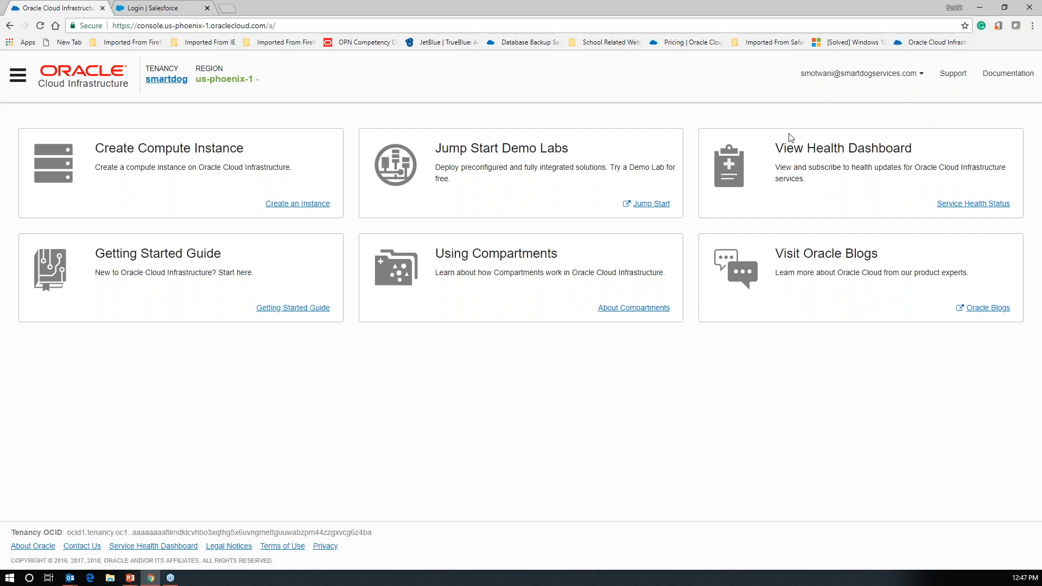
# - Open the list of compartments in the Identity section of the console
pyautogui.click(18, 80)
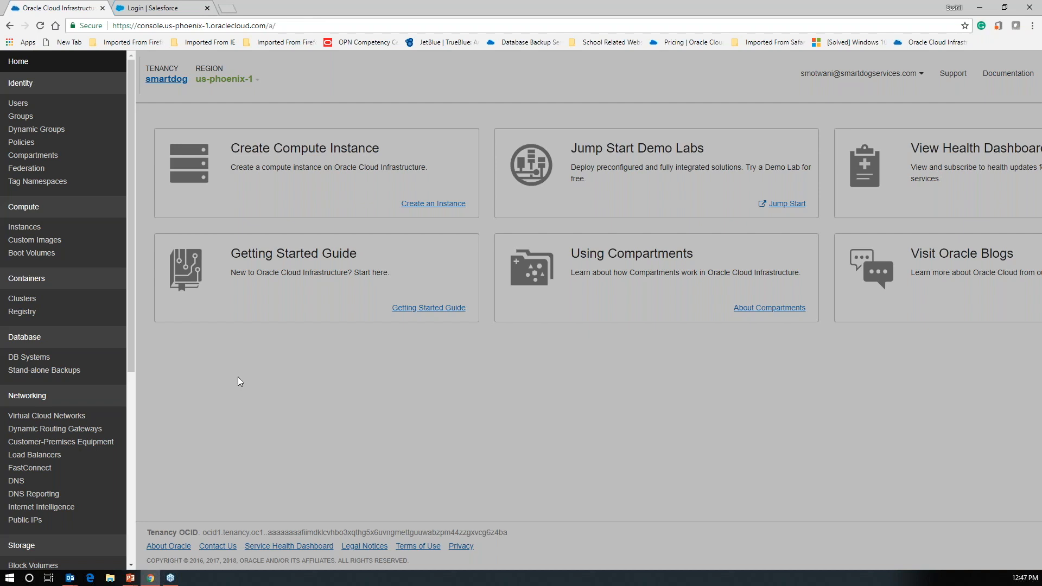
pyautogui.click(26, 401)
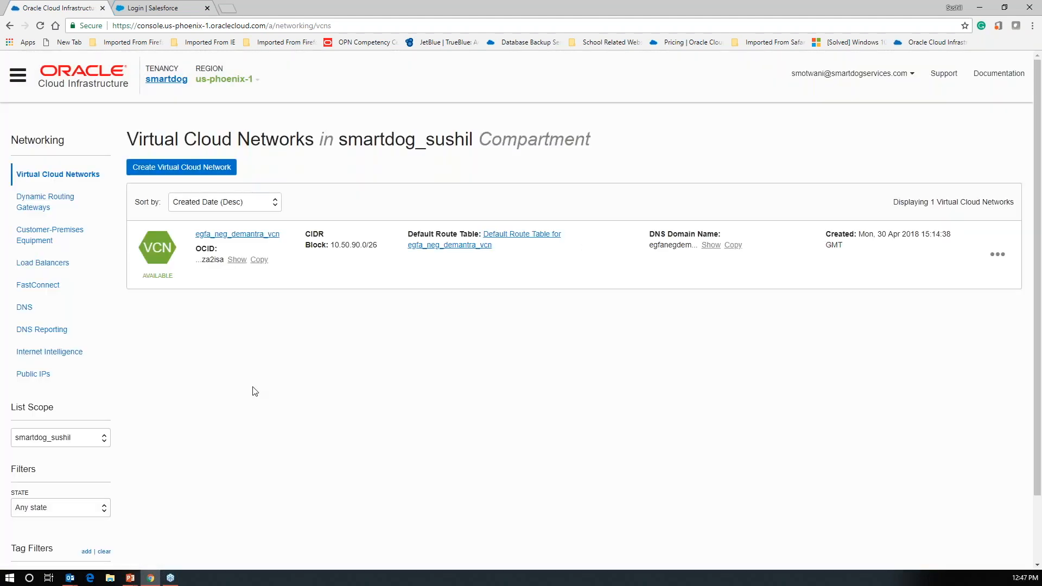
pyautogui.click(16, 79)
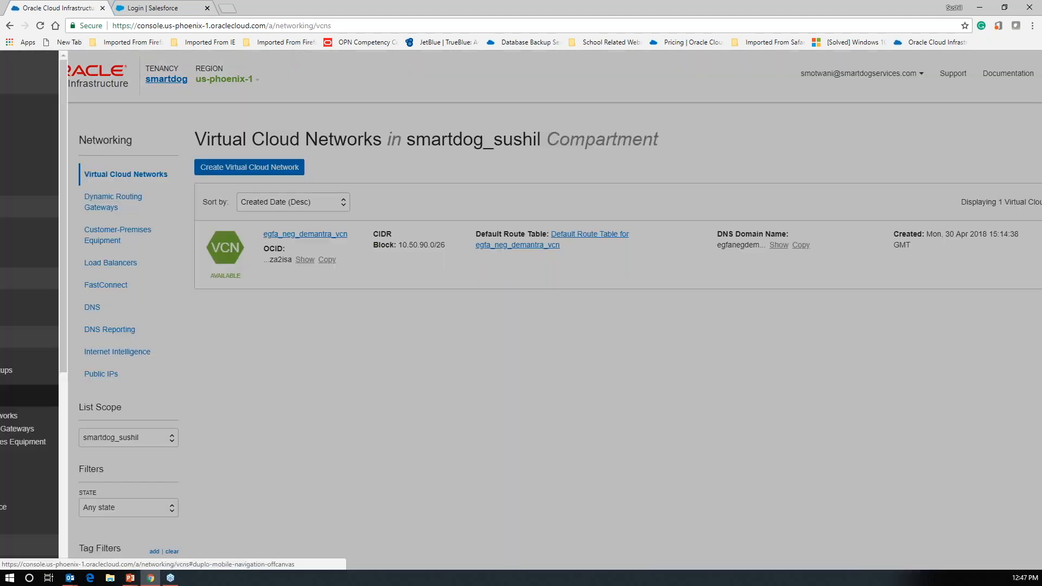
pyautogui.click(21, 85)
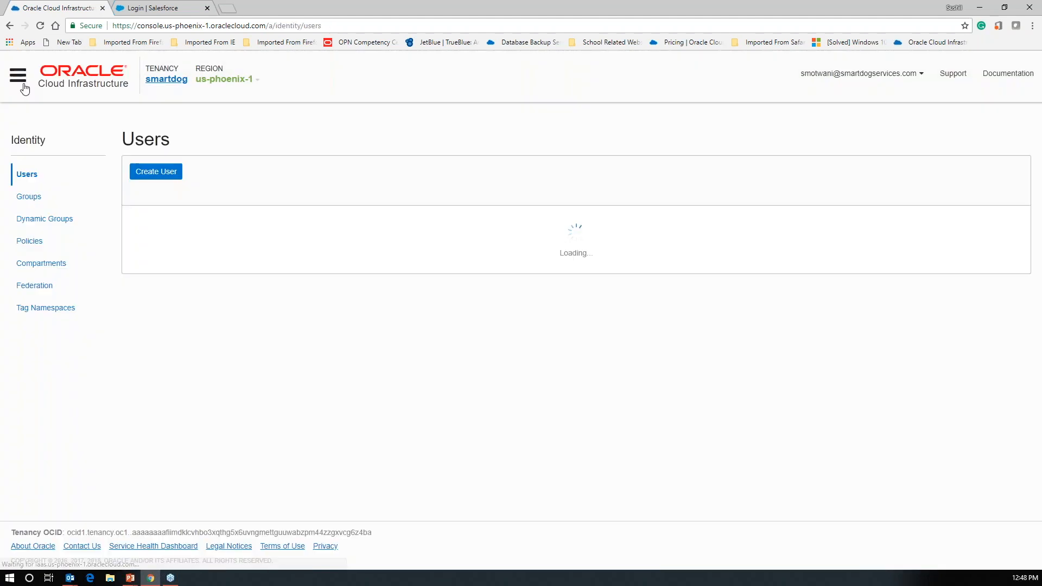
pyautogui.click(42, 263)
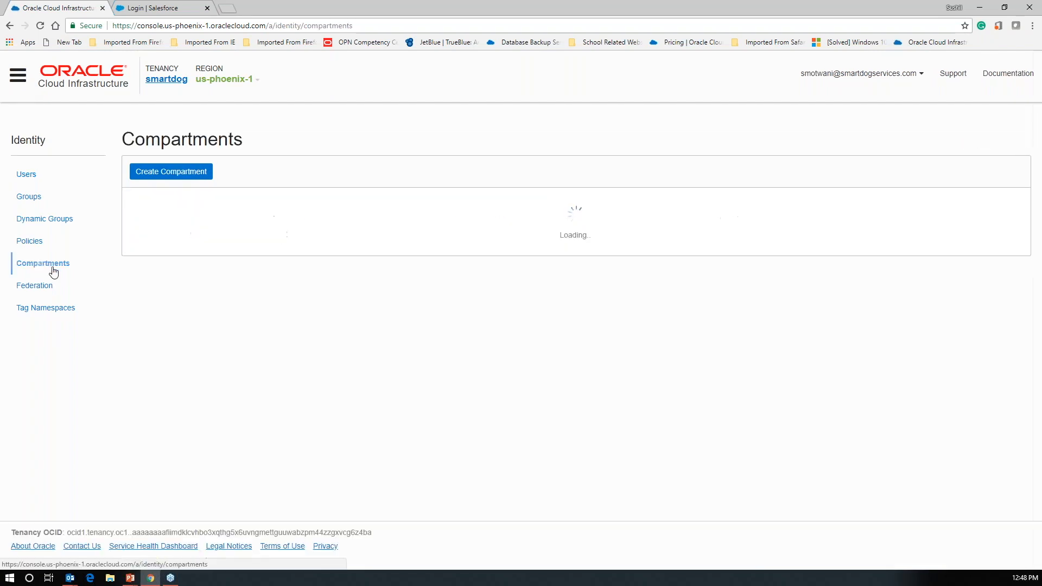
# - Examine the tenancy's existing compartments and the fields required for creating a new compartment
pyautogui.scroll(-4, 228, 374)
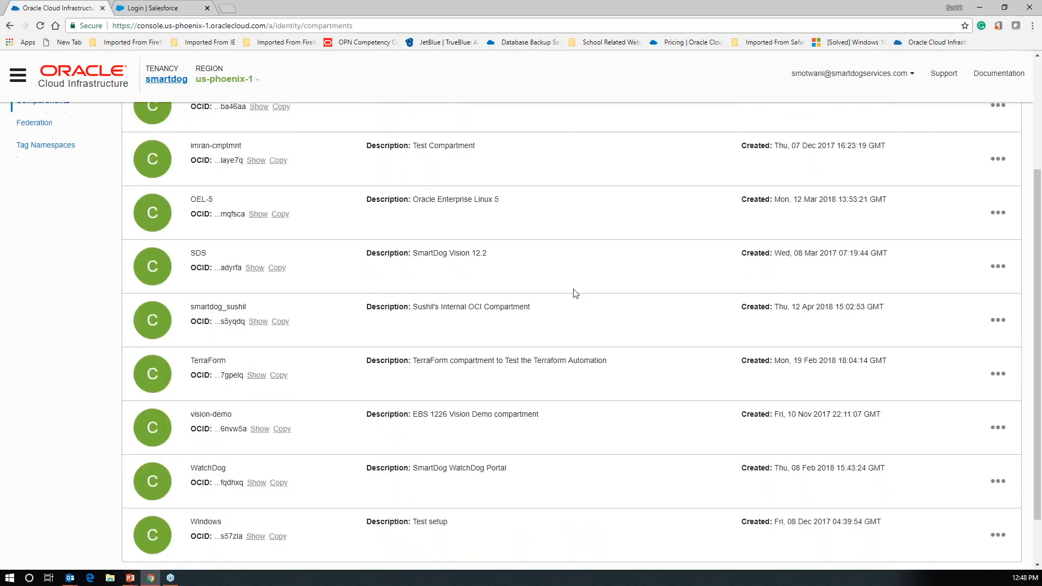
pyautogui.scroll(4, 250, 373)
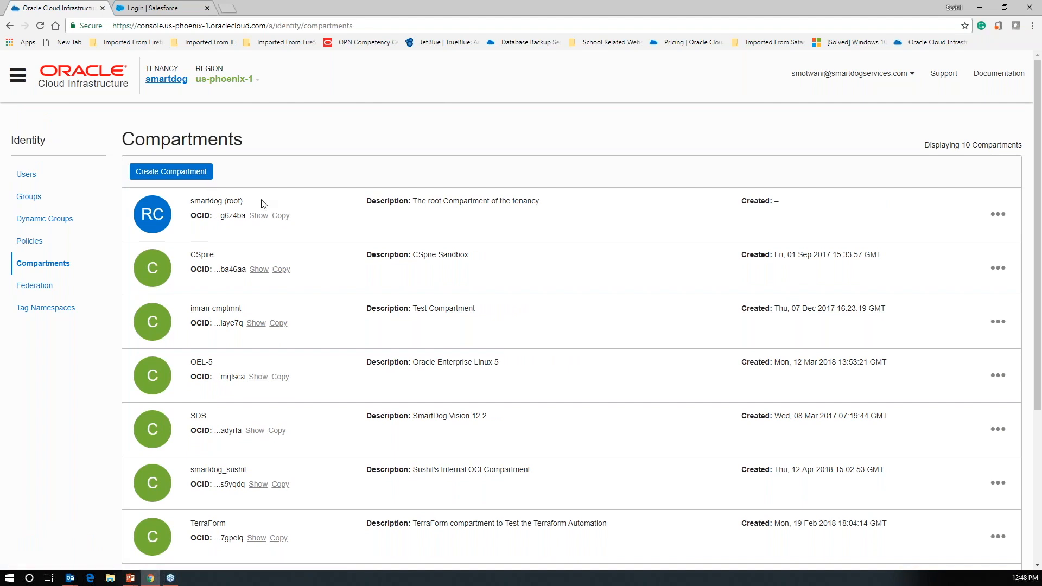
pyautogui.scroll(-2, 303, 311)
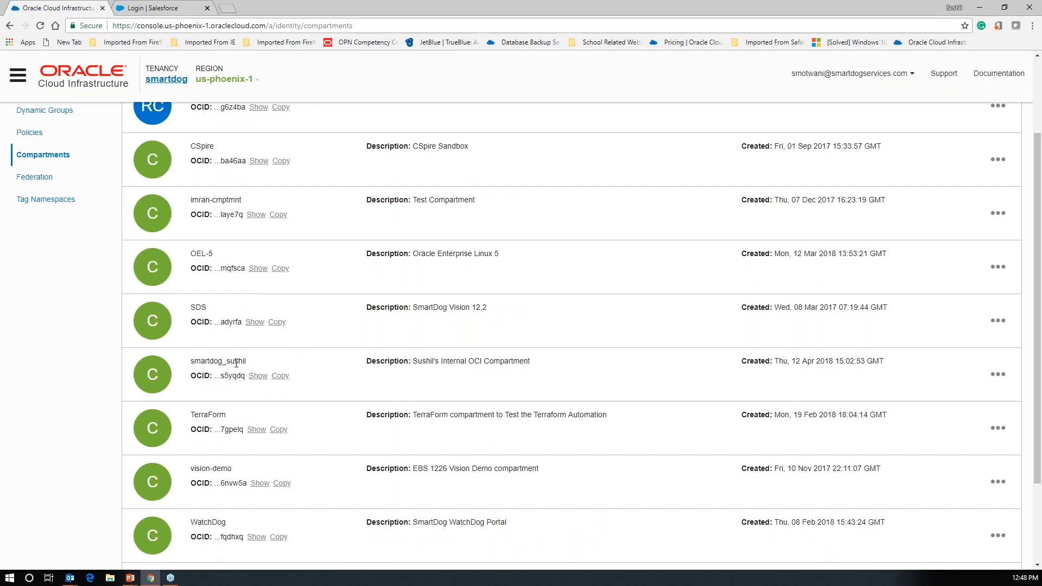
pyautogui.moveTo(190, 362); pyautogui.dragTo(255, 364)
pyautogui.click(320, 374)
pyautogui.scroll(2, 326, 376)
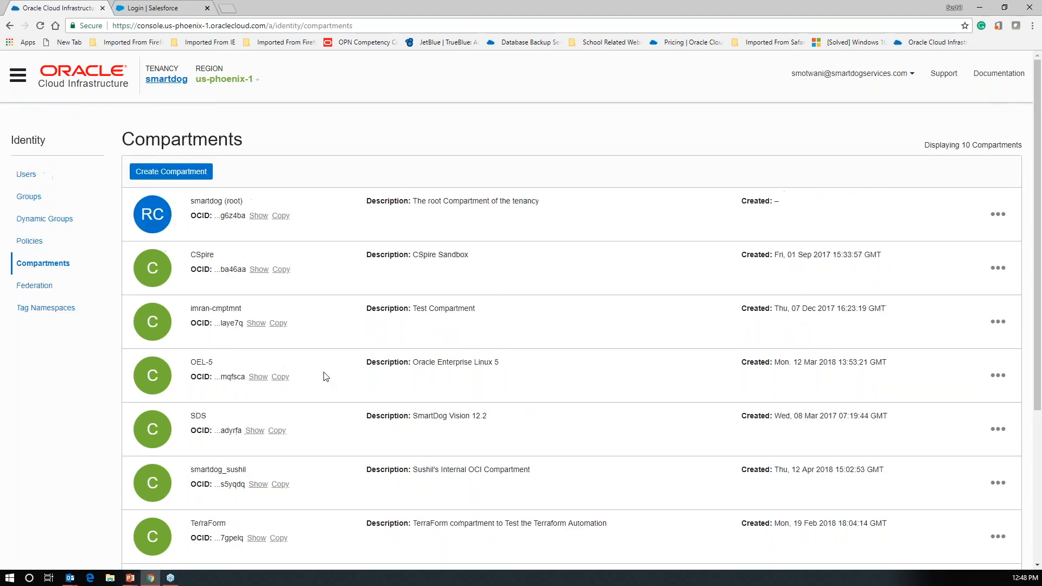
pyautogui.click(184, 172)
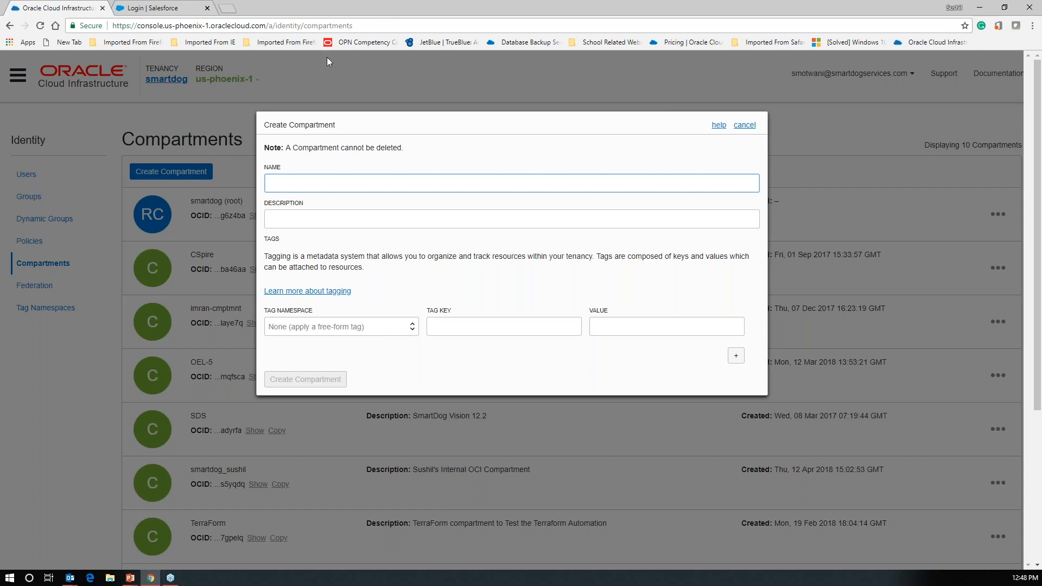
pyautogui.click(744, 125)
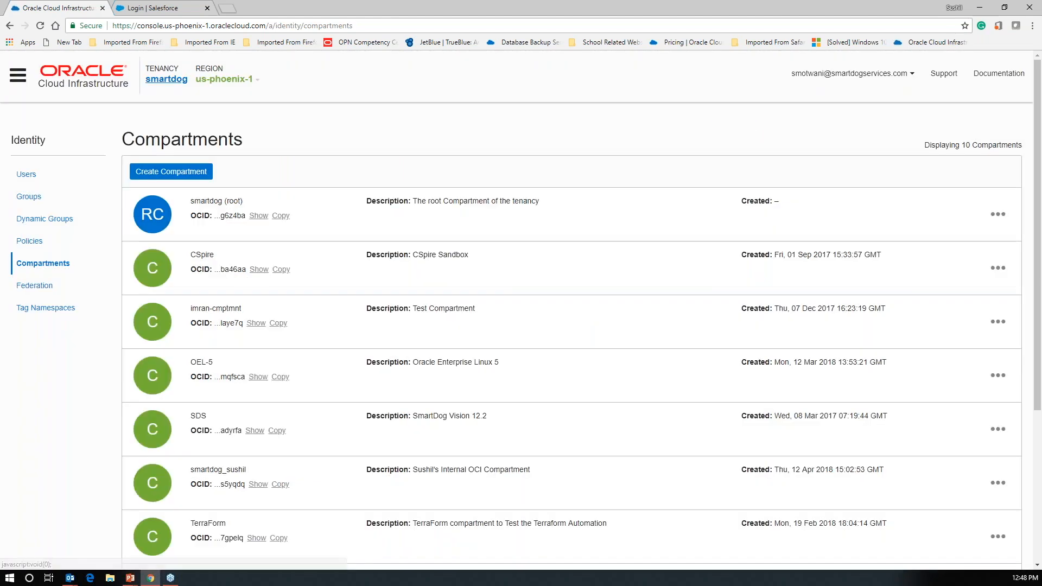
# - Open the Virtual Cloud Networks list under Networking and keep the current compartment as its list scope
pyautogui.click(17, 76)
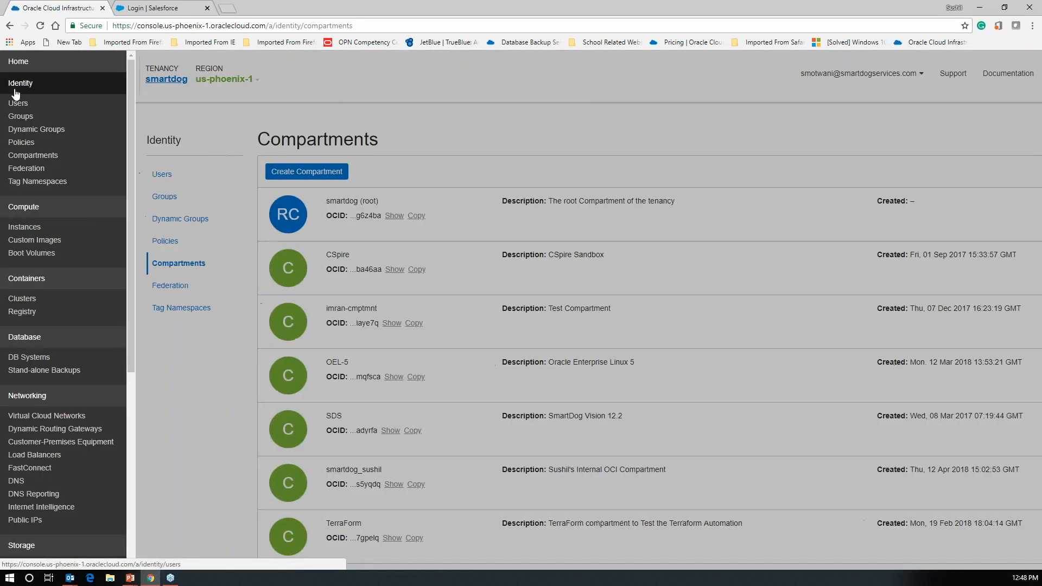
pyautogui.click(44, 416)
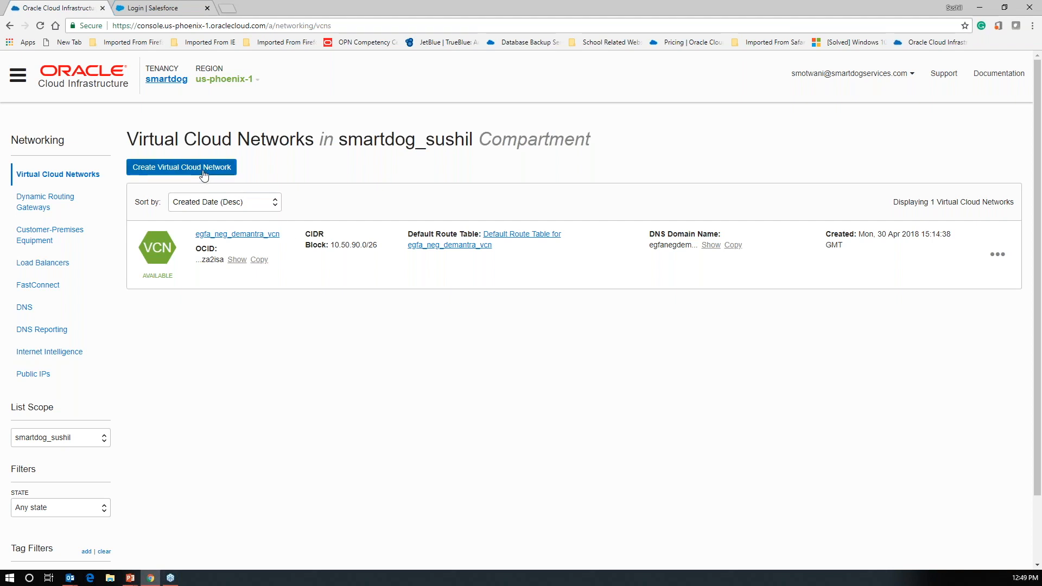
pyautogui.click(78, 439)
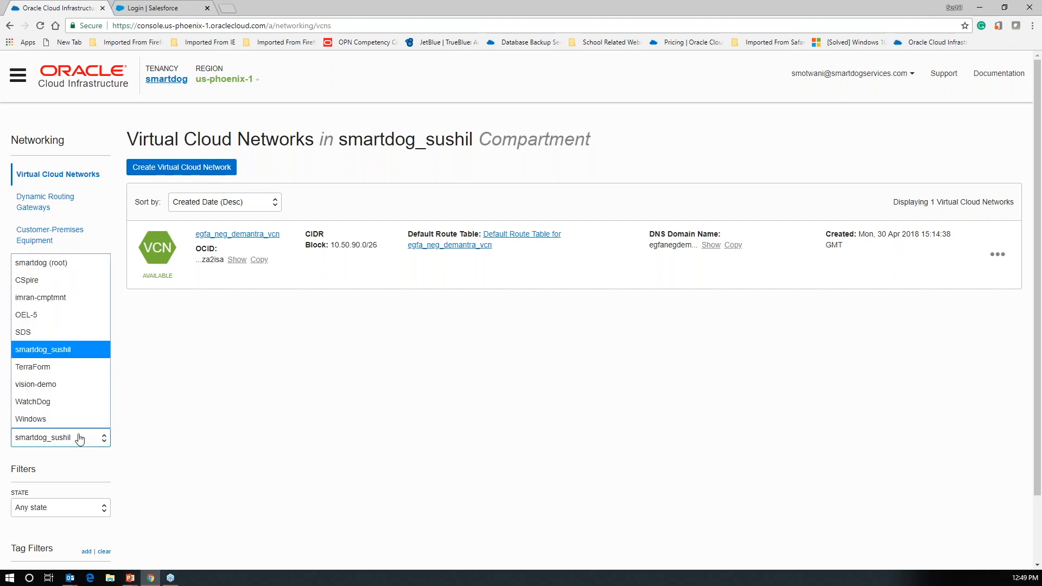
pyautogui.click(60, 350)
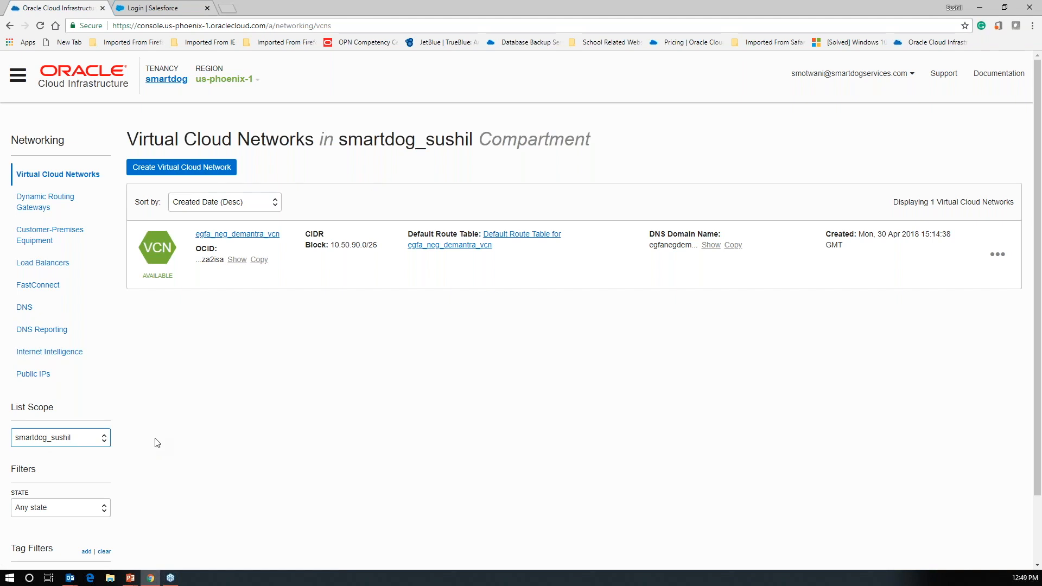
pyautogui.click(262, 427)
# - Start a new virtual cloud network named demo in the current compartment, set to include related resources
pyautogui.click(204, 172)
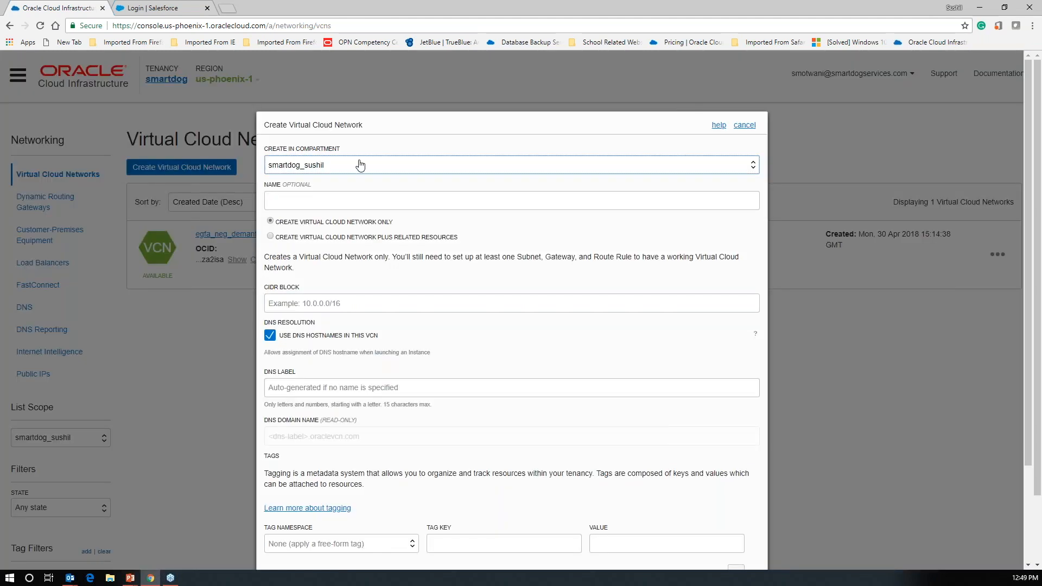
pyautogui.click(295, 202)
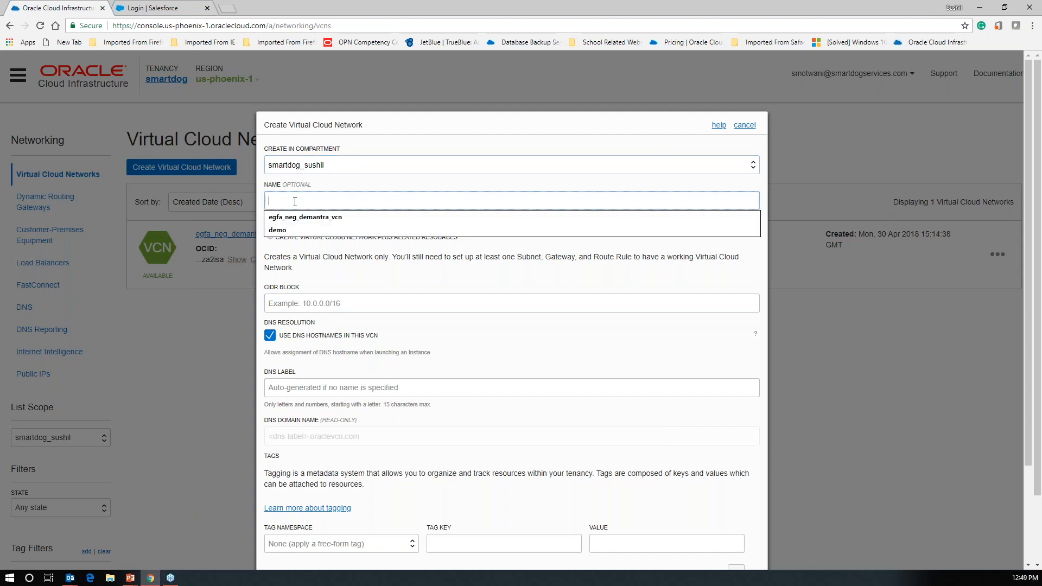
pyautogui.click(288, 230)
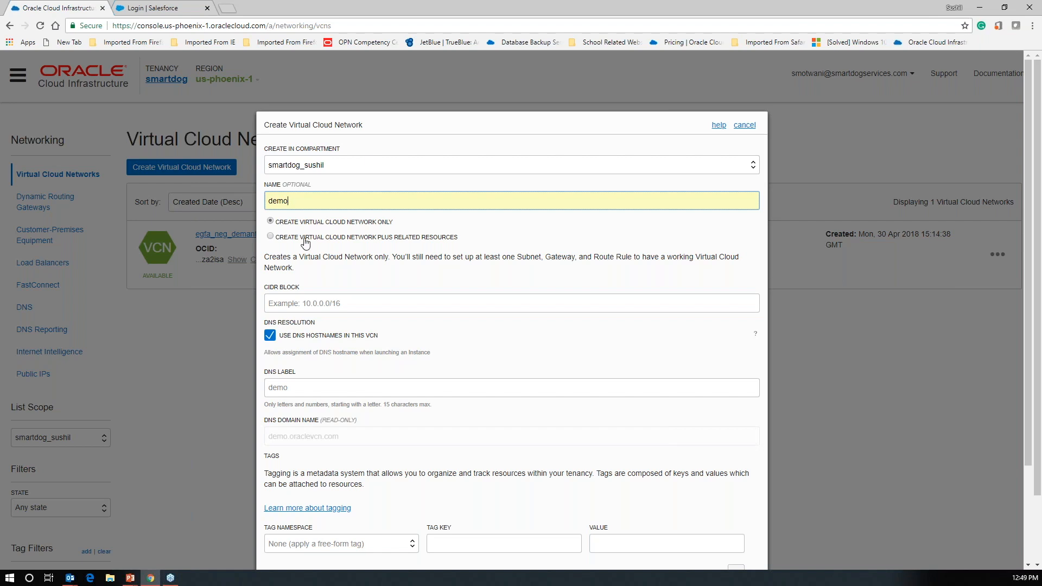
pyautogui.click(271, 237)
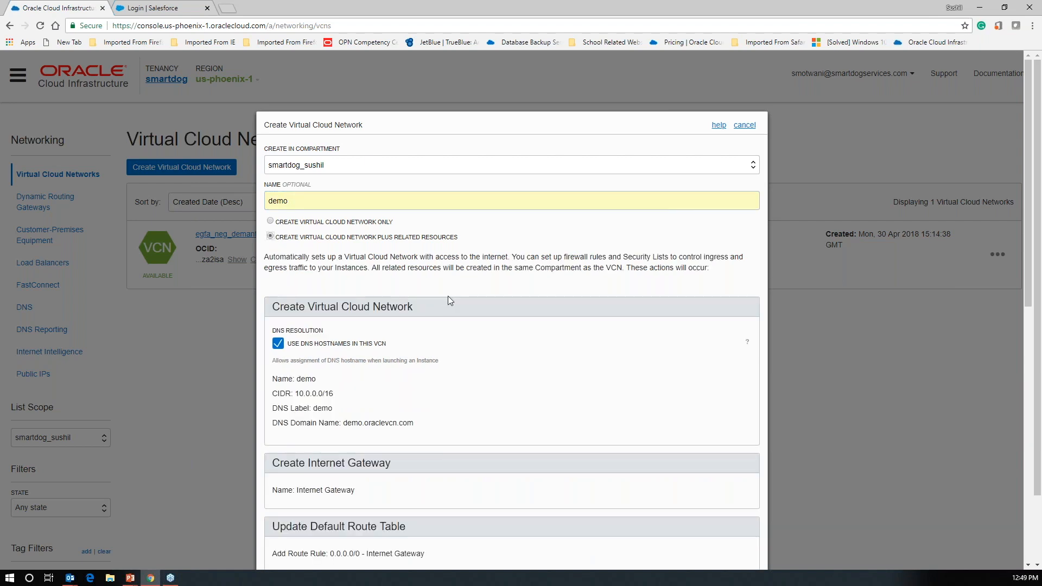
# - Examine the CIDR block and its prefix length planned for the demo virtual cloud network
pyautogui.scroll(-1, 490, 257)
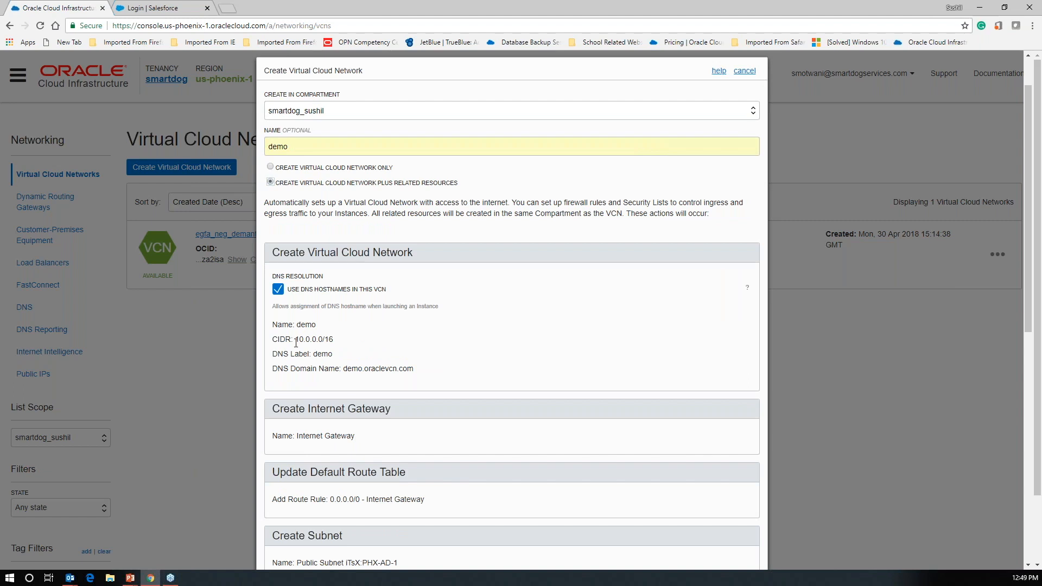
pyautogui.moveTo(296, 339); pyautogui.dragTo(322, 339)
pyautogui.doubleClick(329, 339)
pyautogui.click(314, 339)
pyautogui.doubleClick(314, 339)
pyautogui.click(316, 347)
pyautogui.scroll(-3, 505, 292)
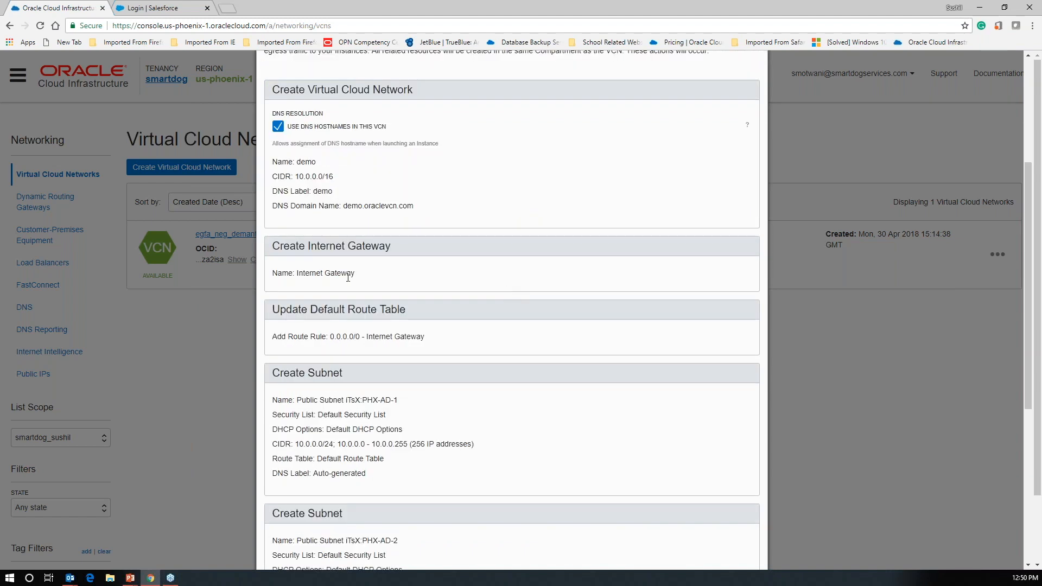
# - Review the planned internet gateway, default route rule and public subnets for the demo network
pyautogui.scroll(4, 415, 274)
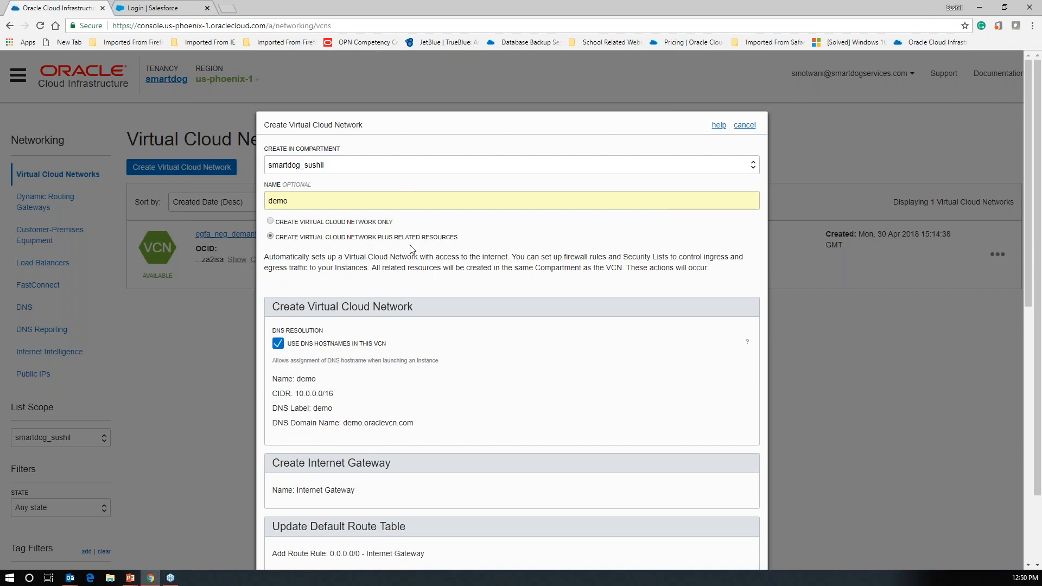
pyautogui.scroll(-2, 455, 356)
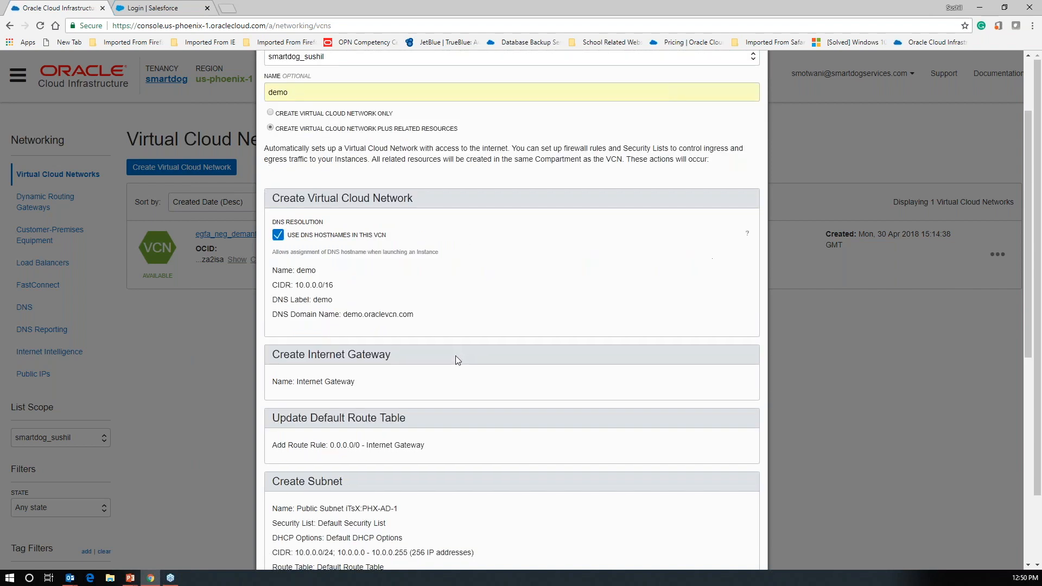
pyautogui.scroll(1, 455, 356)
pyautogui.scroll(-1, 456, 356)
pyautogui.scroll(-2, 419, 339)
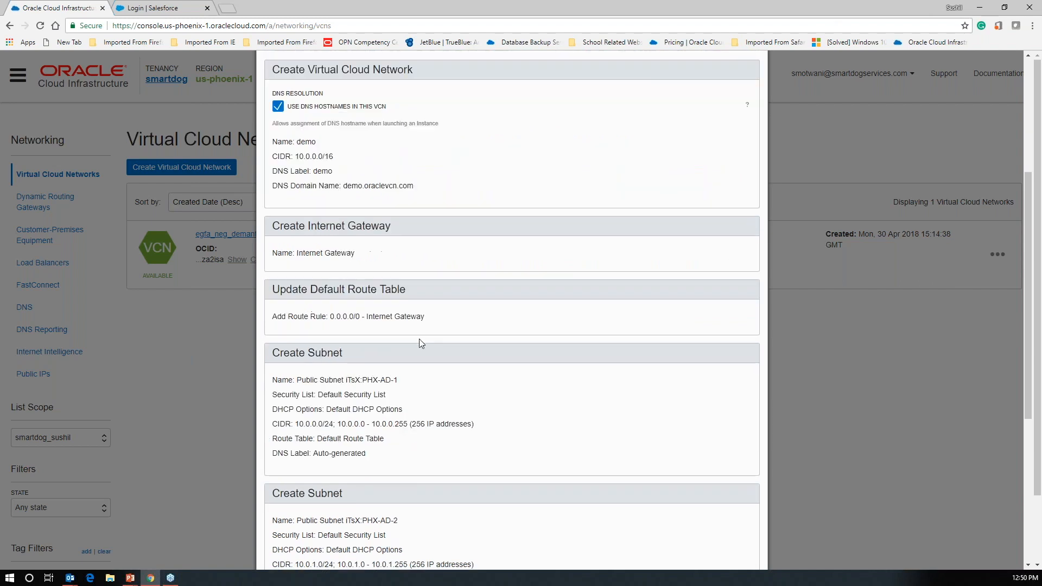
pyautogui.scroll(1, 440, 345)
pyautogui.scroll(-2, 434, 339)
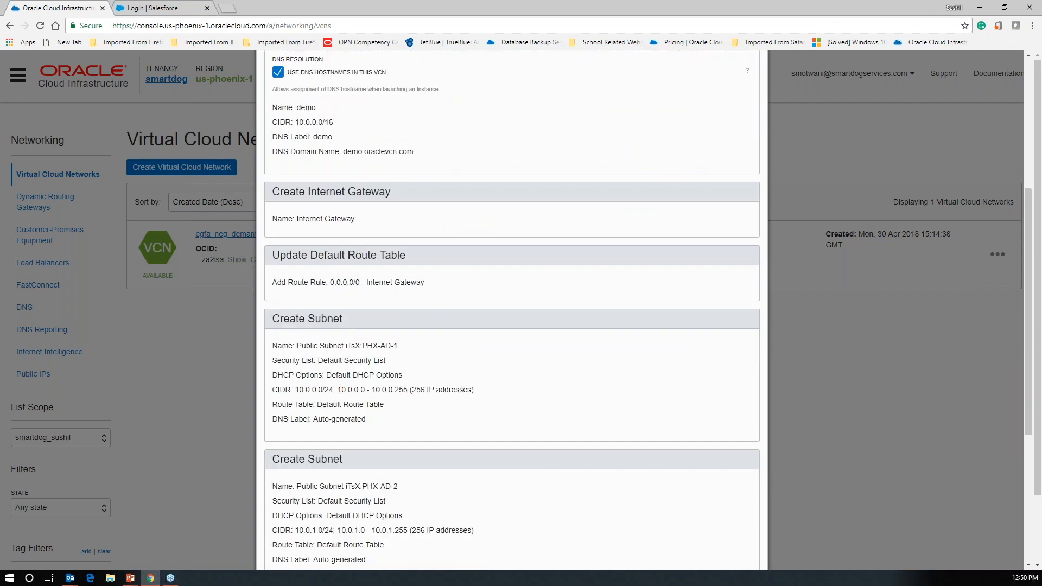
pyautogui.scroll(-2, 339, 389)
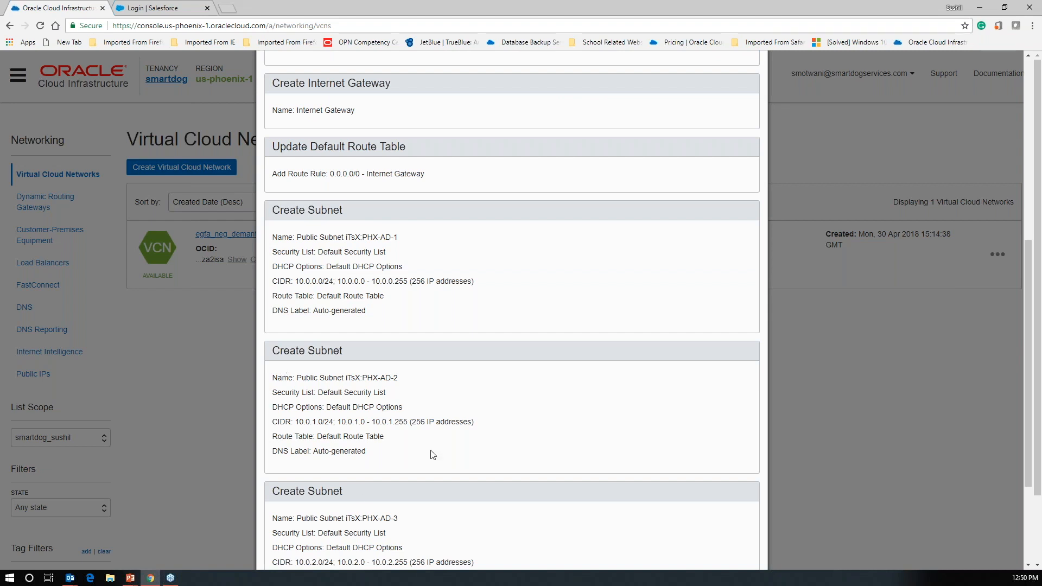
pyautogui.scroll(-2, 412, 477)
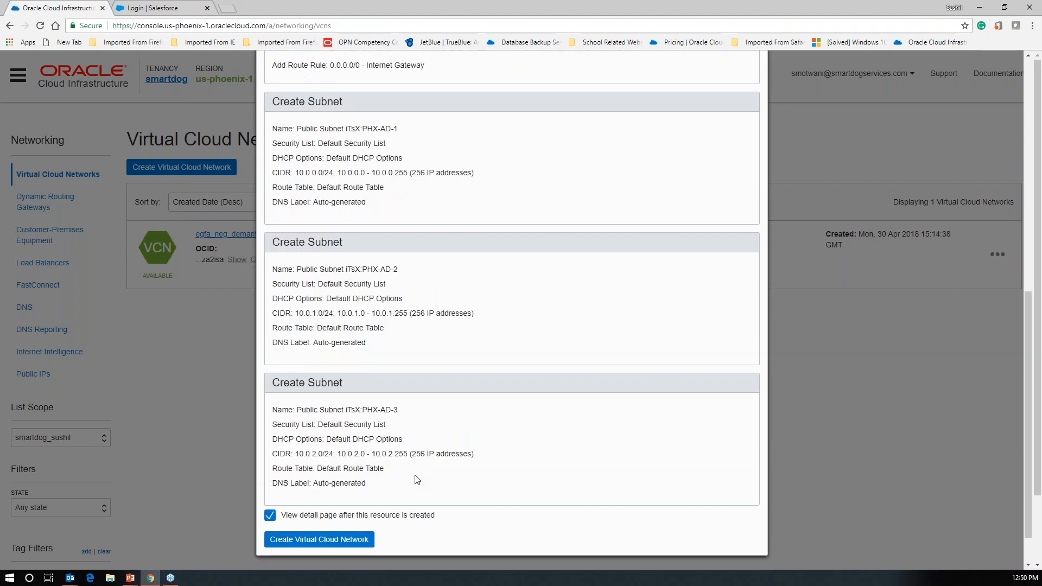
pyautogui.scroll(3, 417, 480)
pyautogui.scroll(2, 311, 238)
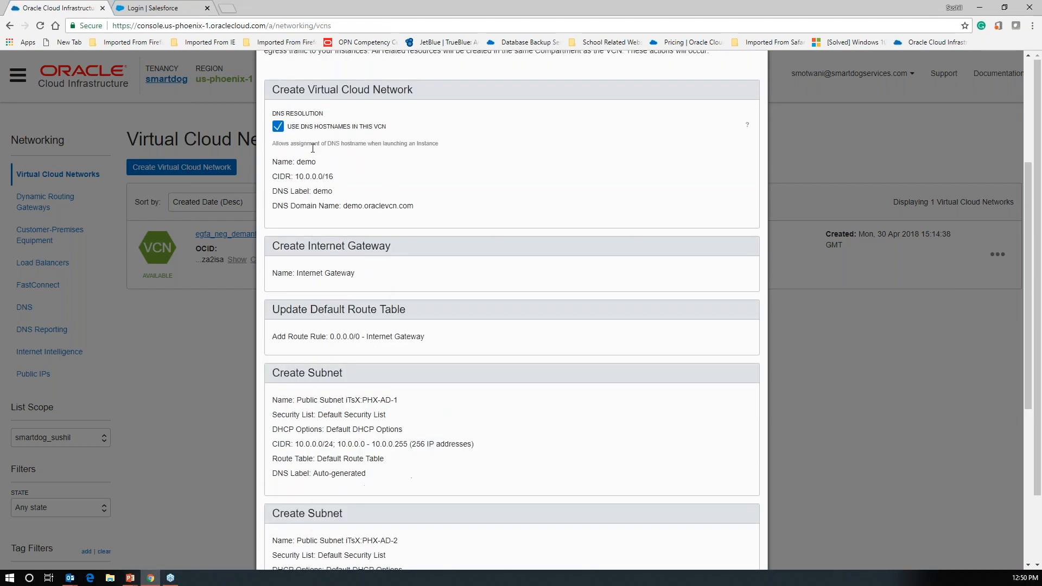
pyautogui.scroll(2, 469, 256)
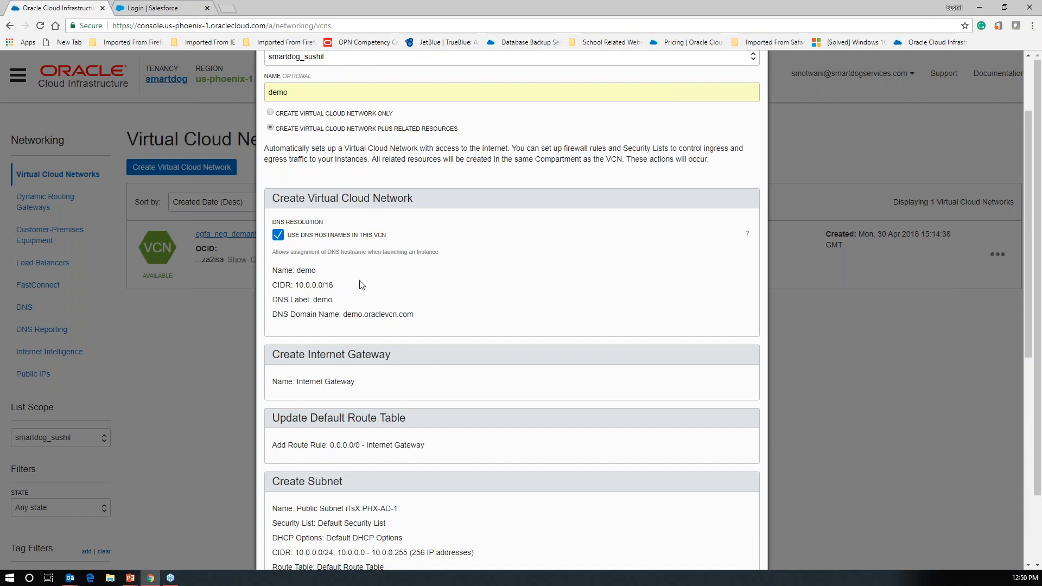
pyautogui.scroll(-2, 326, 304)
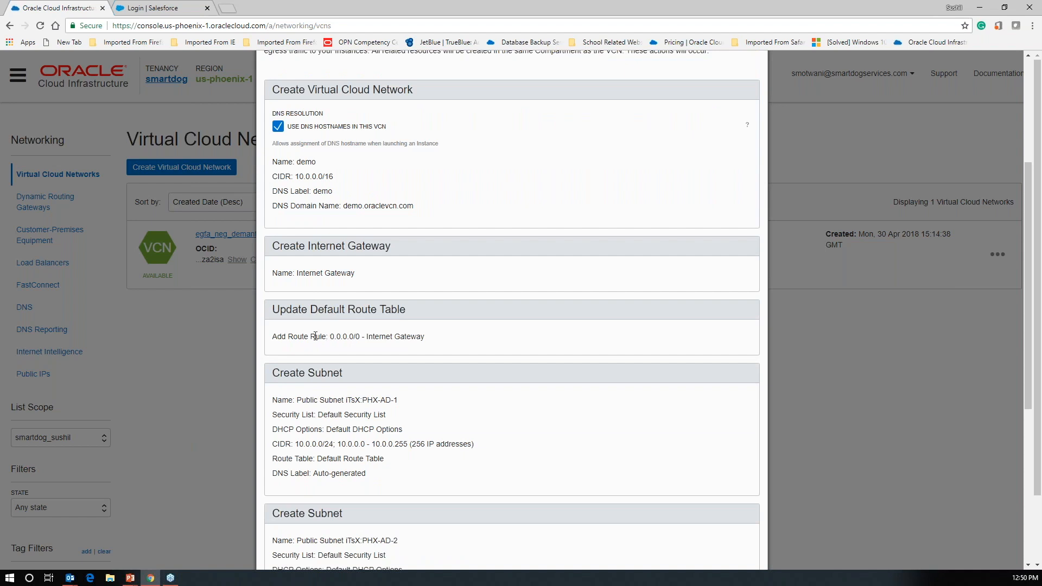
pyautogui.scroll(-1, 467, 333)
pyautogui.scroll(-4, 478, 331)
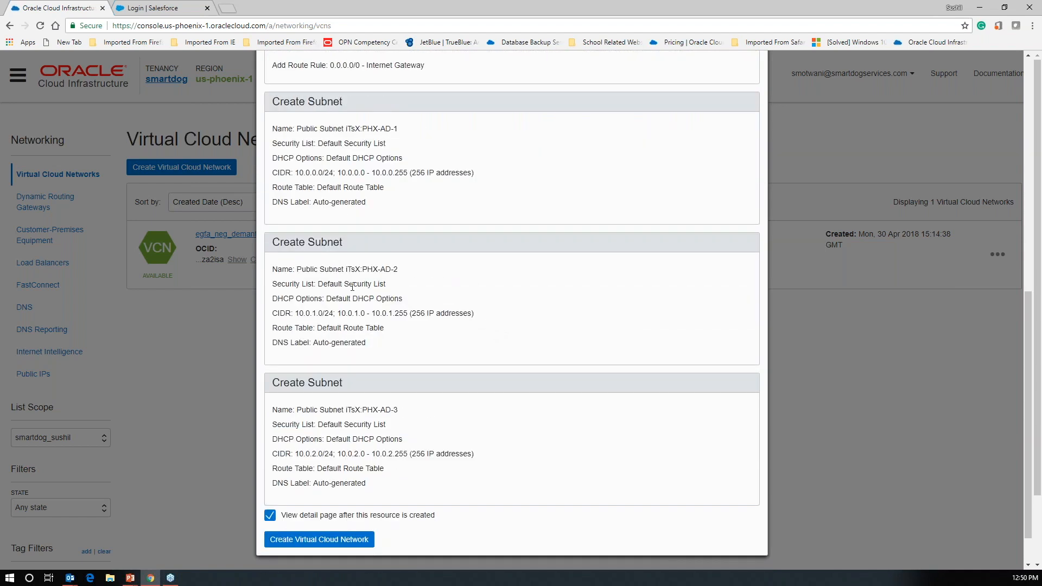
# - Examine the names and CIDR ranges of the public subnets planned in each availability domain
pyautogui.doubleClick(306, 129)
pyautogui.scroll(1, 550, 350)
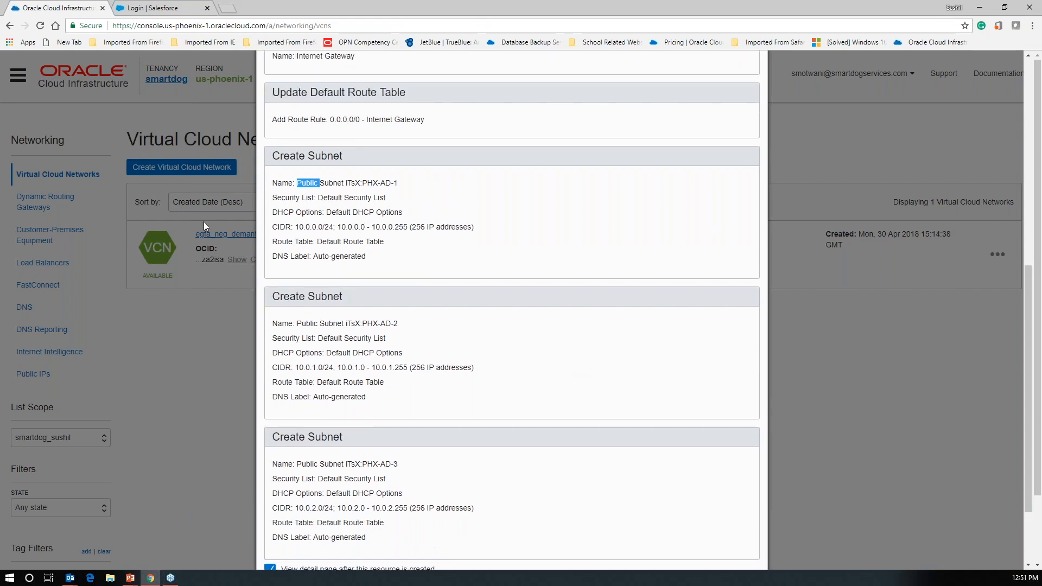
pyautogui.doubleClick(329, 227)
pyautogui.doubleClick(437, 367)
pyautogui.click(543, 354)
pyautogui.scroll(-3, 559, 360)
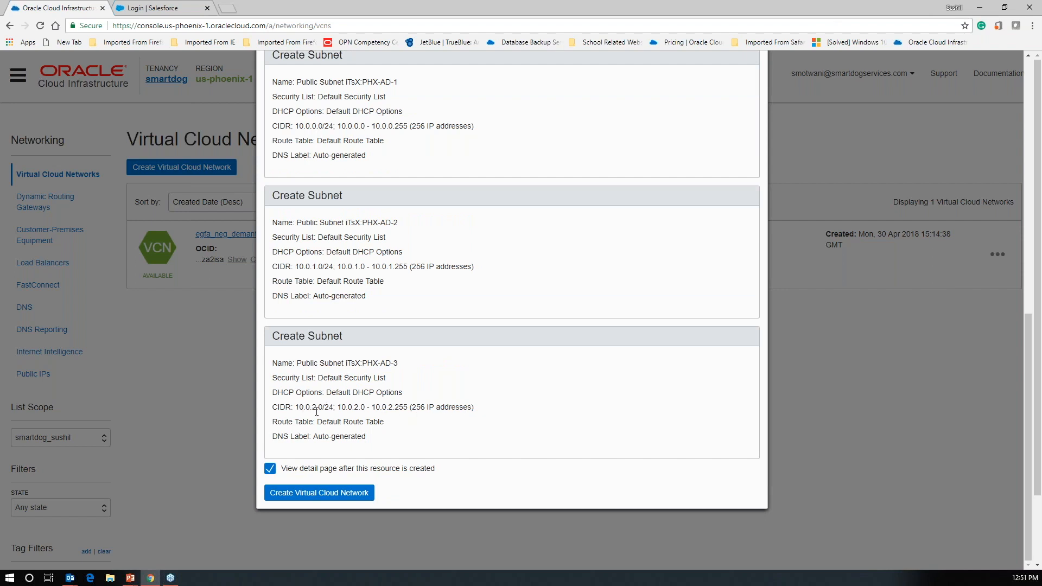
pyautogui.doubleClick(320, 126)
pyautogui.click(413, 125)
# - Create the demo virtual cloud network together with its internet gateway, default route rule and three public subnets
pyautogui.scroll(-1, 440, 251)
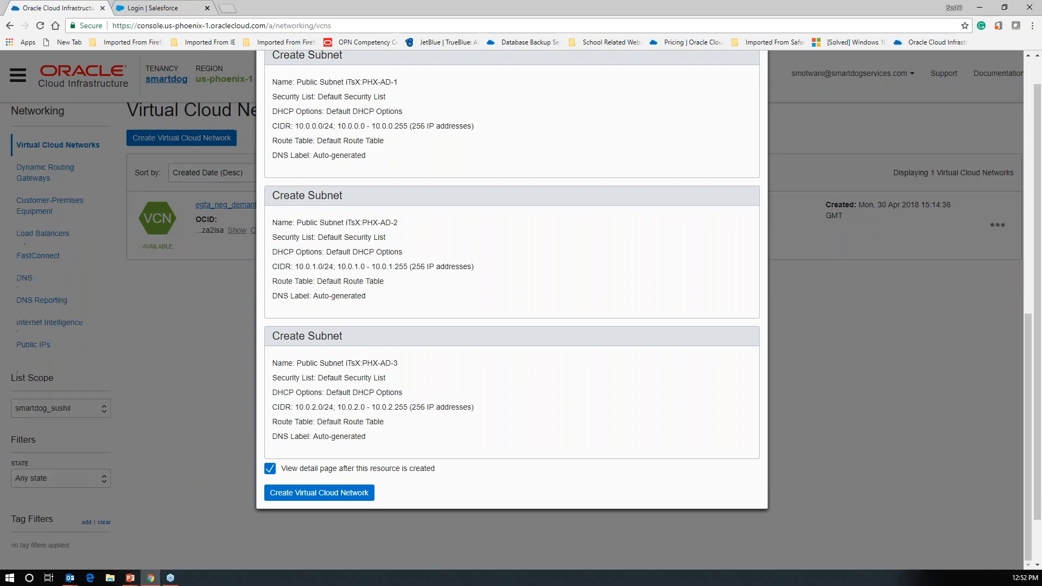
pyautogui.click(324, 497)
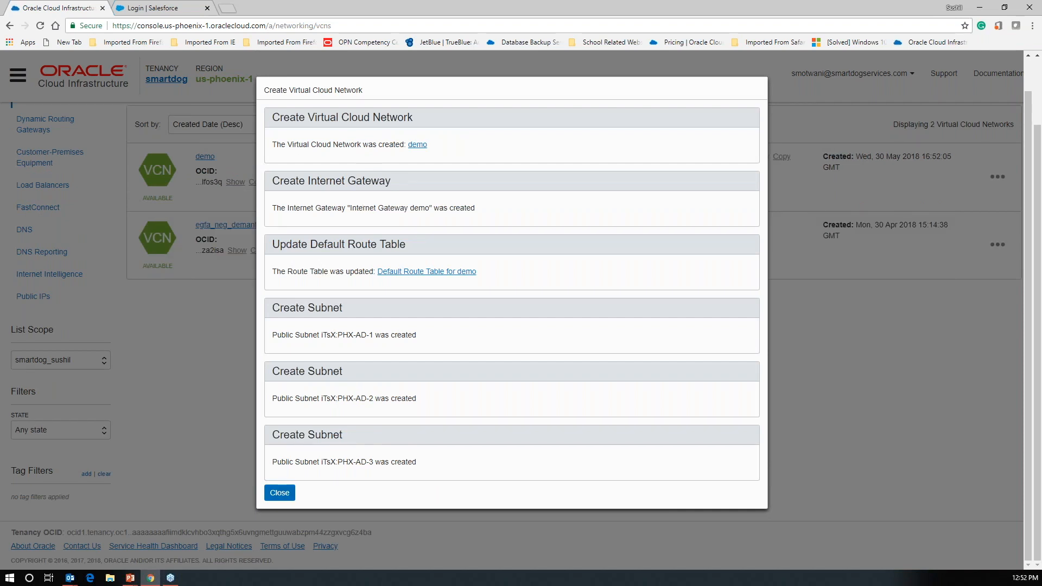
# - Close the creation summary, open the demo virtual cloud network's details and review its subnets
pyautogui.click(280, 493)
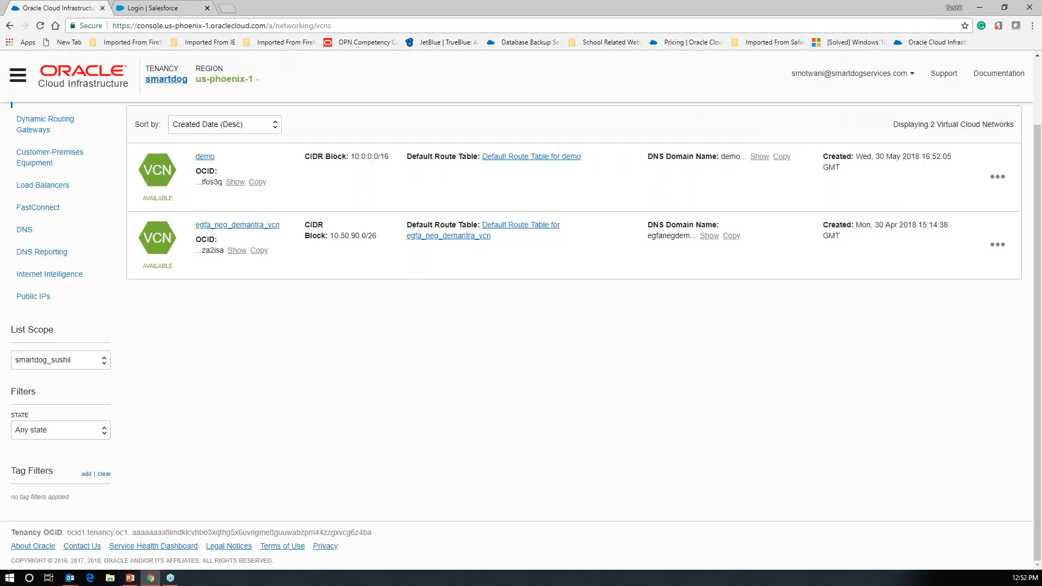
pyautogui.scroll(2, 541, 482)
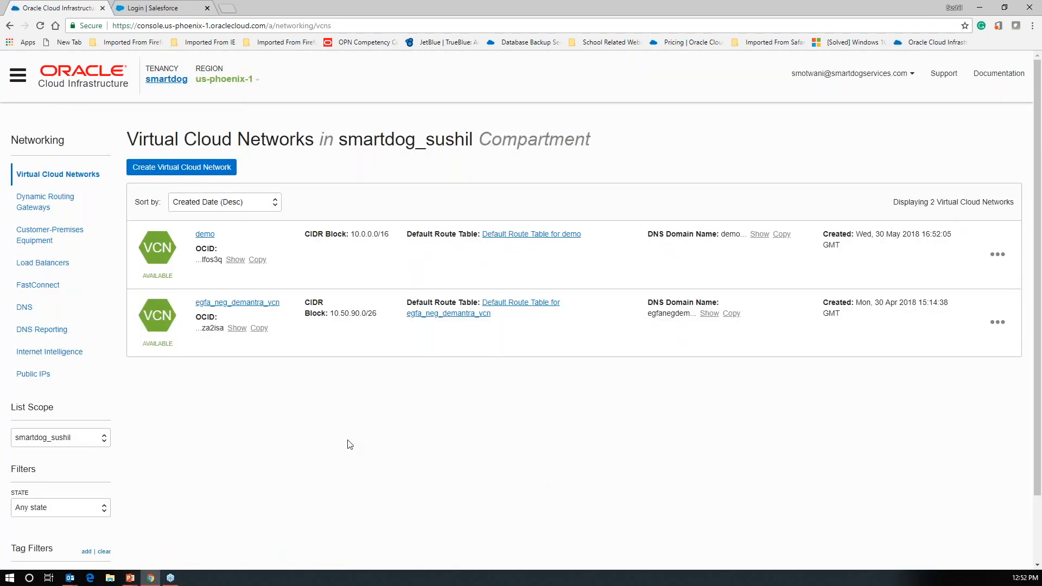
pyautogui.click(209, 238)
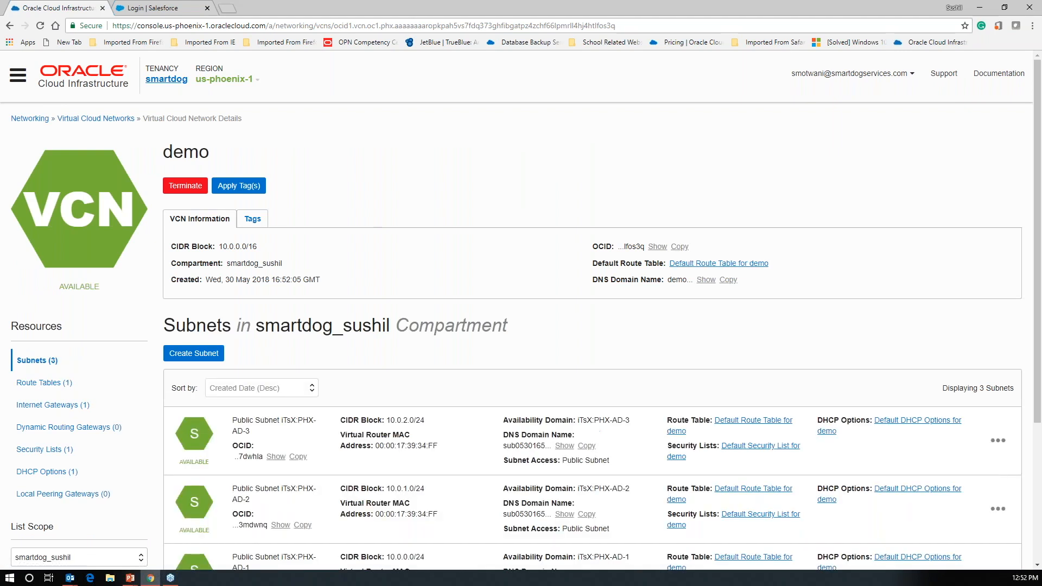
pyautogui.scroll(-3, 426, 309)
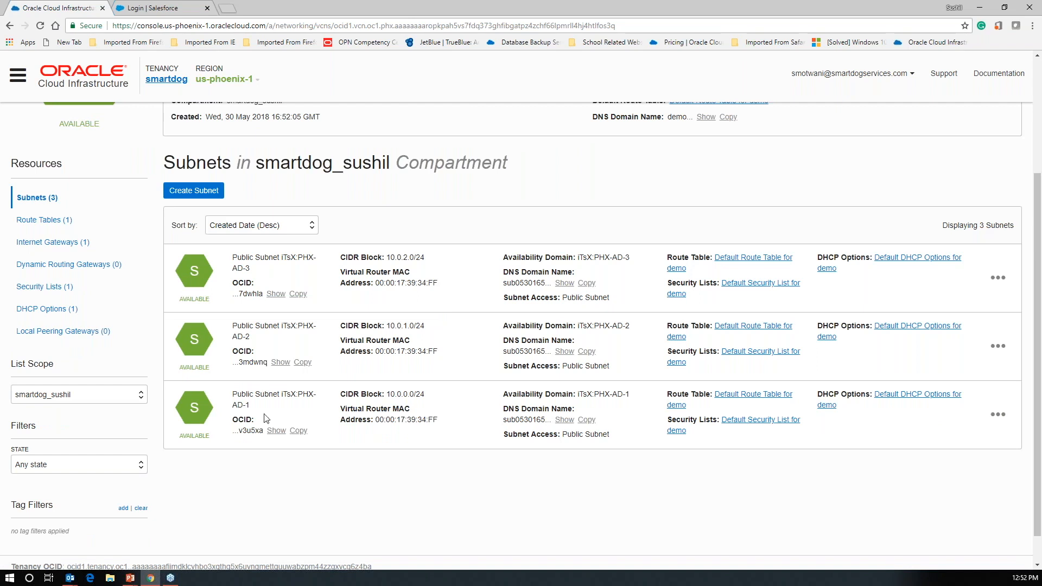
# - Open the demo network's default route table and examine the destination CIDR block of its route rule
pyautogui.click(40, 220)
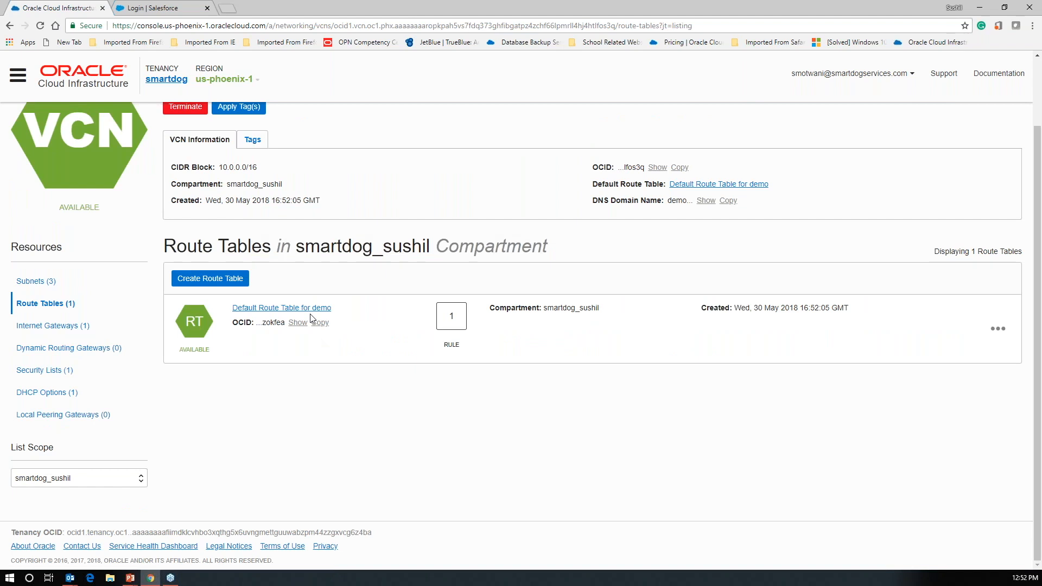
pyautogui.click(282, 309)
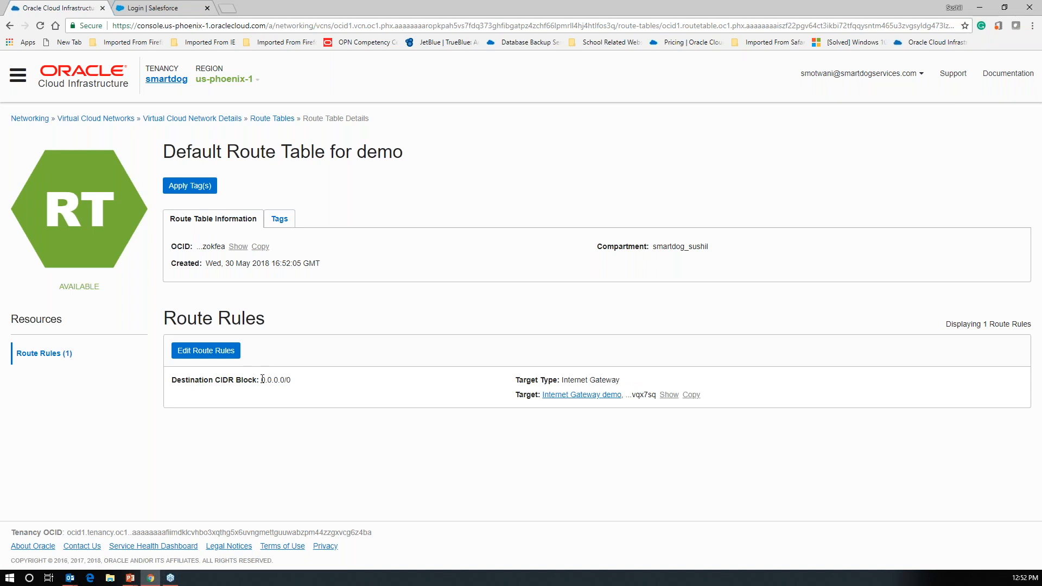
pyautogui.moveTo(262, 379); pyautogui.dragTo(292, 383)
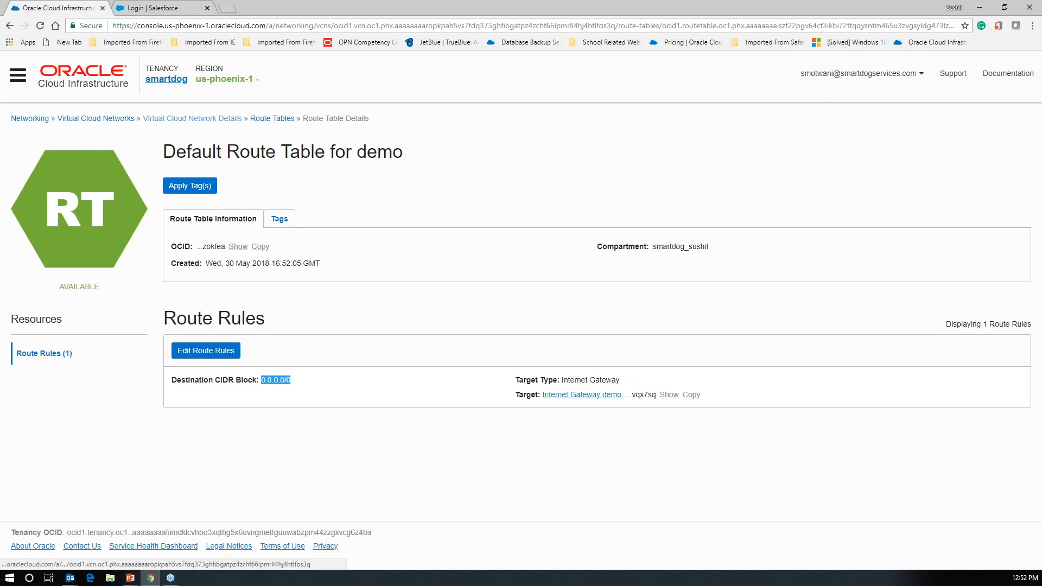
# - Return to the demo network's details and open its default security list
pyautogui.click(192, 118)
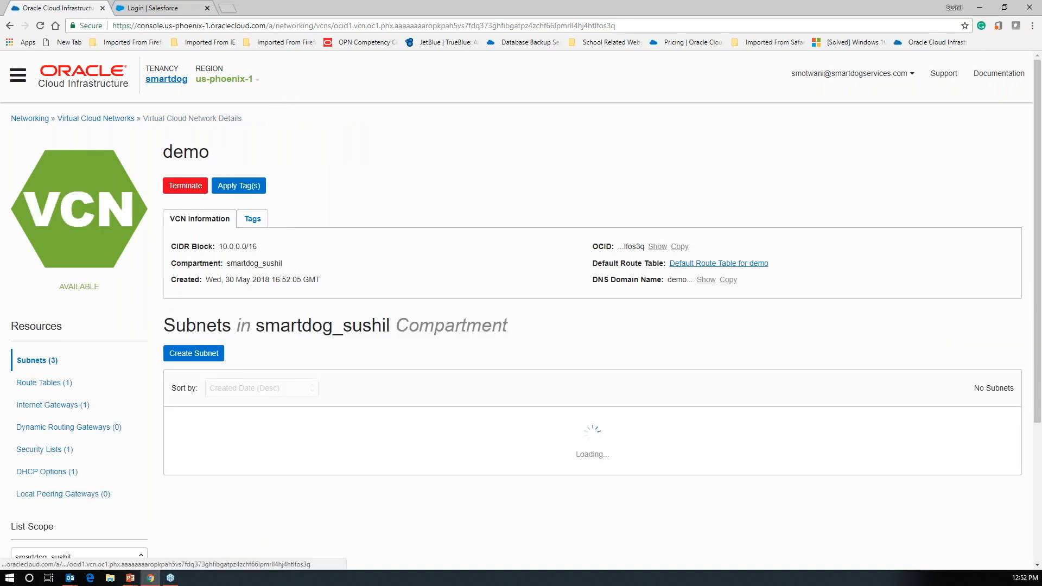
pyautogui.click(52, 452)
pyautogui.scroll(-2, 320, 379)
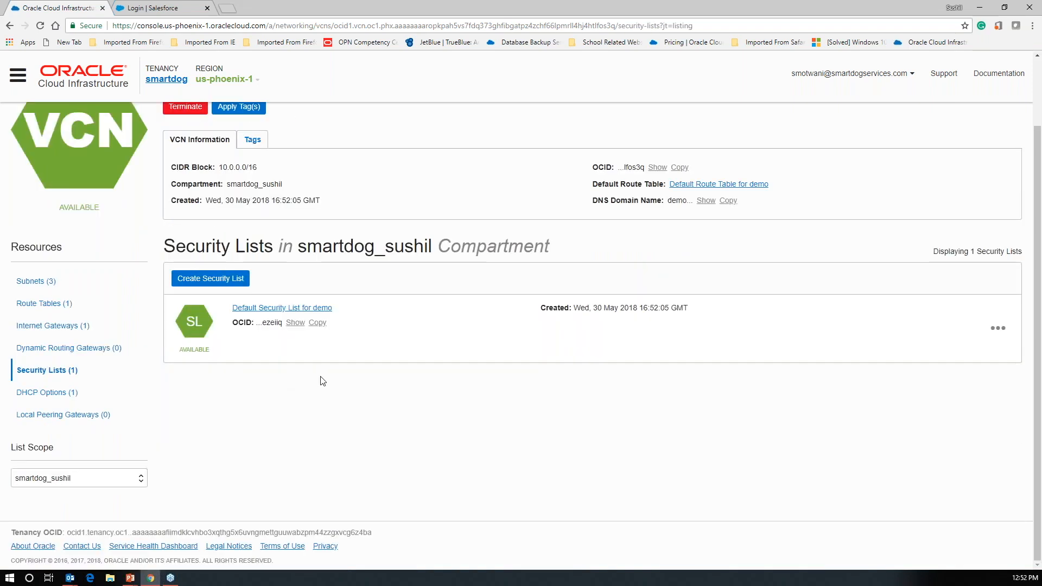
pyautogui.click(304, 314)
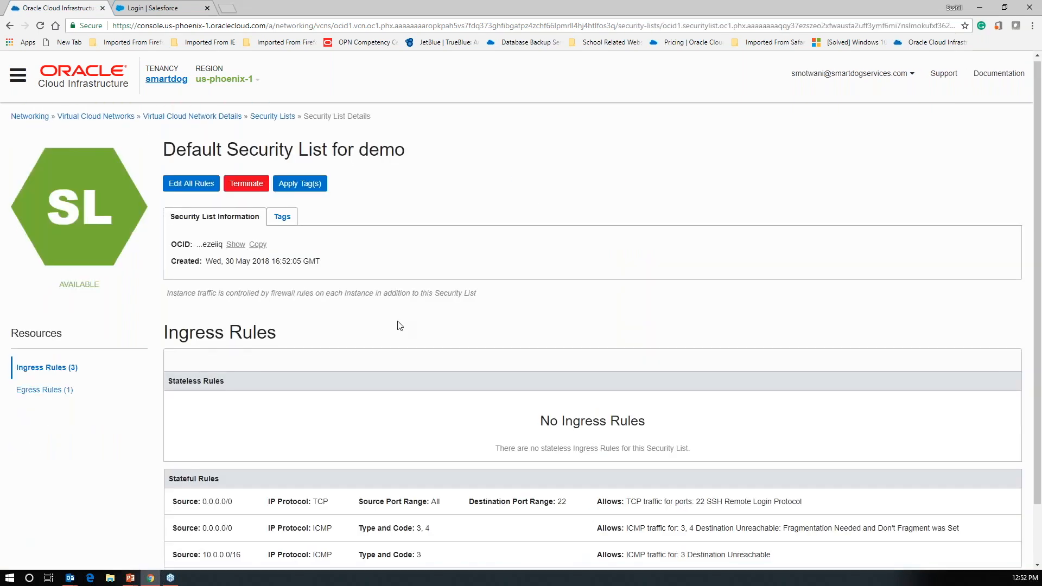
# - Examine the default security list's stateful ingress rules, including source and destination port, and its egress rules
pyautogui.scroll(-2, 325, 324)
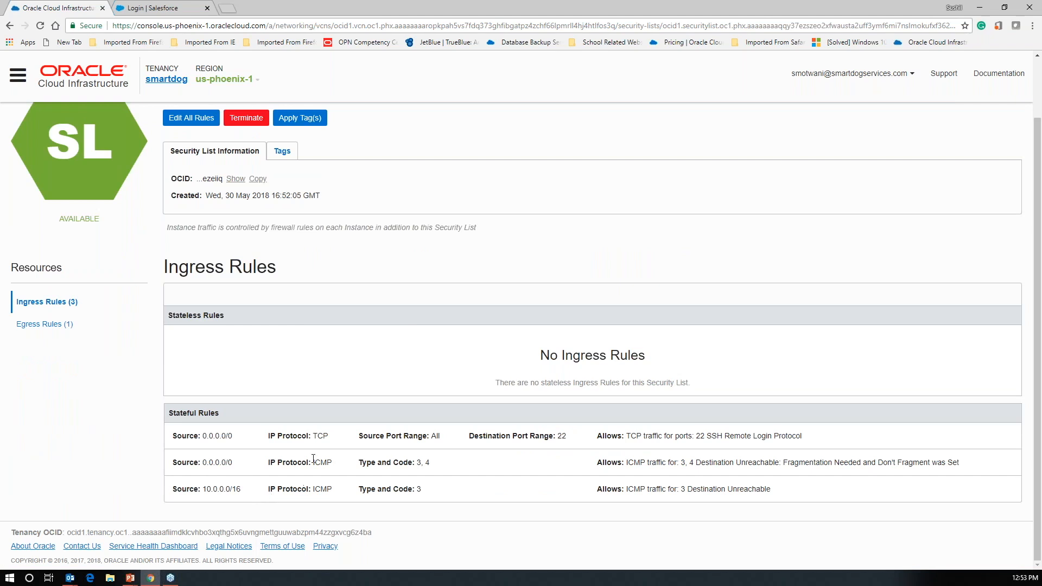
pyautogui.moveTo(201, 436); pyautogui.dragTo(233, 436)
pyautogui.click(280, 438)
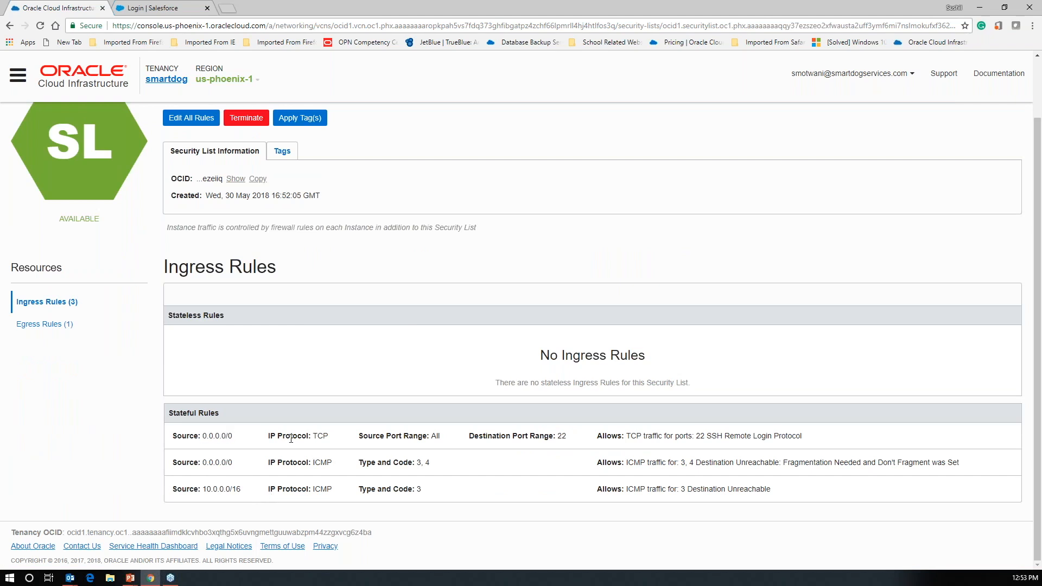
pyautogui.tripleClick(559, 438)
pyautogui.click(539, 431)
pyautogui.doubleClick(564, 437)
pyautogui.click(51, 325)
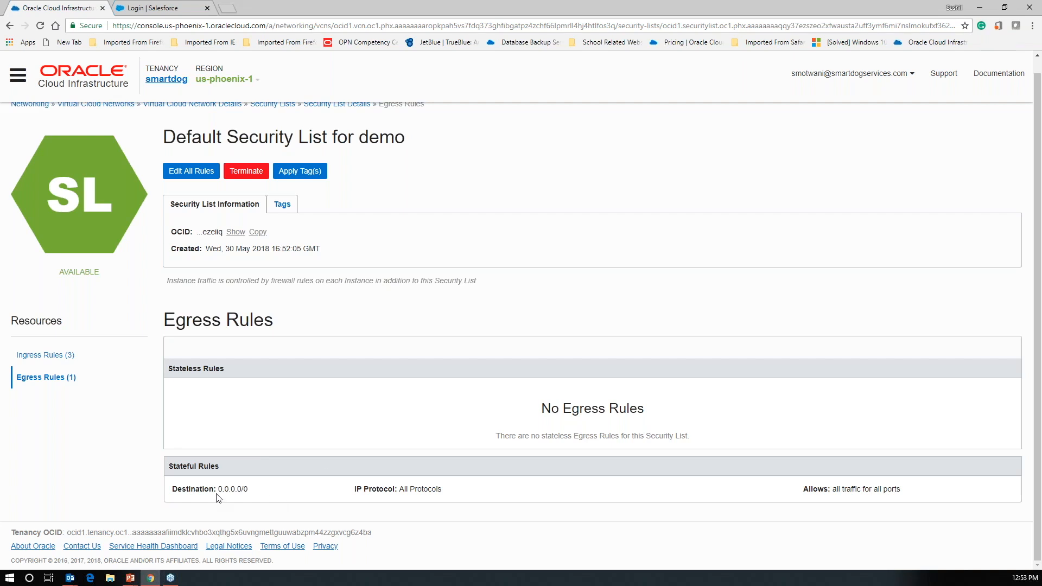
pyautogui.scroll(1, 328, 473)
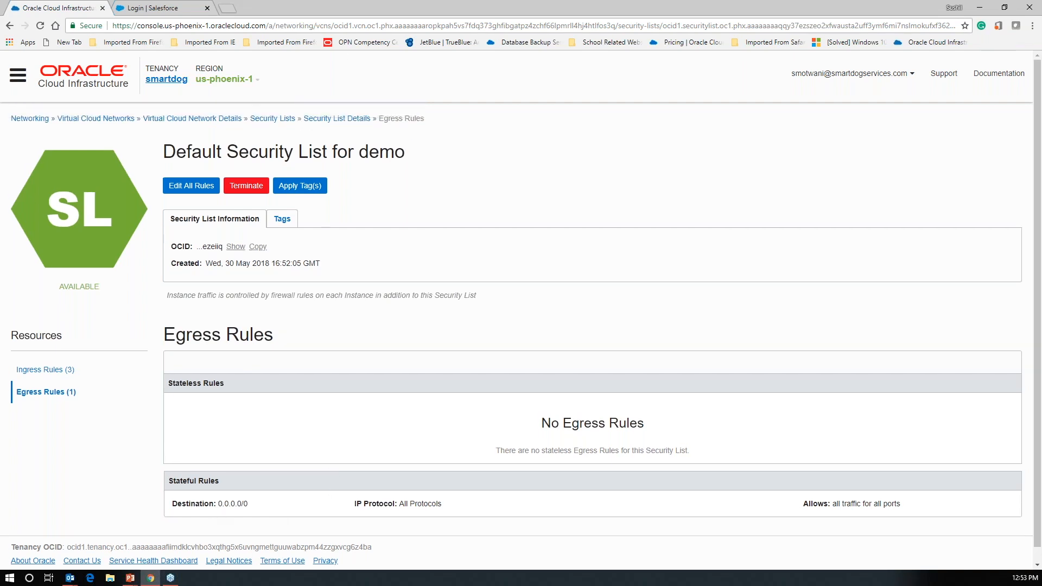
# - Return to the demo network's details and review its internet gateways
pyautogui.click(172, 119)
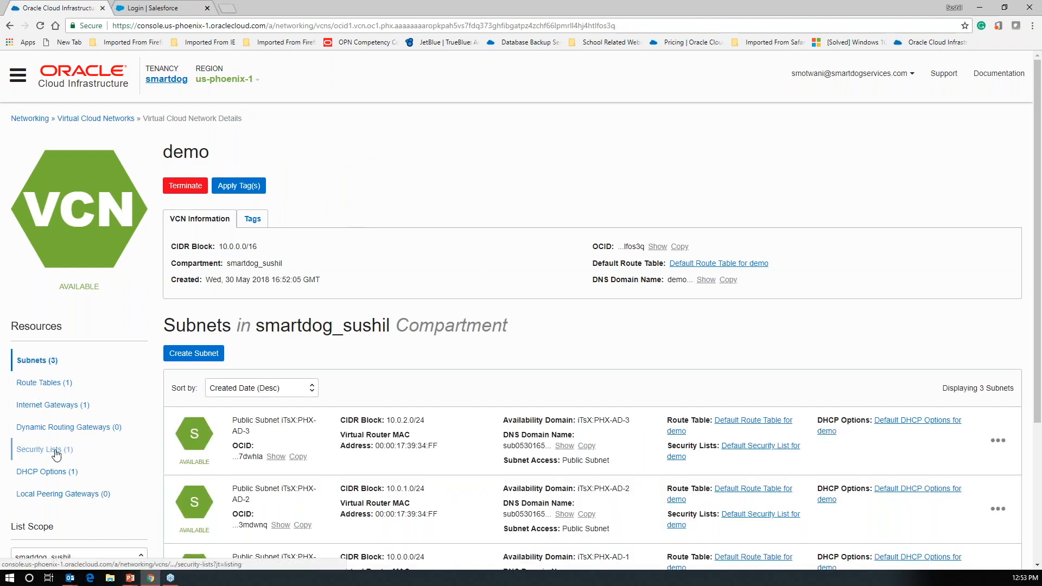
pyautogui.click(53, 405)
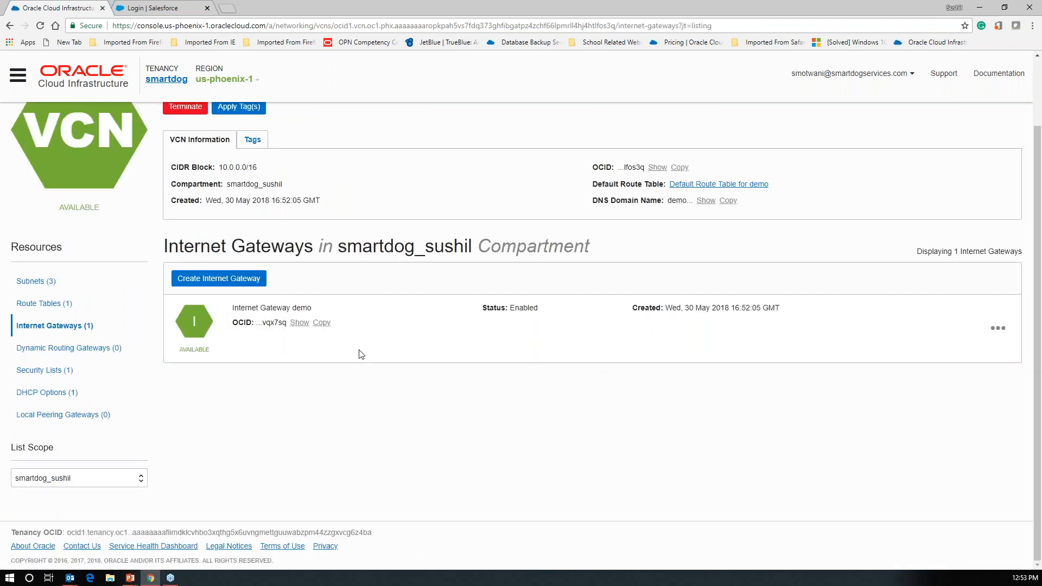
pyautogui.scroll(2, 371, 378)
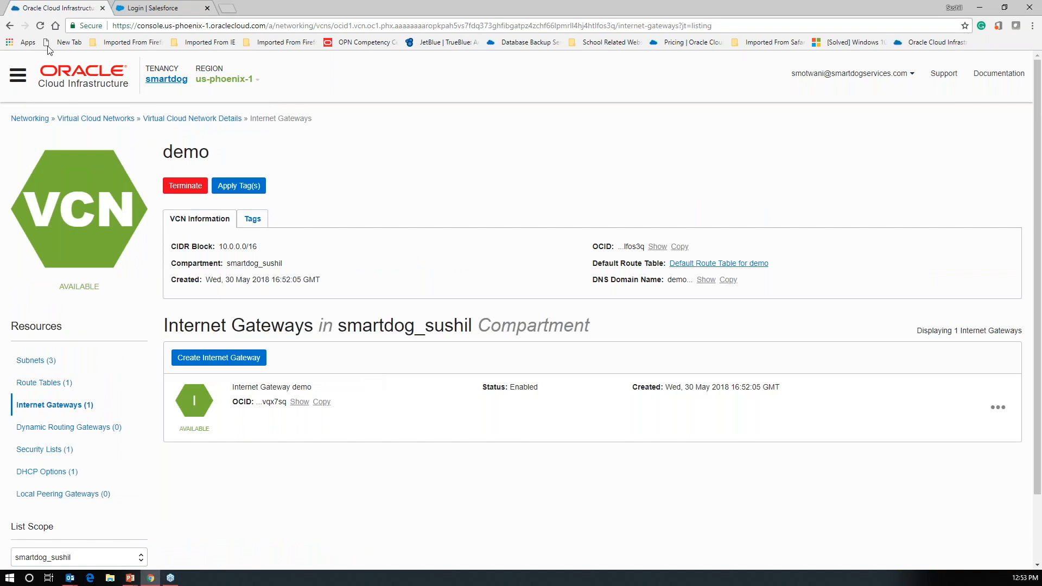
# - Start creating a compute instance and name it demo
pyautogui.click(20, 76)
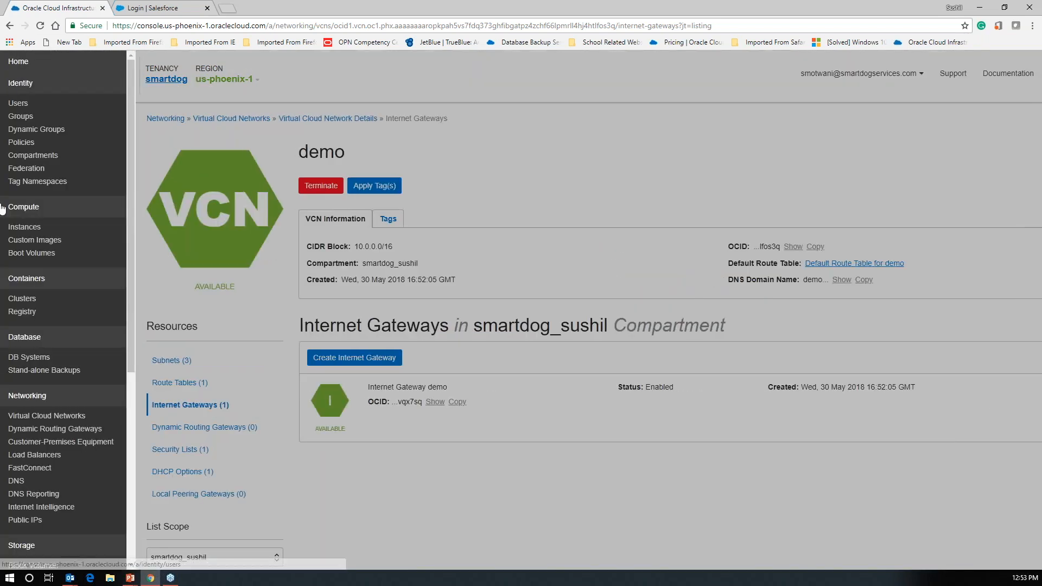
pyautogui.click(29, 232)
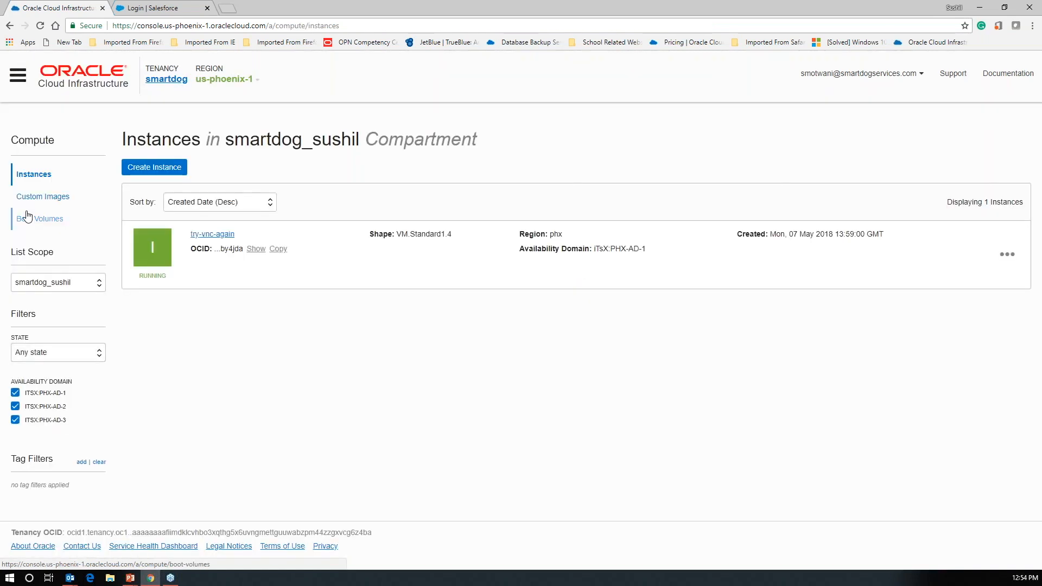
pyautogui.click(158, 173)
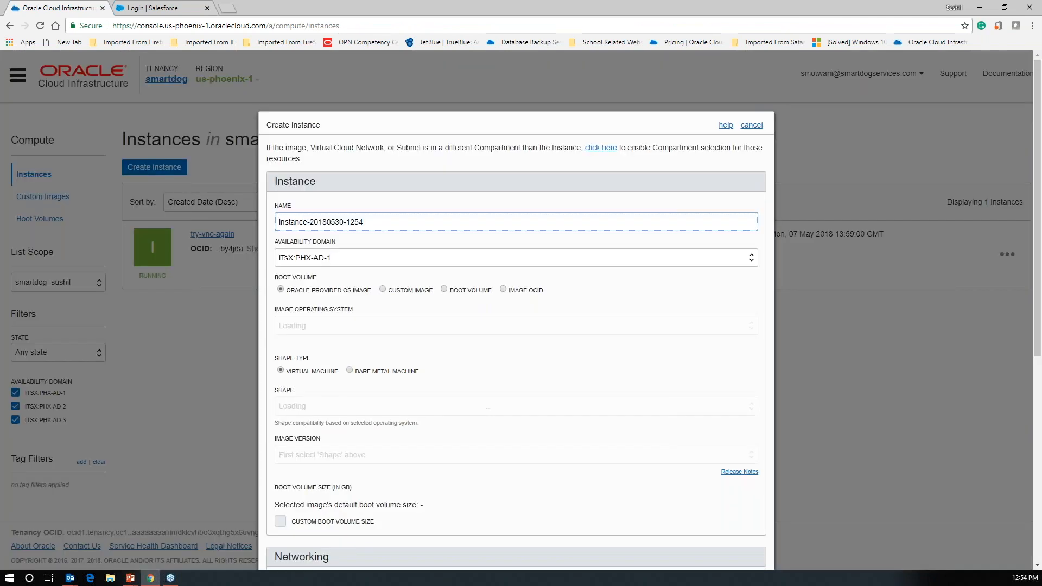
pyautogui.tripleClick(382, 221)
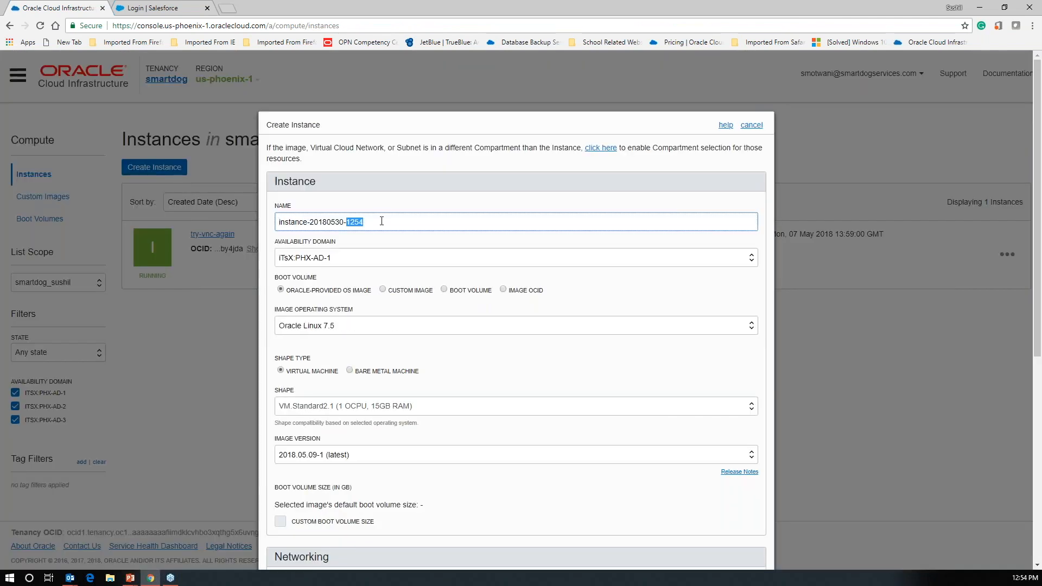
pyautogui.write('demo')
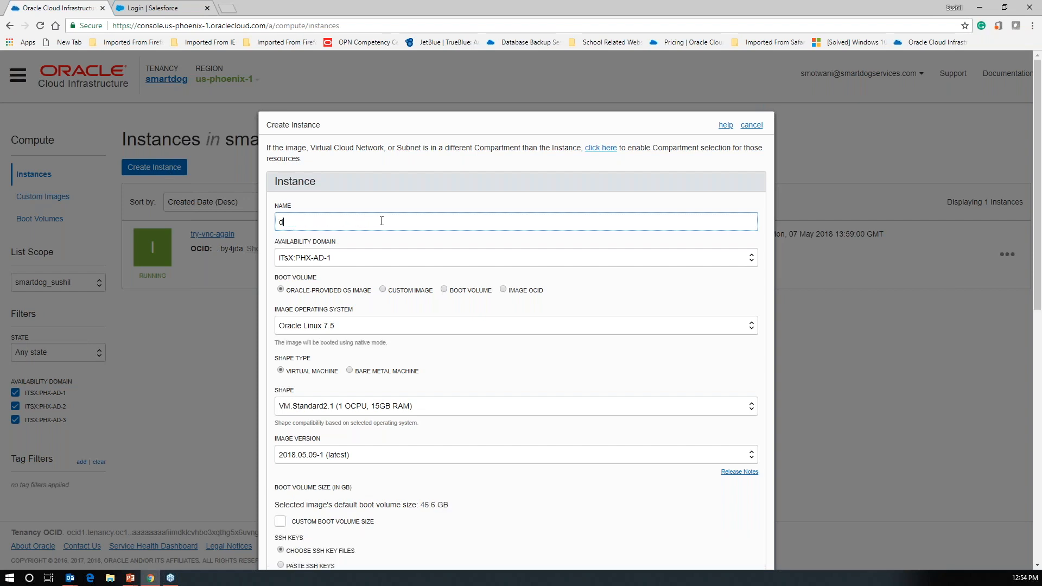
pyautogui.press('Tab')
# - Set the instance's availability domain to iTsX:PHX-AD-2 and its image operating system to Oracle Linux 7.5
pyautogui.click(420, 262)
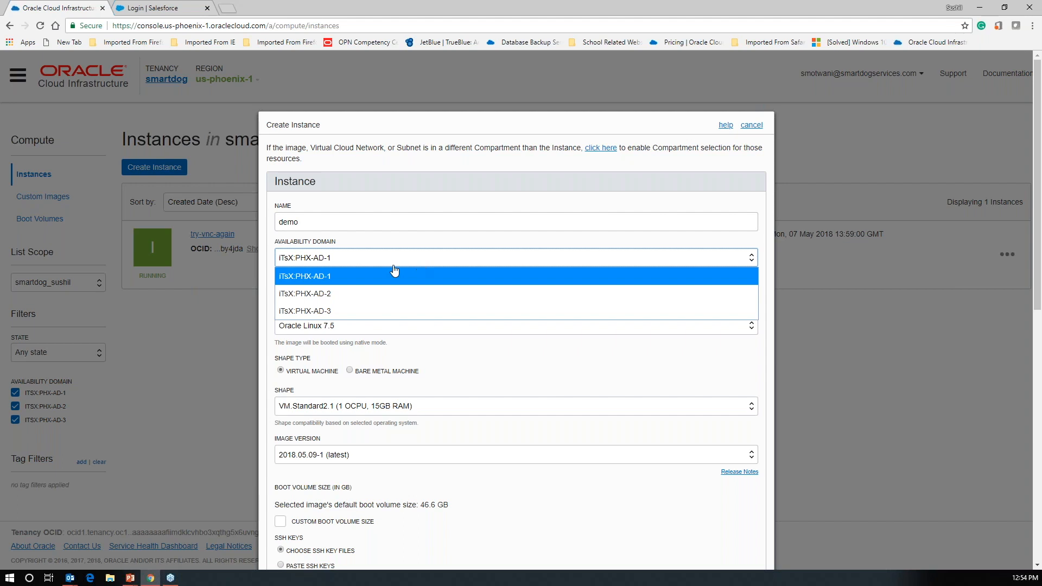
pyautogui.click(327, 293)
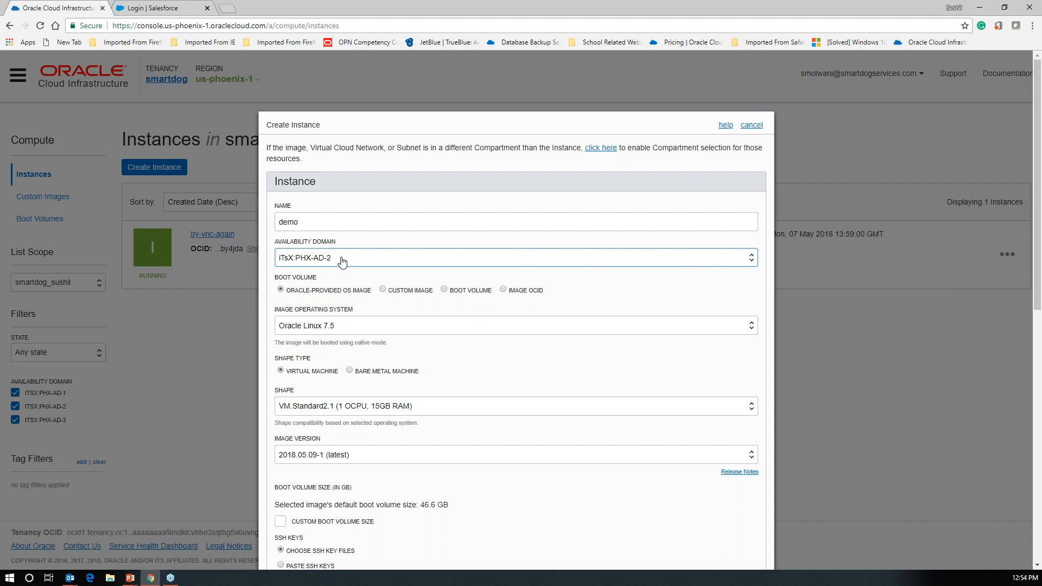
pyautogui.click(405, 333)
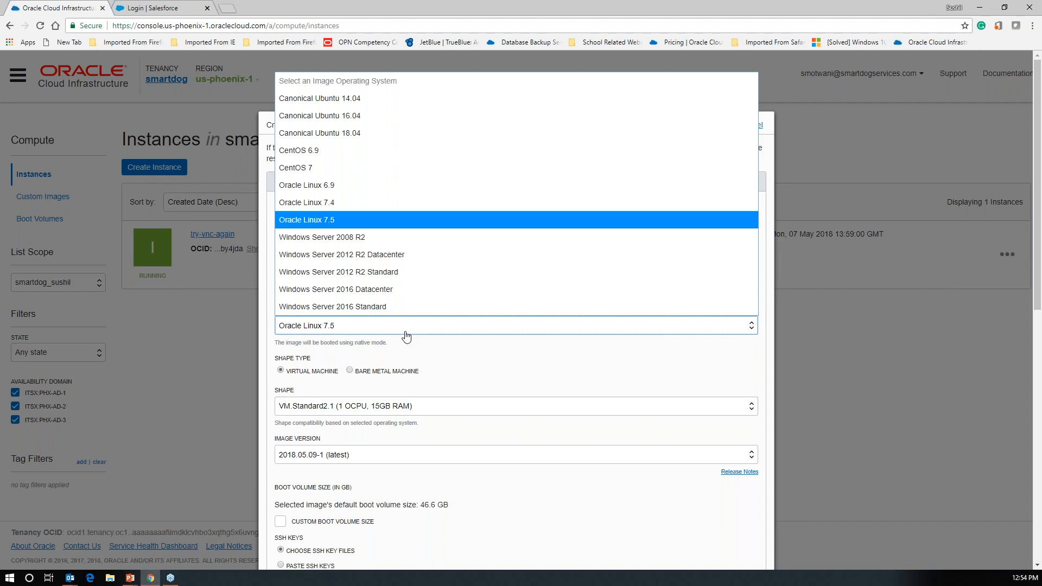
pyautogui.click(326, 220)
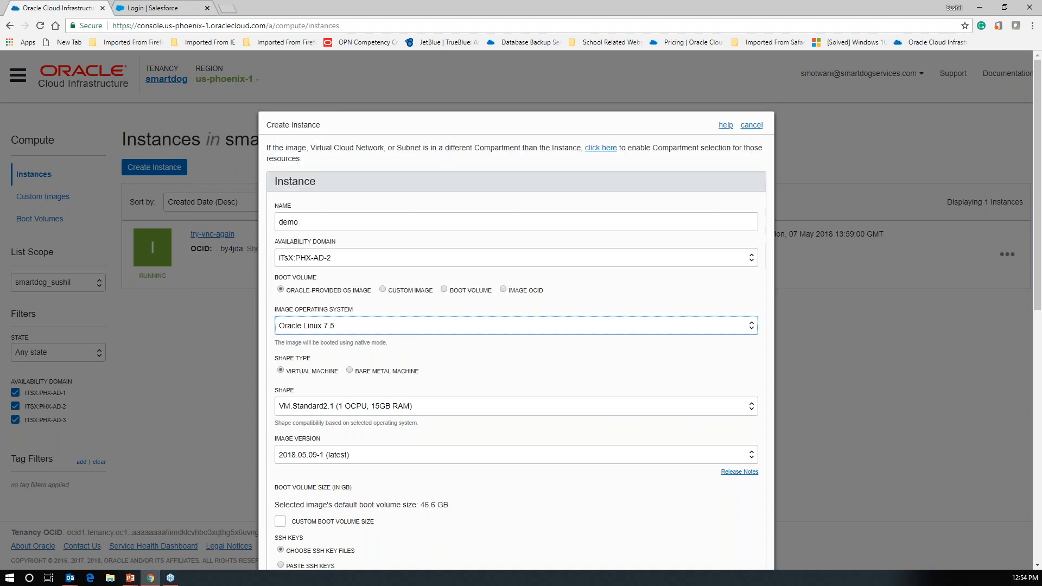
# - Set the instance's shape to VM.Standard1.16 (16 OCPUs, 112GB RAM) and its image version to 2018.05.09-1 (latest)
pyautogui.scroll(-2, 371, 227)
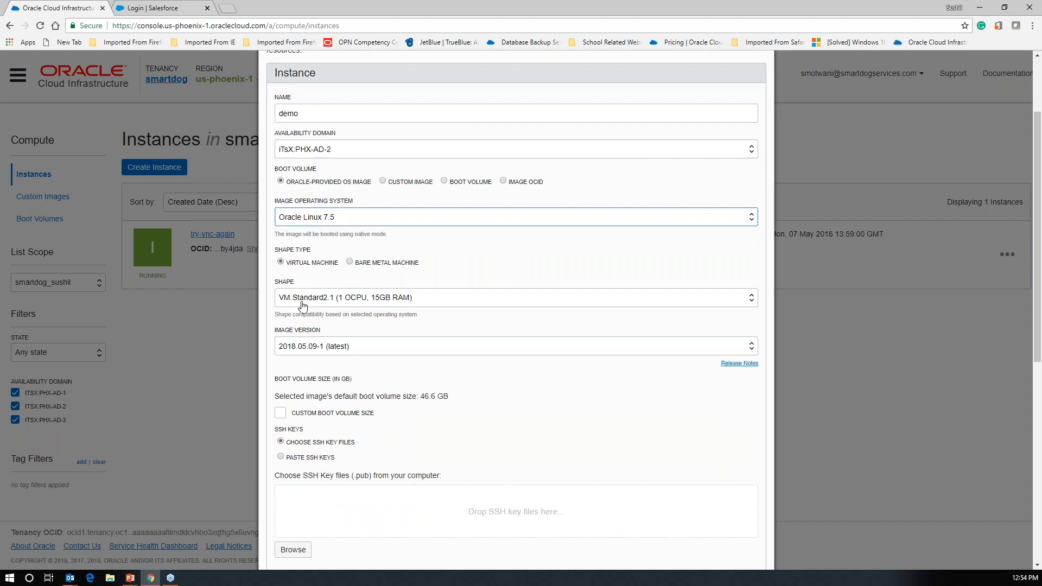
pyautogui.click(336, 304)
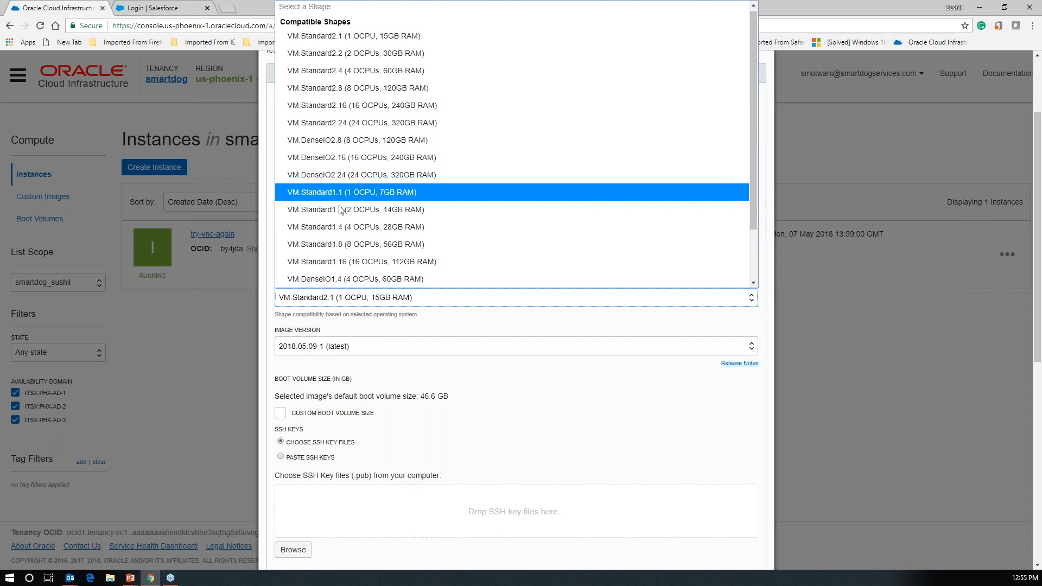
pyautogui.click(338, 262)
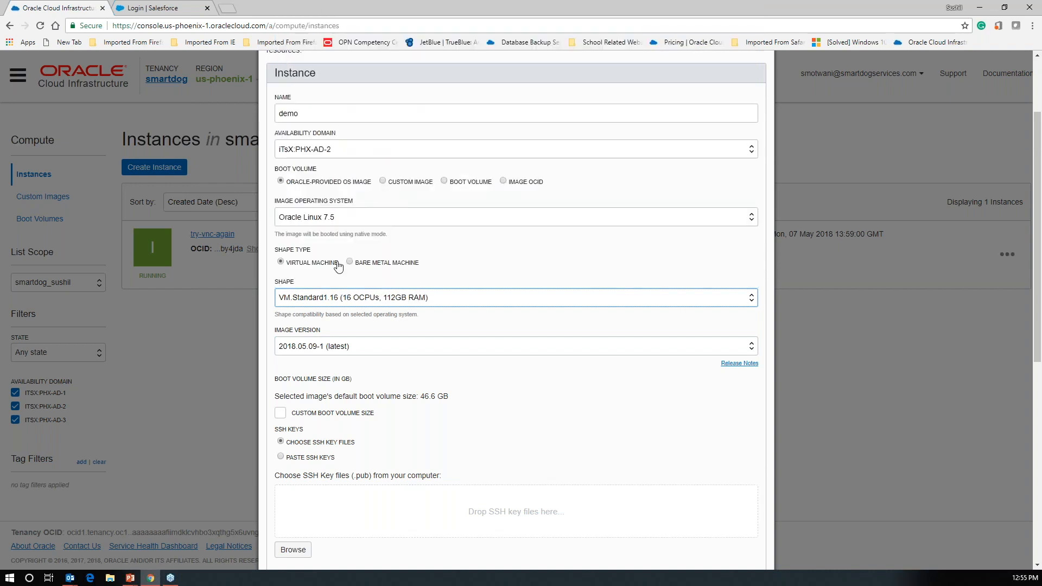
pyautogui.click(389, 347)
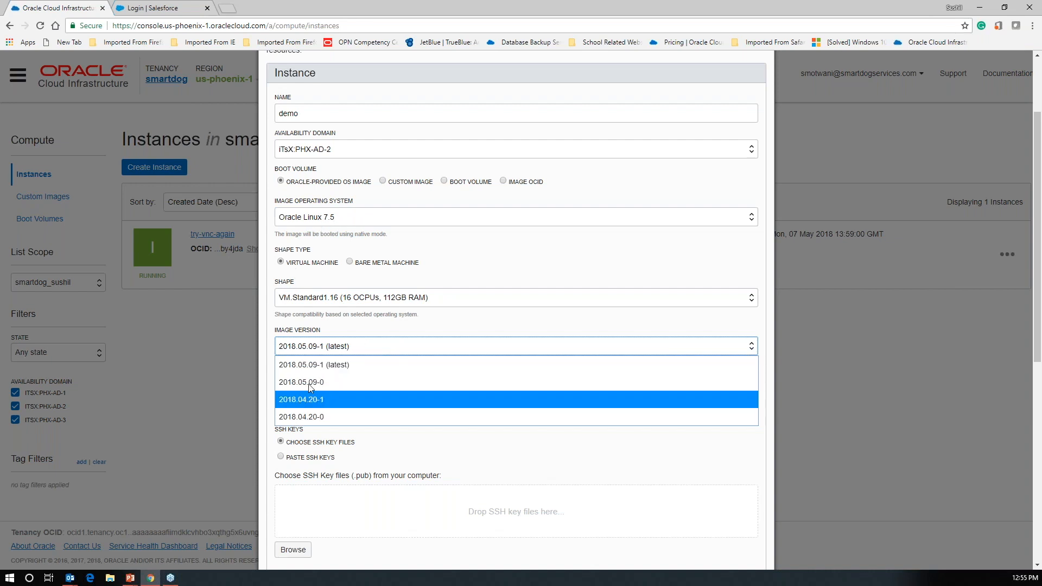
pyautogui.click(313, 365)
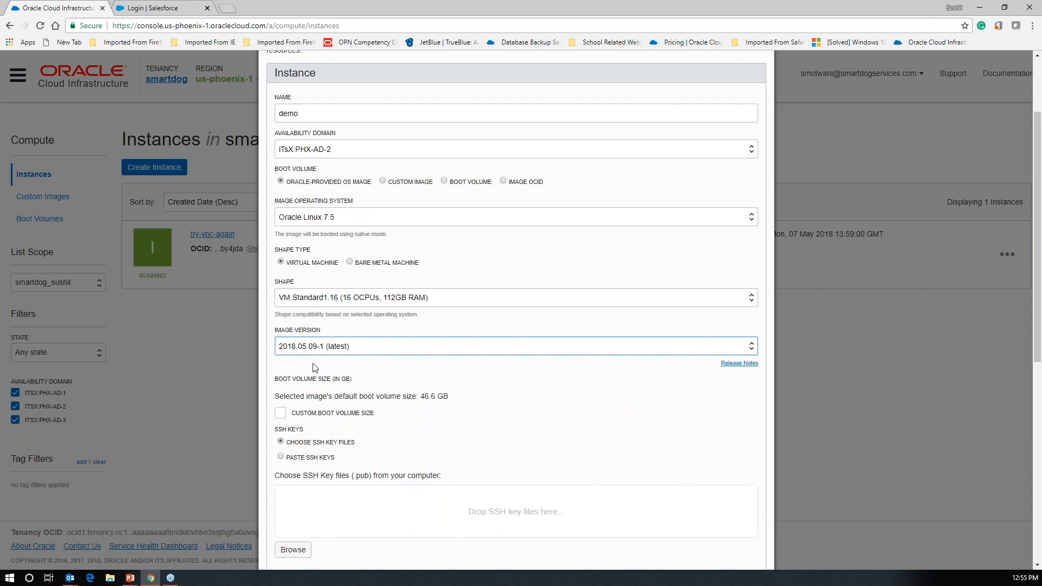
# - Attach the personal SSH public key file (.pub) from the Keys folder in SmartDog Services to the instance
pyautogui.scroll(-2, 313, 368)
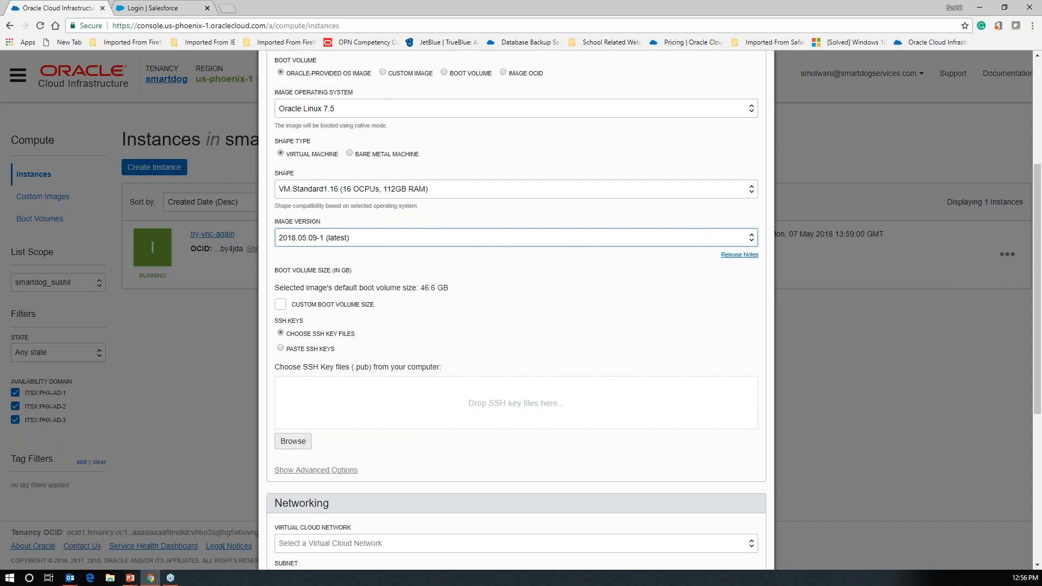
pyautogui.click(304, 443)
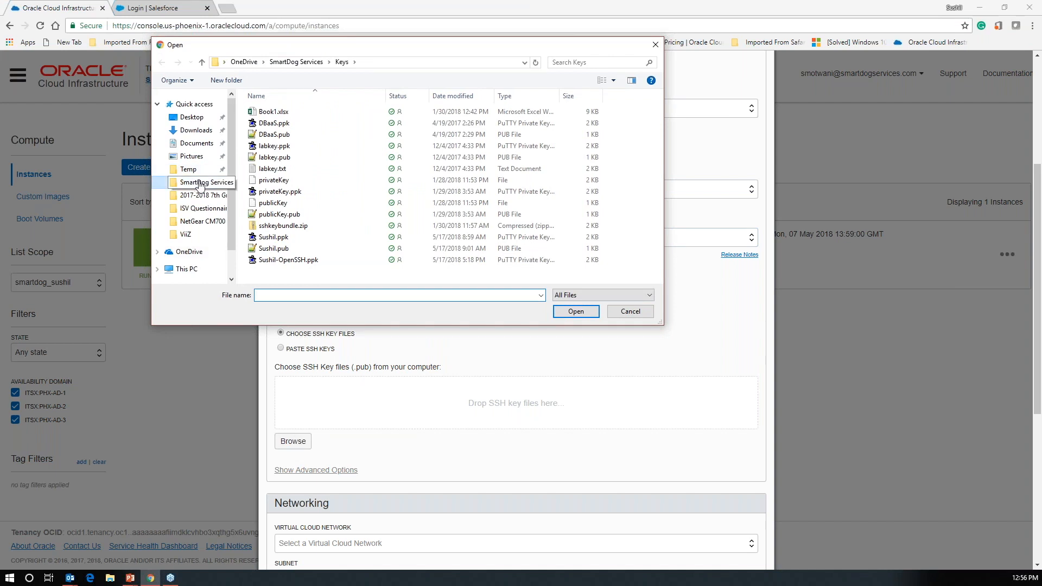
pyautogui.click(200, 183)
pyautogui.scroll(-2, 282, 180)
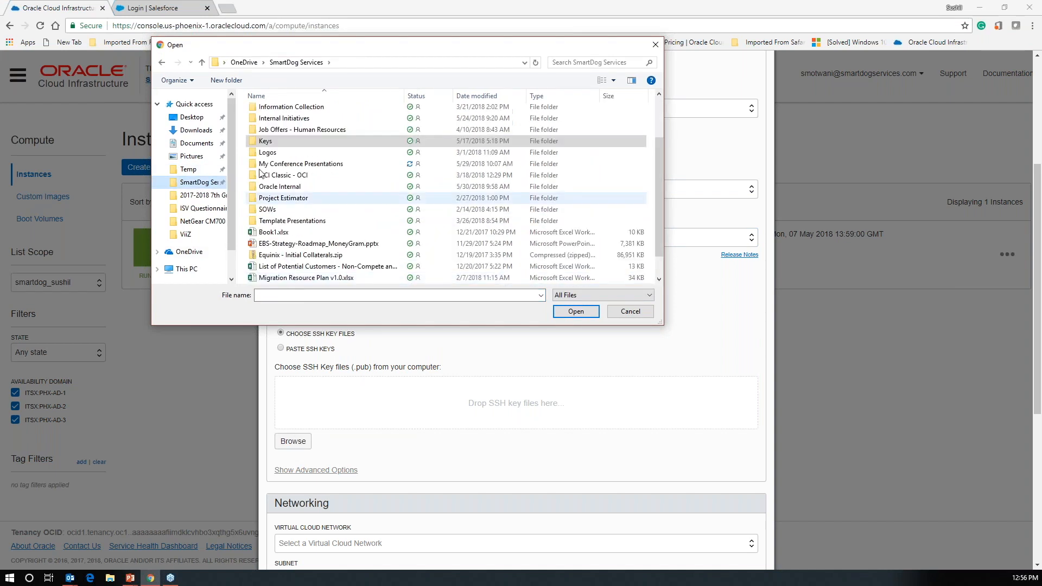
pyautogui.doubleClick(266, 141)
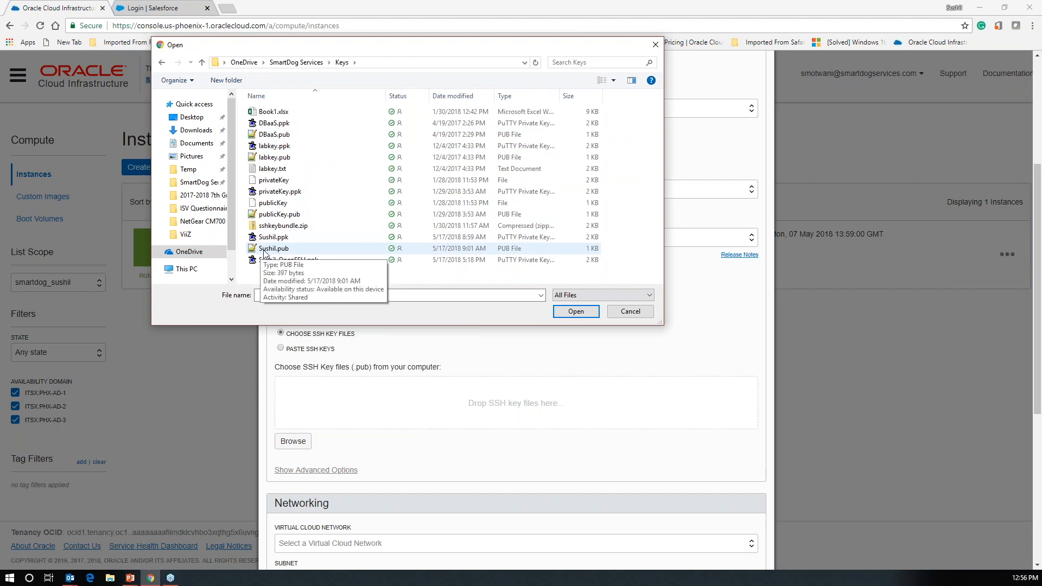
pyautogui.doubleClick(266, 249)
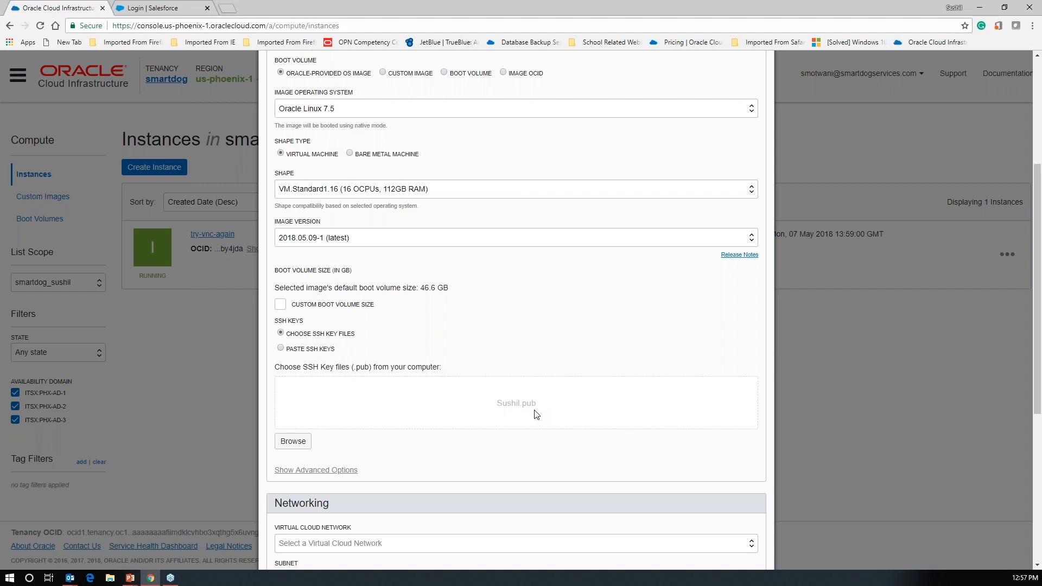
# - Show the instance's advanced options and set its virtual cloud network to demo
pyautogui.scroll(-3, 513, 362)
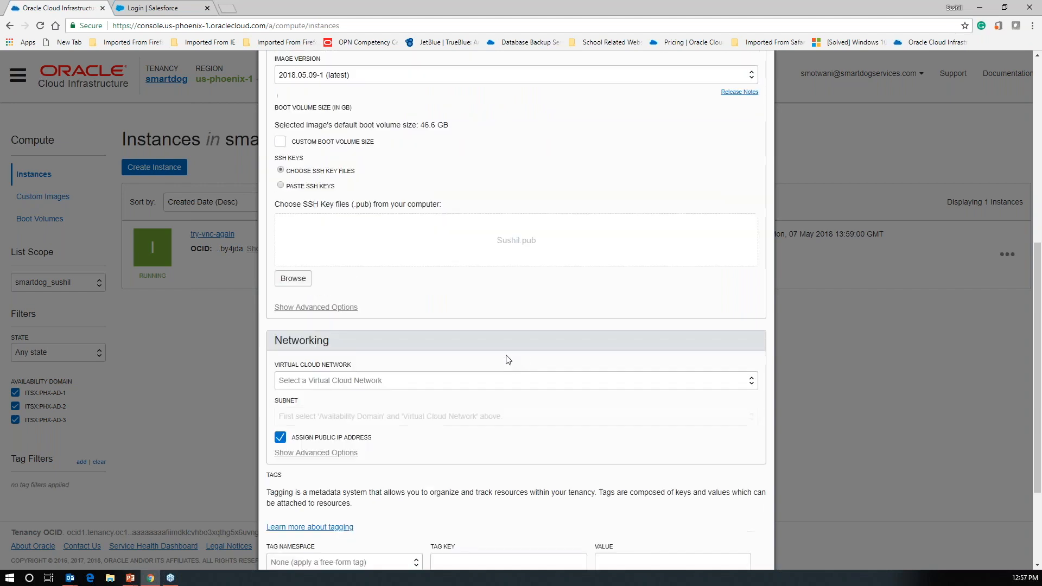
pyautogui.click(342, 308)
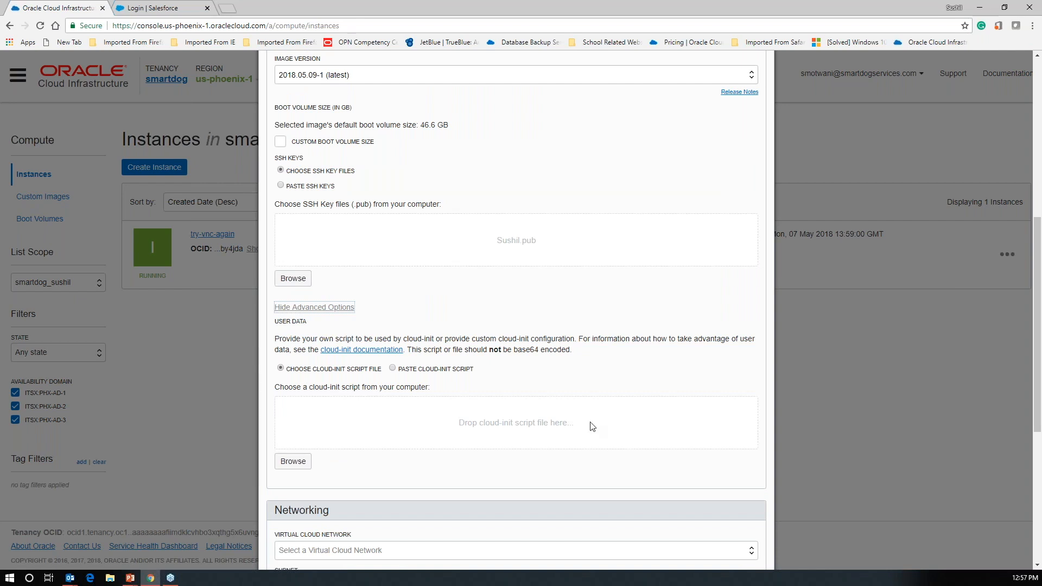
pyautogui.scroll(-3, 591, 399)
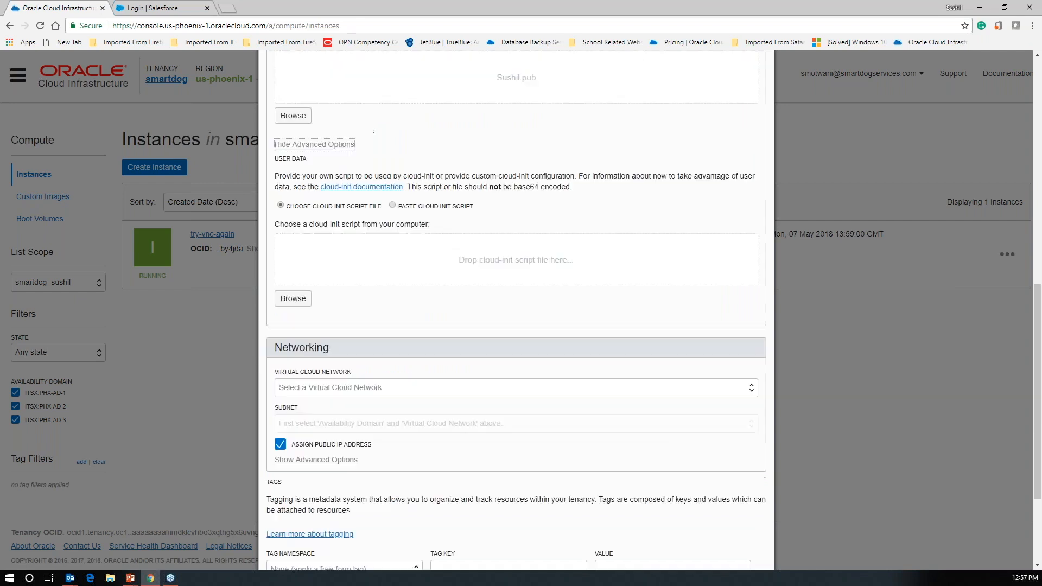
pyautogui.click(392, 391)
pyautogui.click(329, 421)
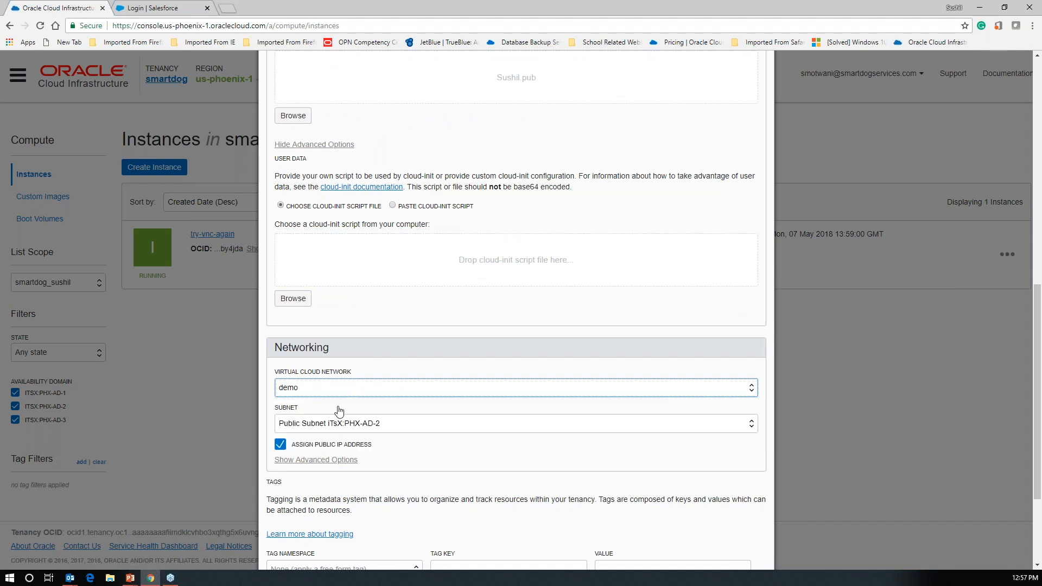
# - Review the instance settings from name to networking and create the instance
pyautogui.scroll(3, 524, 288)
pyautogui.scroll(8, 524, 288)
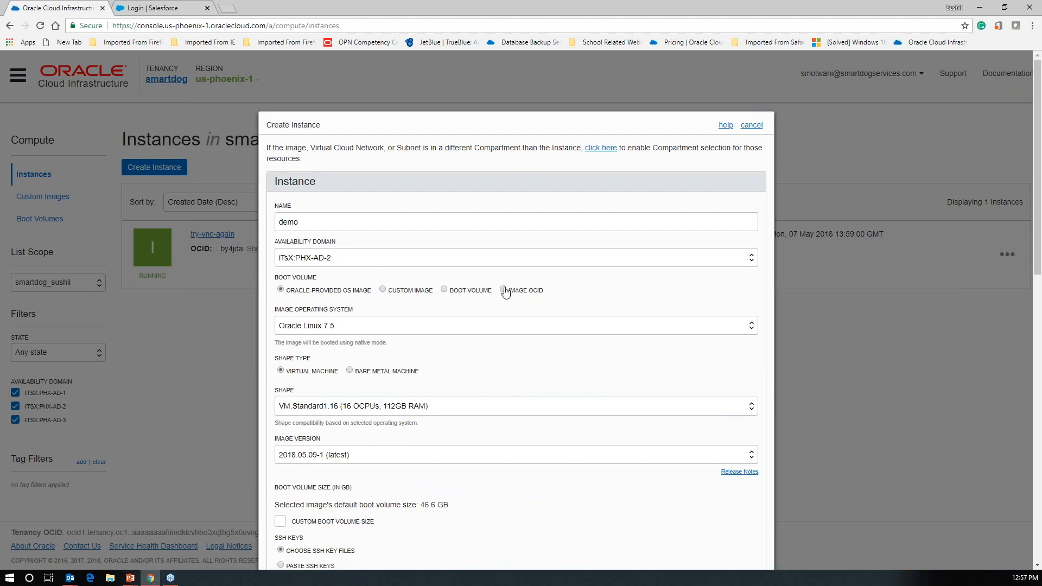
pyautogui.scroll(-8, 545, 360)
pyautogui.scroll(-5, 544, 360)
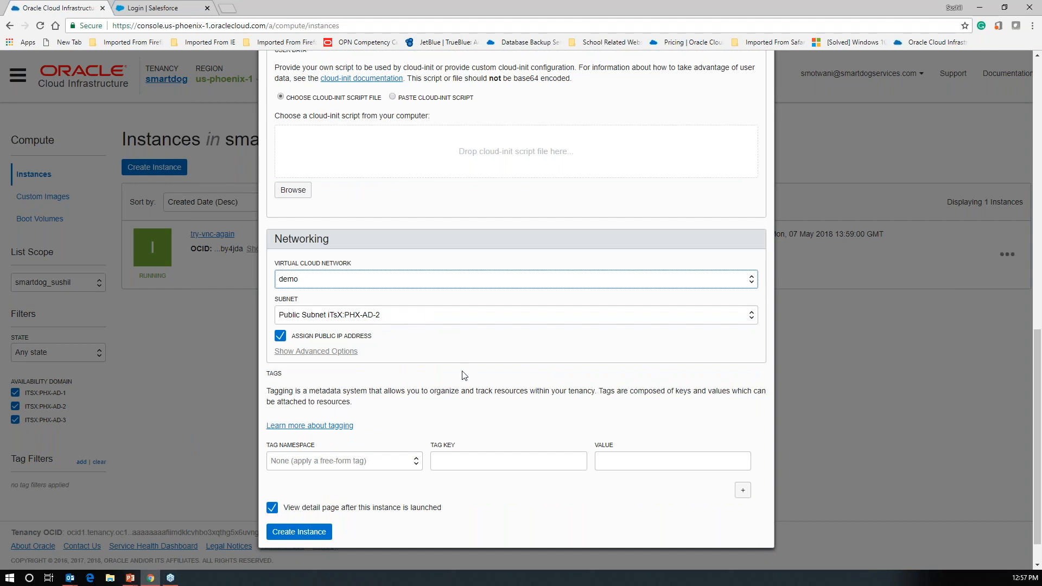
pyautogui.click(319, 534)
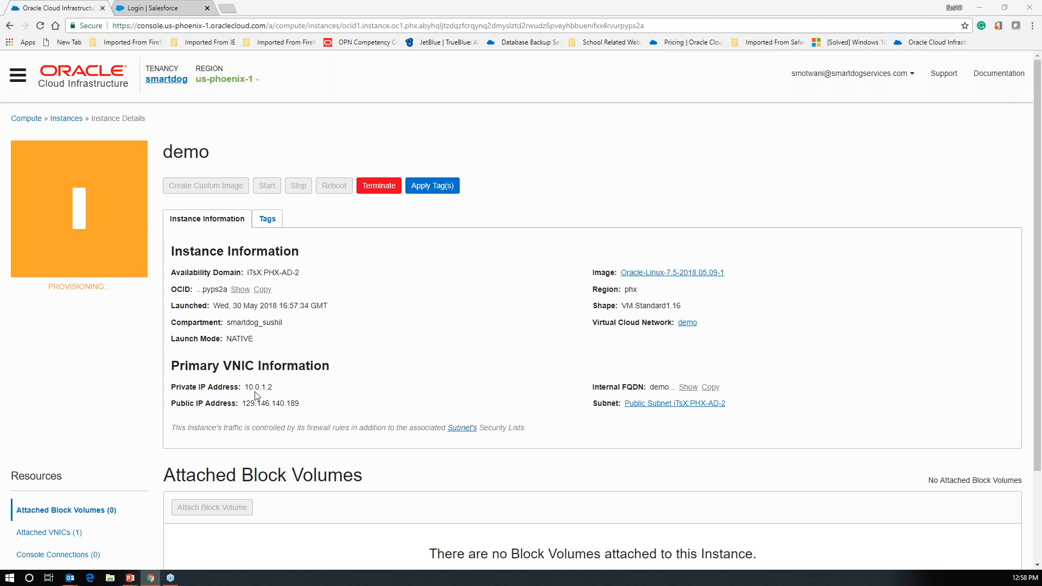
# - Highlight the demo instance's private IP address and copy its public IP address
pyautogui.moveTo(266, 386); pyautogui.dragTo(247, 388)
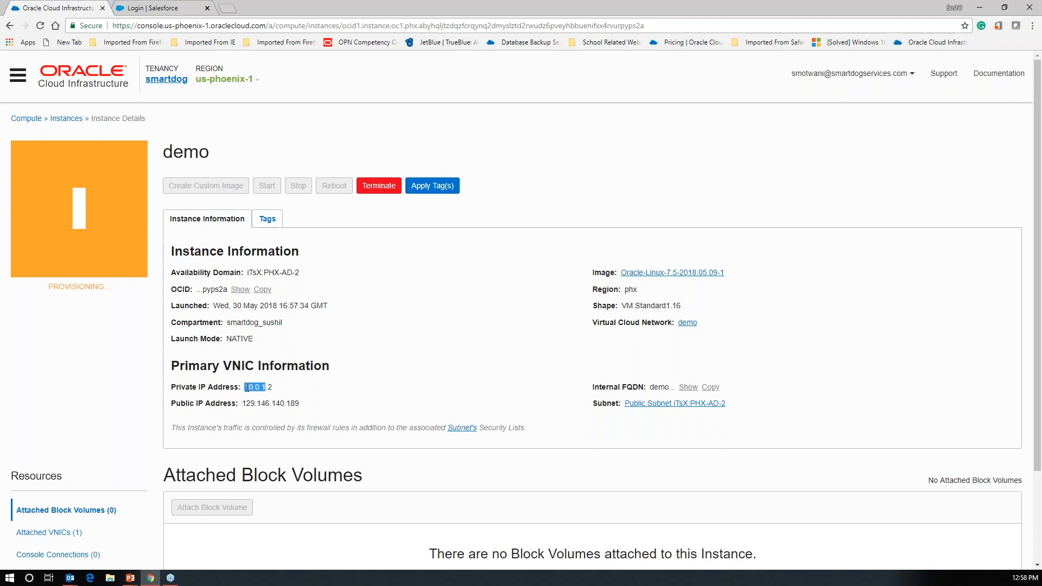
pyautogui.moveTo(264, 385); pyautogui.dragTo(269, 389)
pyautogui.moveTo(268, 387); pyautogui.dragTo(244, 387)
pyautogui.moveTo(243, 403); pyautogui.dragTo(299, 404)
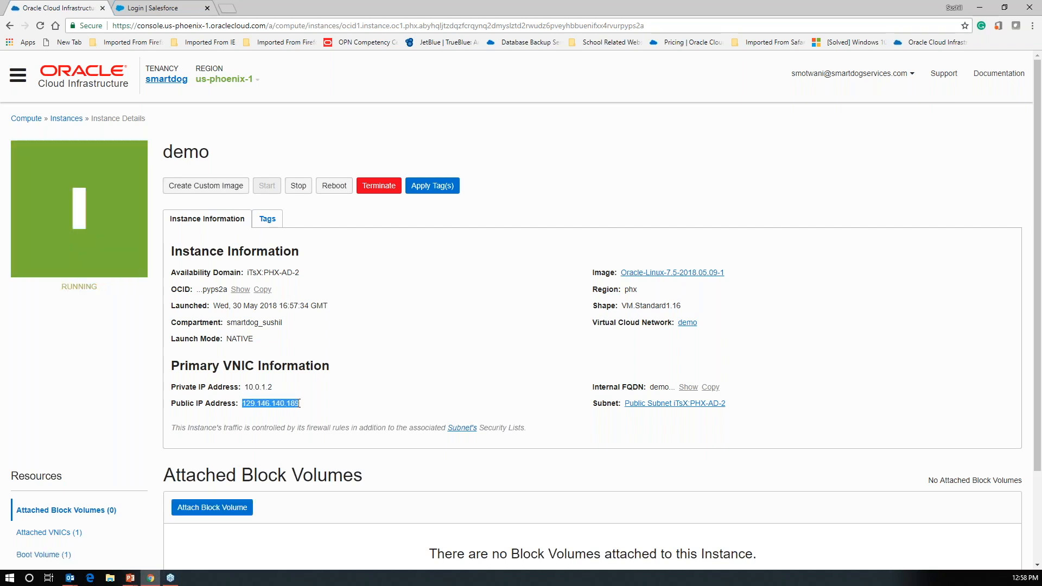
pyautogui.rightClick(281, 403)
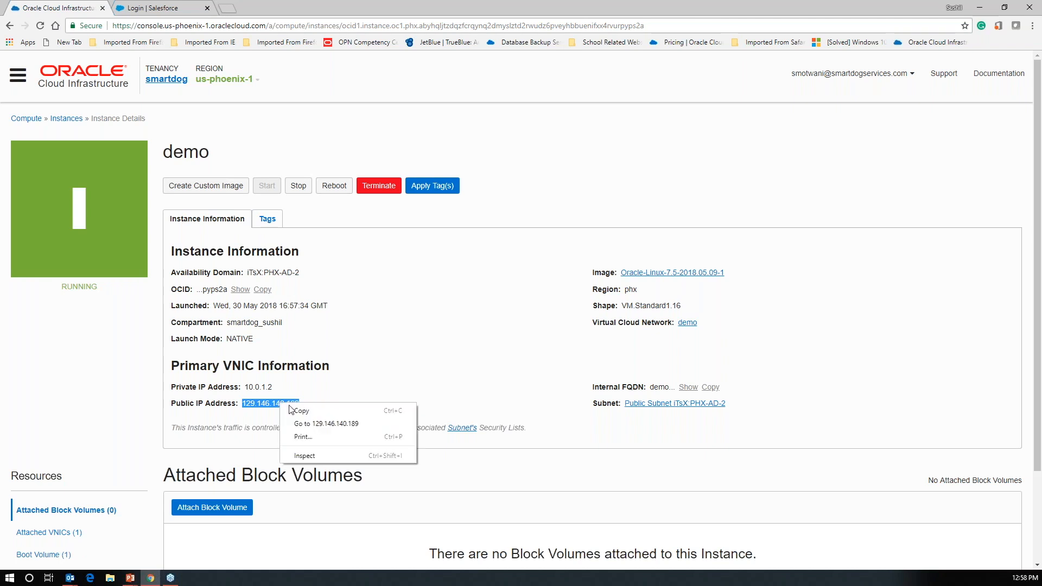
pyautogui.click(290, 411)
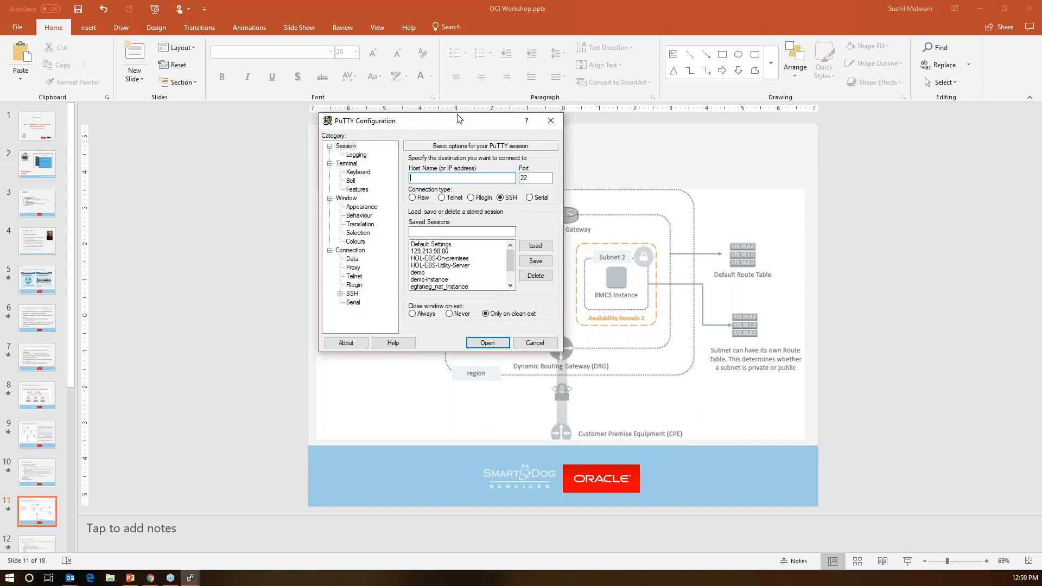
# - In PuTTY, load the saved session demo, set its host name to 129.146.140.189 and save the session
pyautogui.click(972, 11)
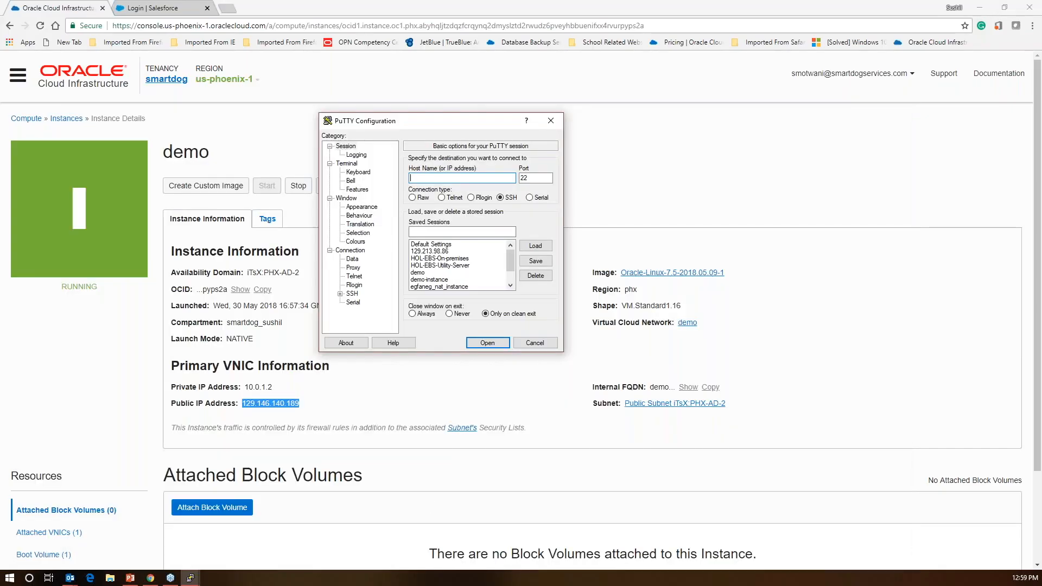
pyautogui.click(431, 273)
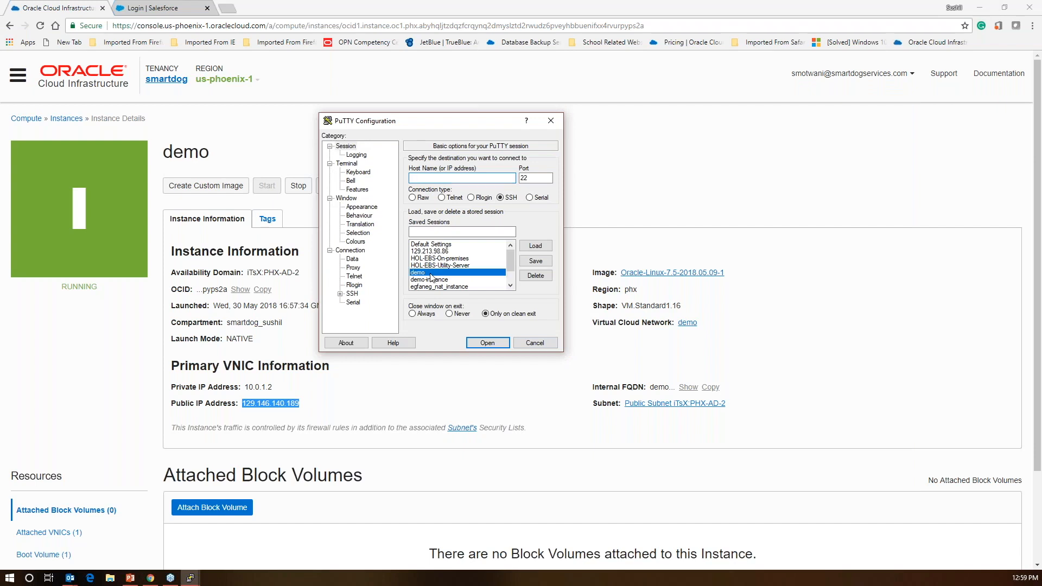
pyautogui.click(533, 248)
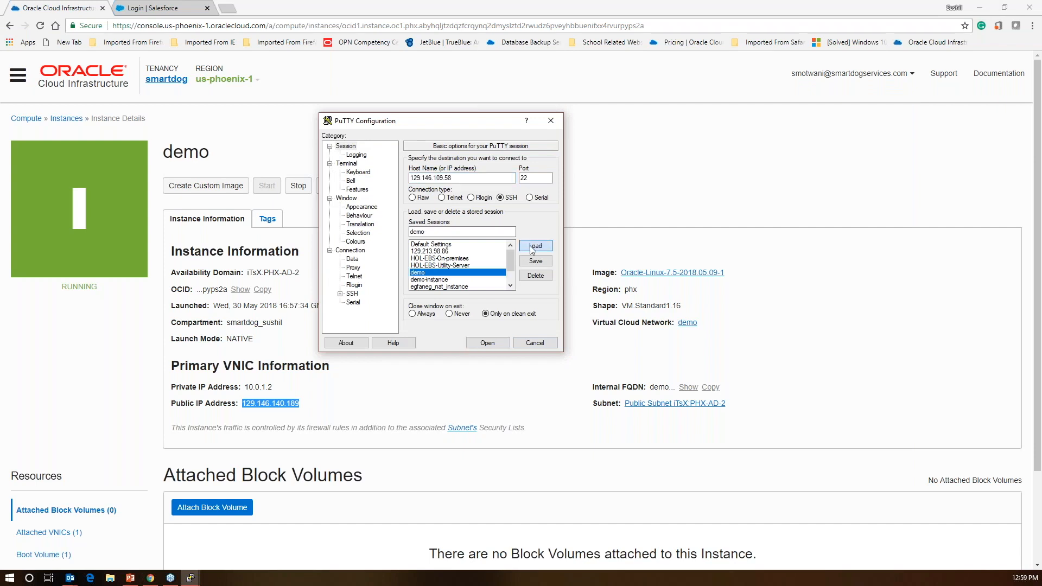
pyautogui.moveTo(462, 177); pyautogui.dragTo(367, 175)
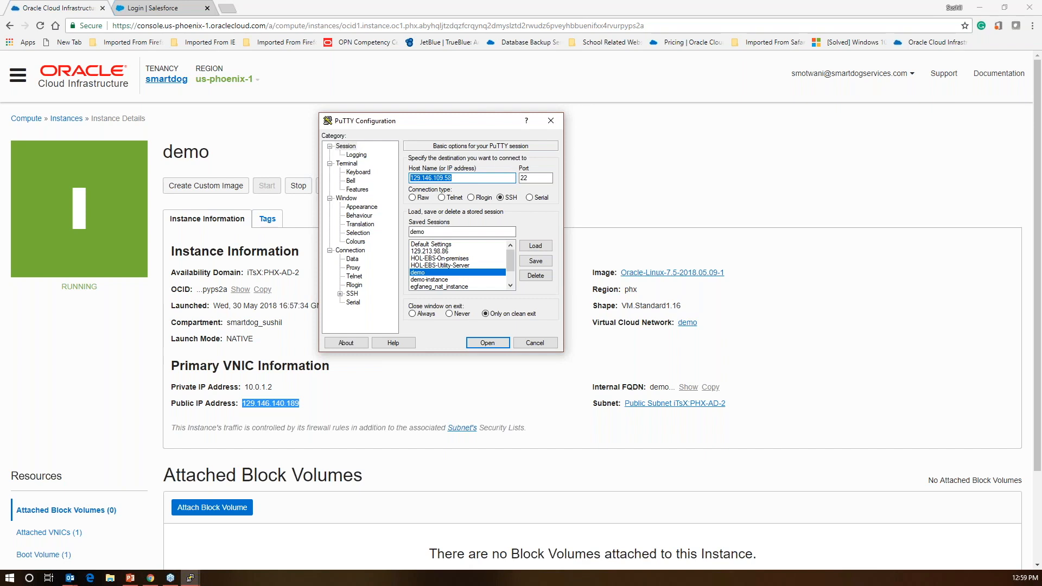
pyautogui.hotkey('ctrl', 'v')
pyautogui.click(545, 263)
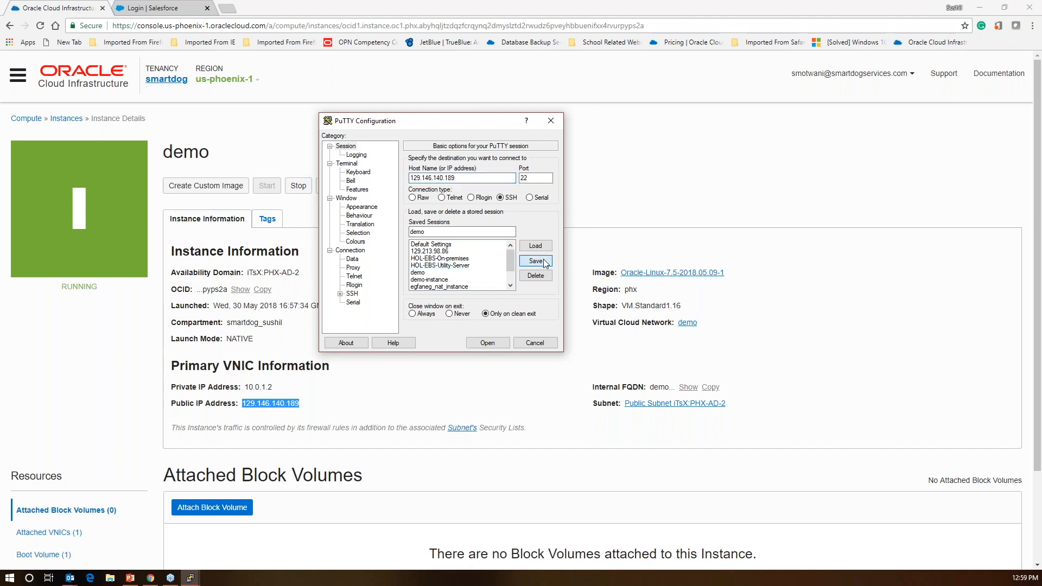
# - Examine the session's SSH authentication settings and available private key files, and return to the basic session options
pyautogui.click(341, 294)
pyautogui.click(362, 285)
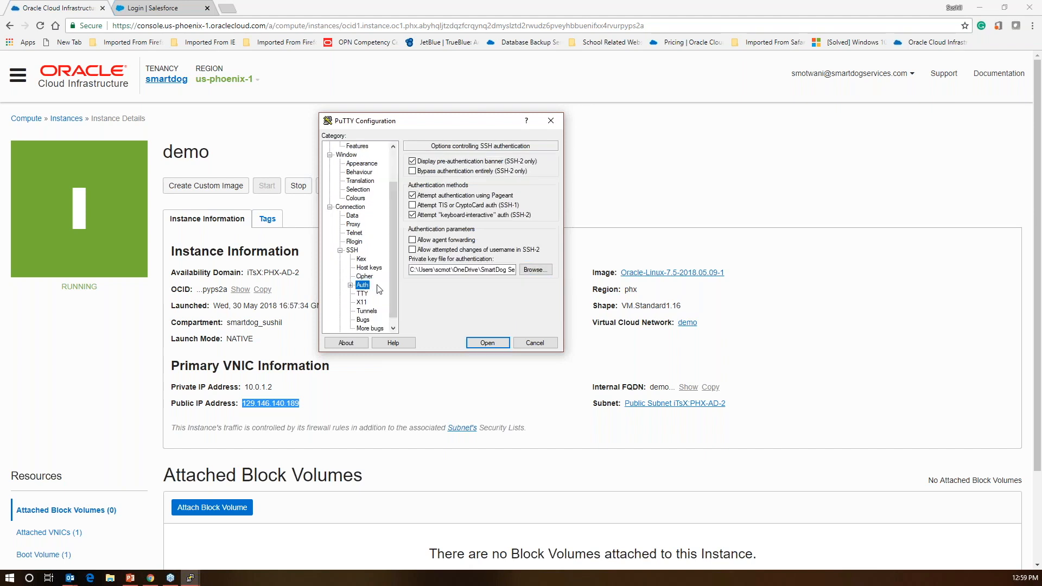
pyautogui.click(529, 270)
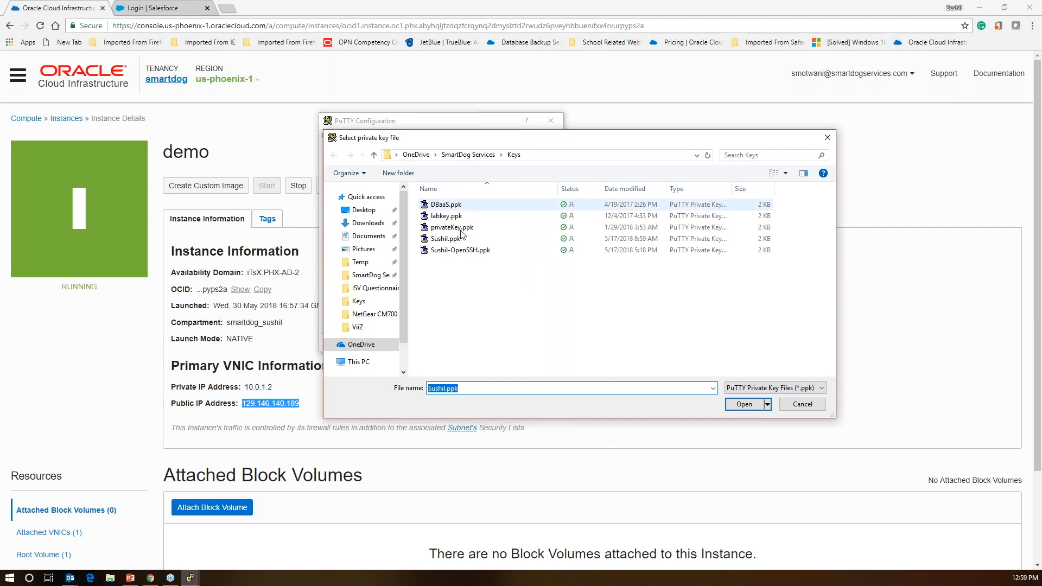
pyautogui.click(802, 404)
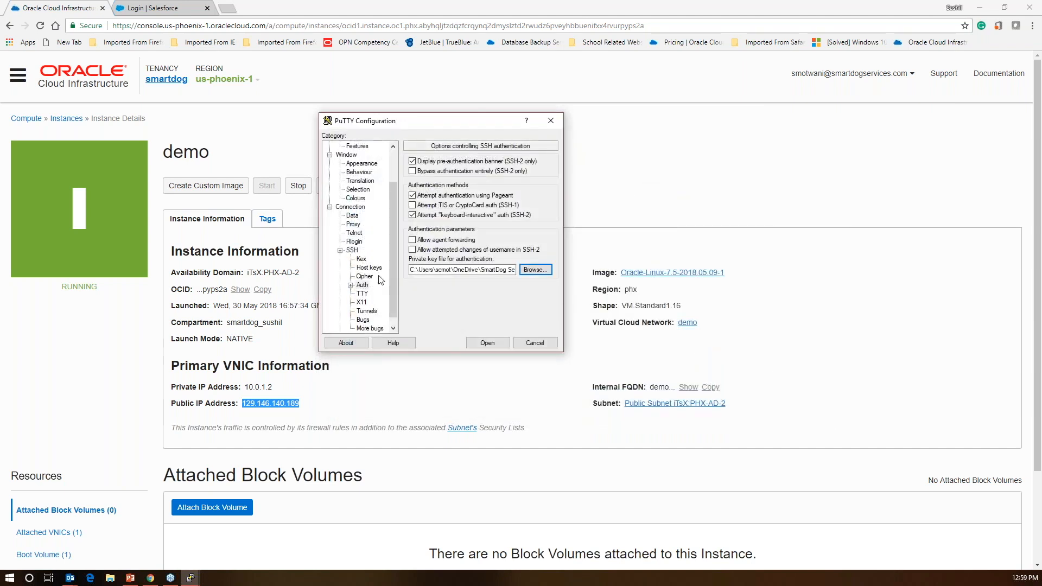
pyautogui.click(396, 157)
pyautogui.click(345, 147)
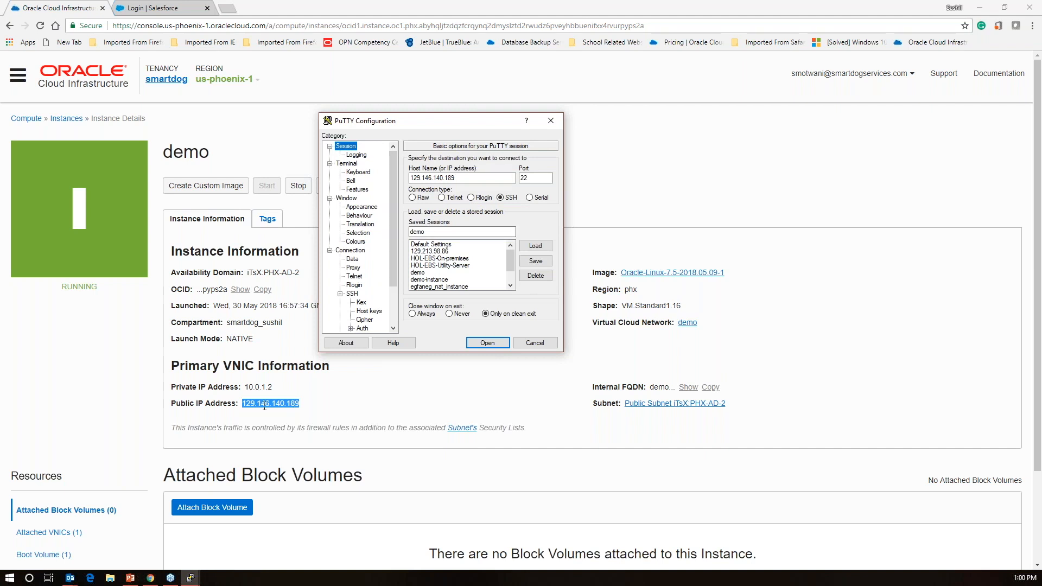
# - Open the SSH connection to the demo instance and display its hosts file with cat /etc/hosts
pyautogui.click(435, 352)
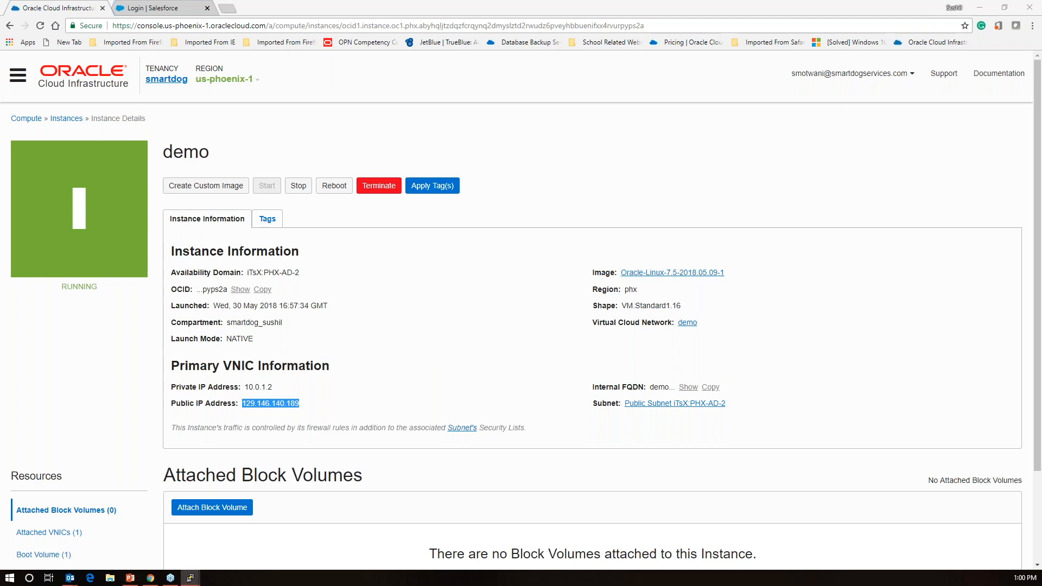
pyautogui.moveTo(411, 144); pyautogui.dragTo(421, 122)
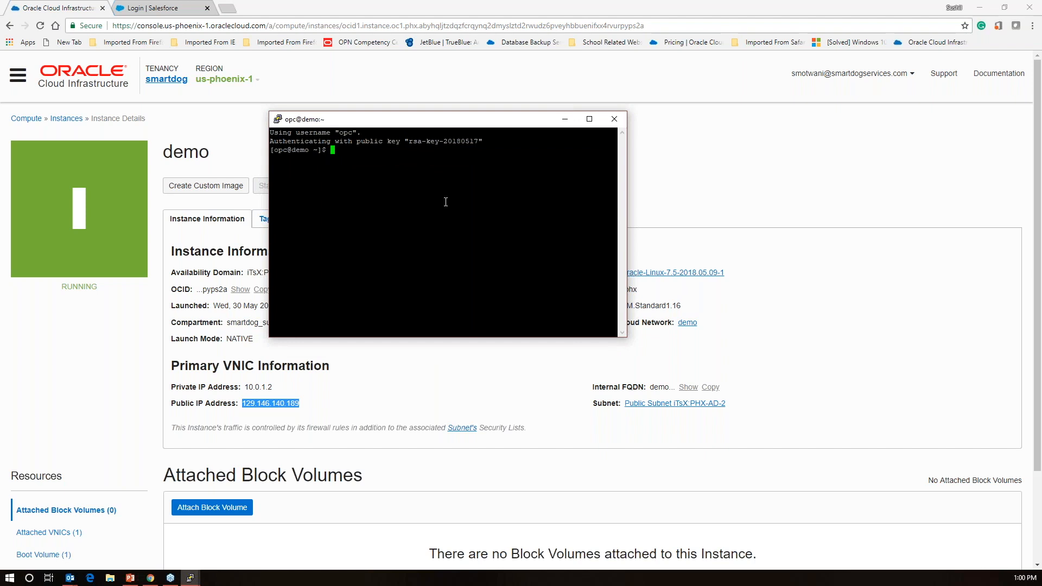
pyautogui.write('h')
pyautogui.press('BackSpace')
pyautogui.write('cat /et')
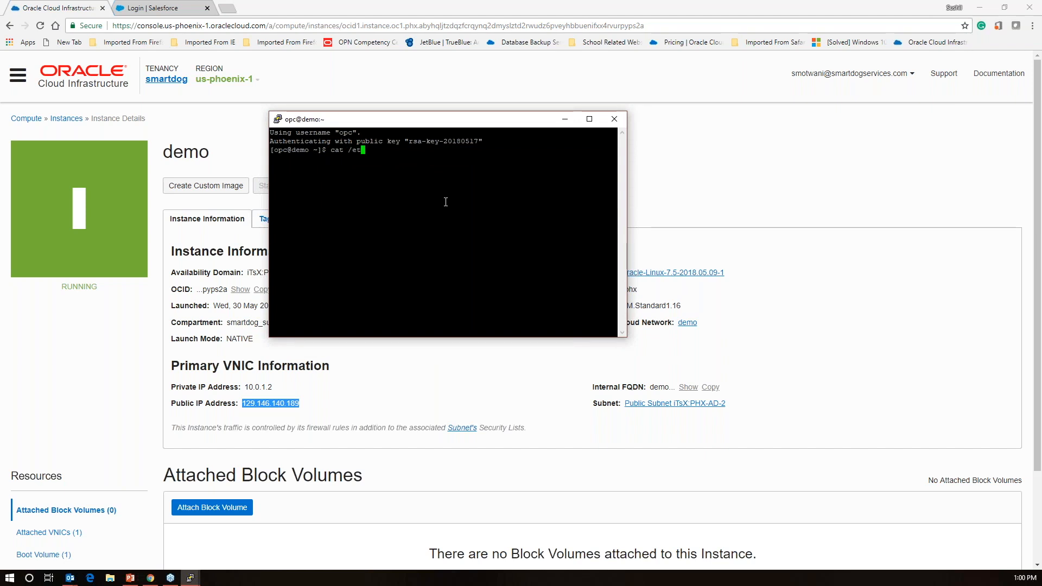
pyautogui.write('c/hosts')
pyautogui.press('Return')
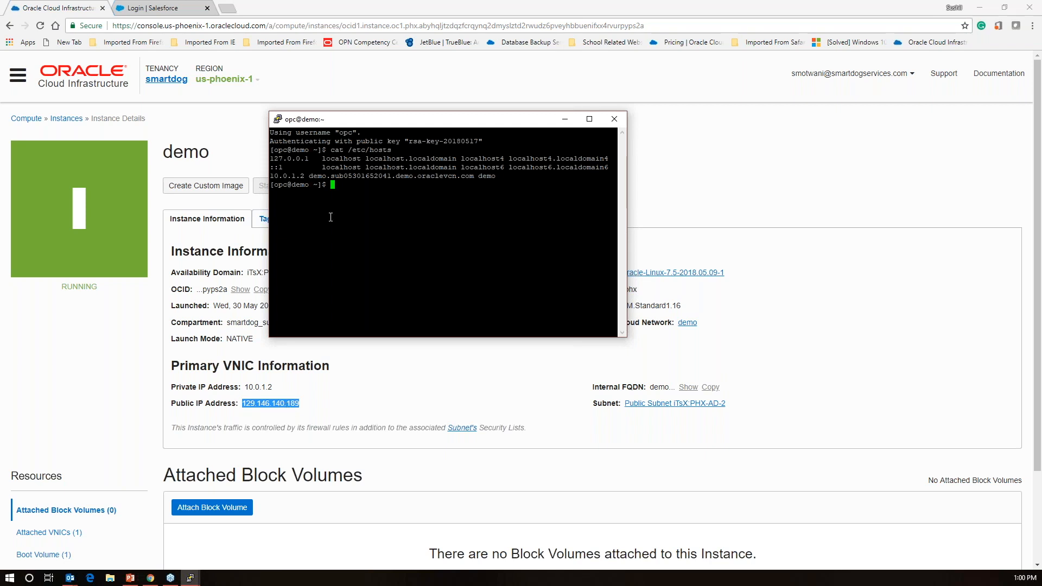
# - Highlight the opc username in the terminal and switch to the root user with sudo su -
pyautogui.doubleClick(347, 133)
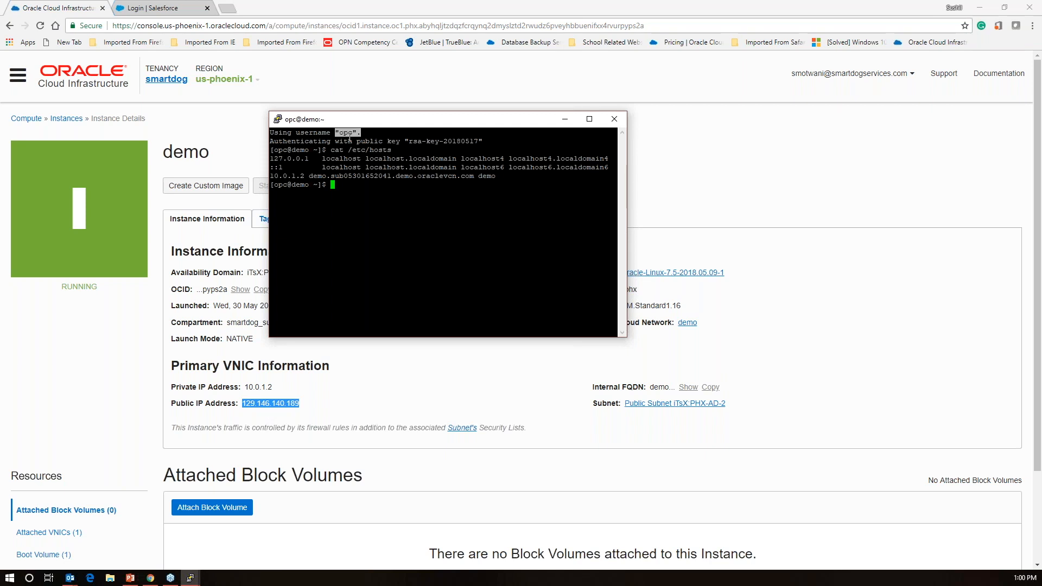
pyautogui.click(388, 211)
pyautogui.write('sudo su -')
pyautogui.press('Return')
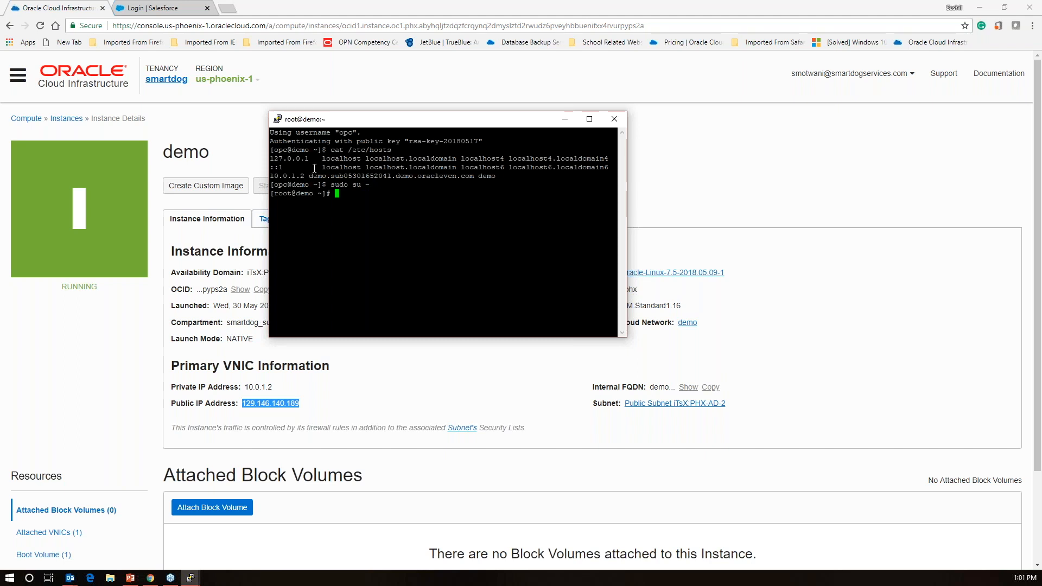
# - Update all packages with yum update -y in a maximized terminal and switch to the PowerPoint presentation
pyautogui.doubleClick(424, 121)
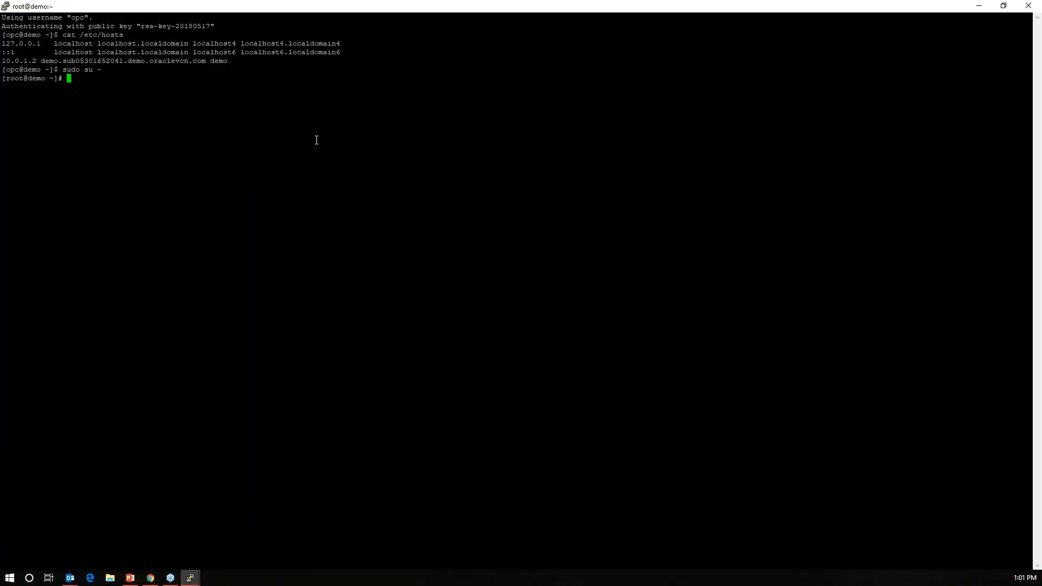
pyautogui.write('yum update -y')
pyautogui.press('Return')
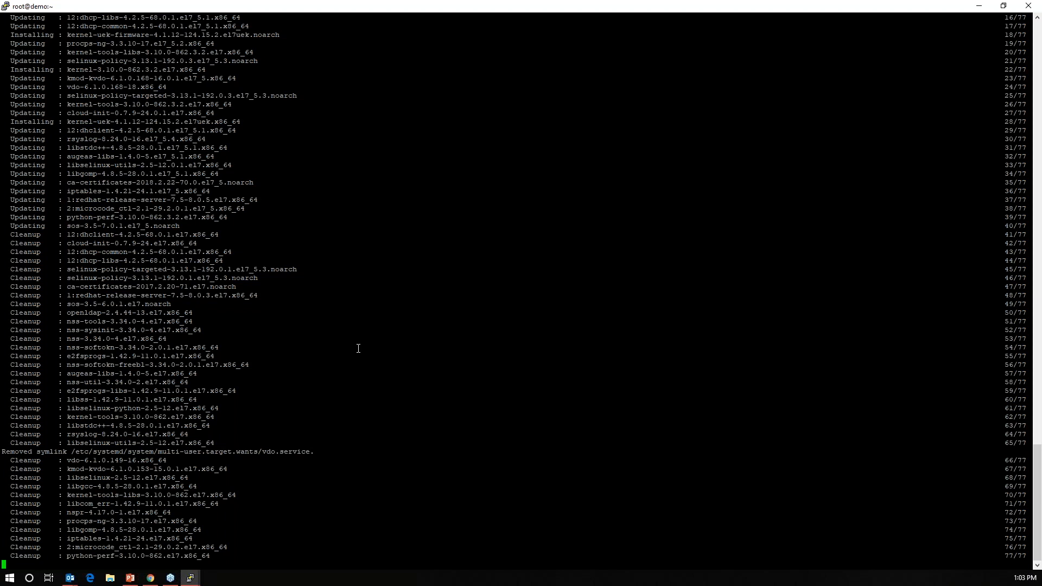
pyautogui.hotkey('alt', 'Tab')
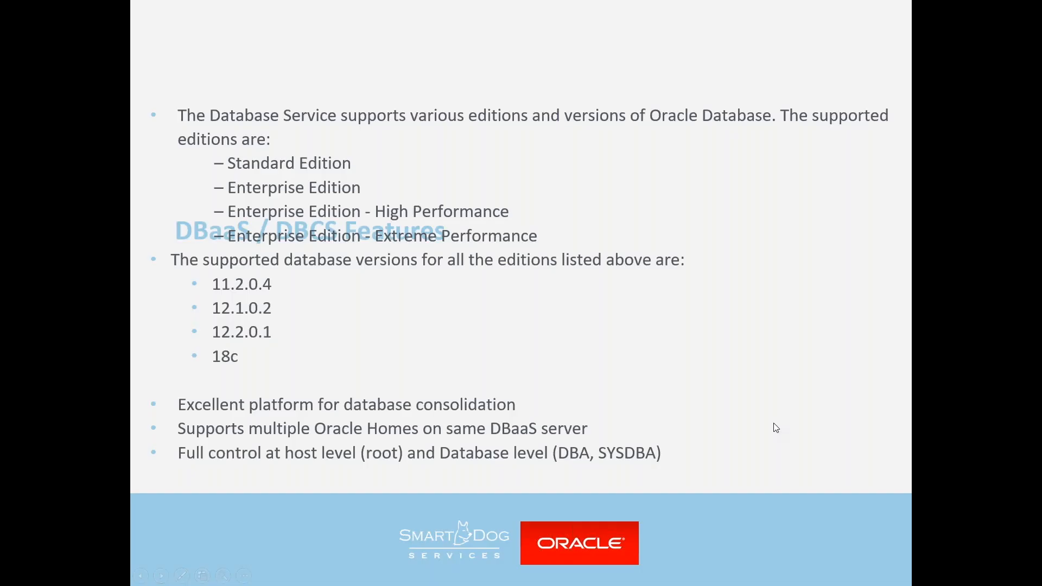
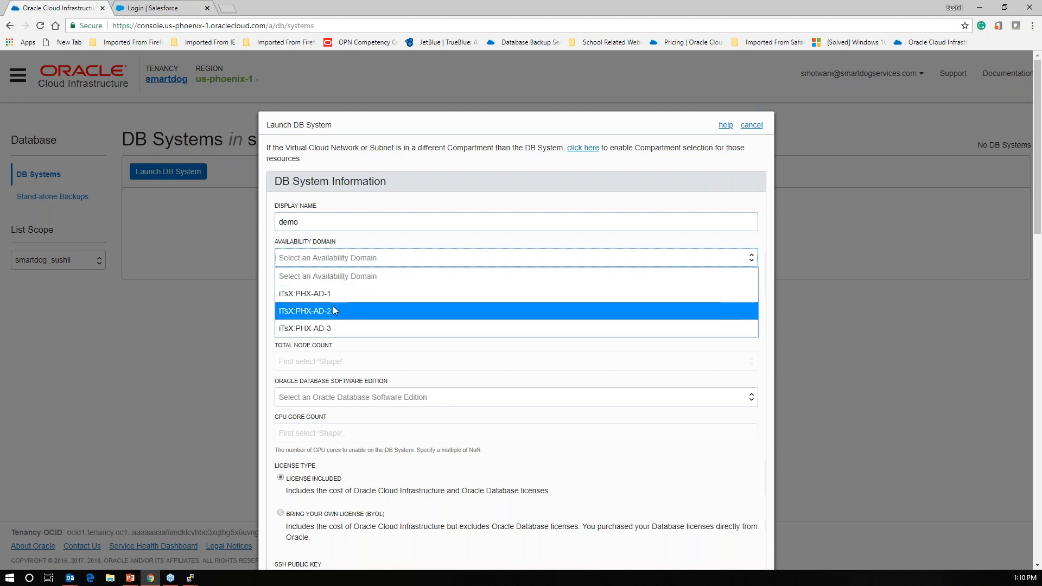
# - Configure the DB system in availability domain iTsX:PHX-AD-3 with shape VM.Standard2.8, keeping the total node count at 1
pyautogui.click(334, 328)
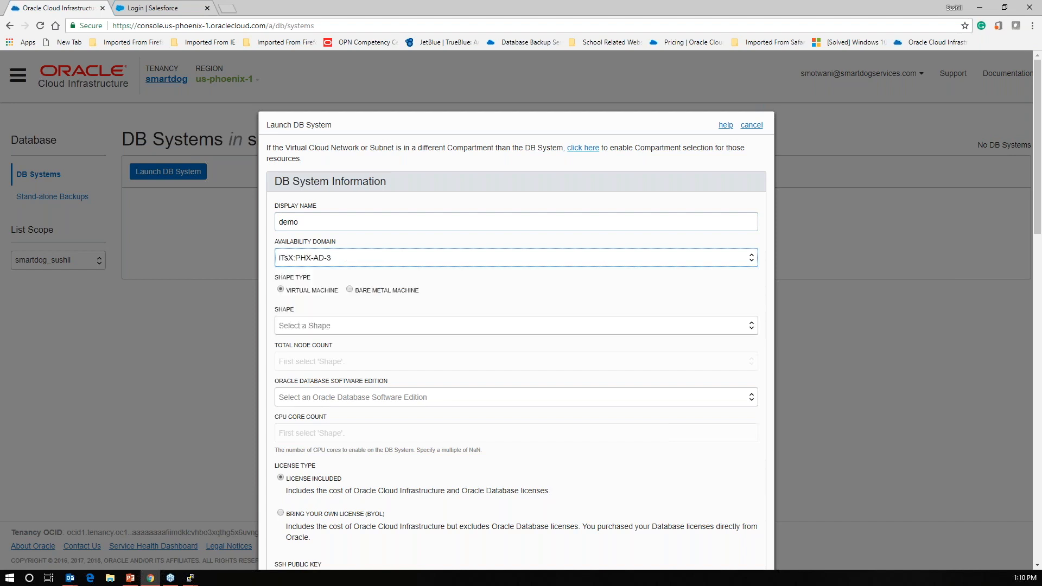
pyautogui.click(342, 326)
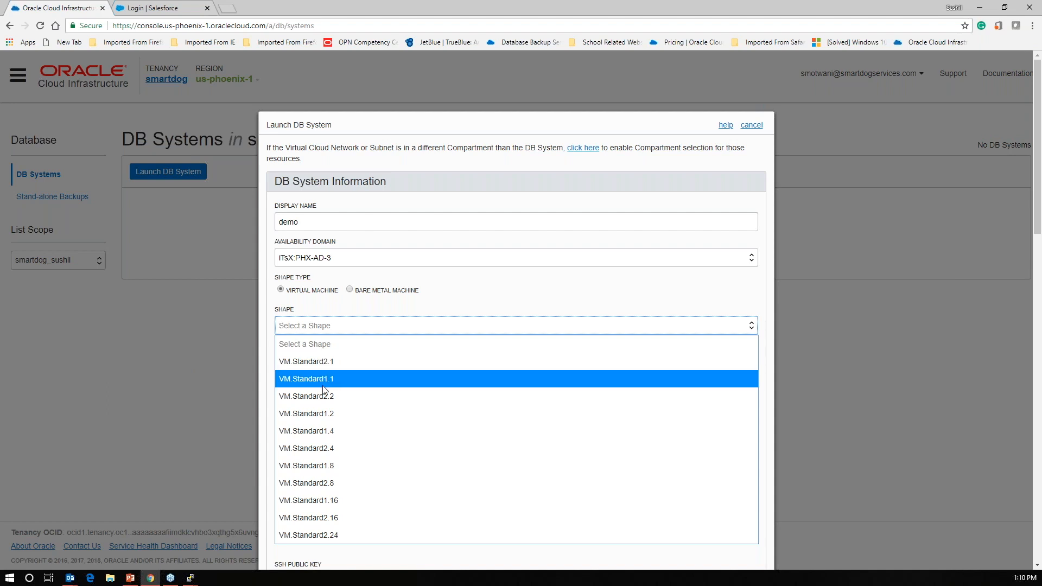
pyautogui.click(317, 487)
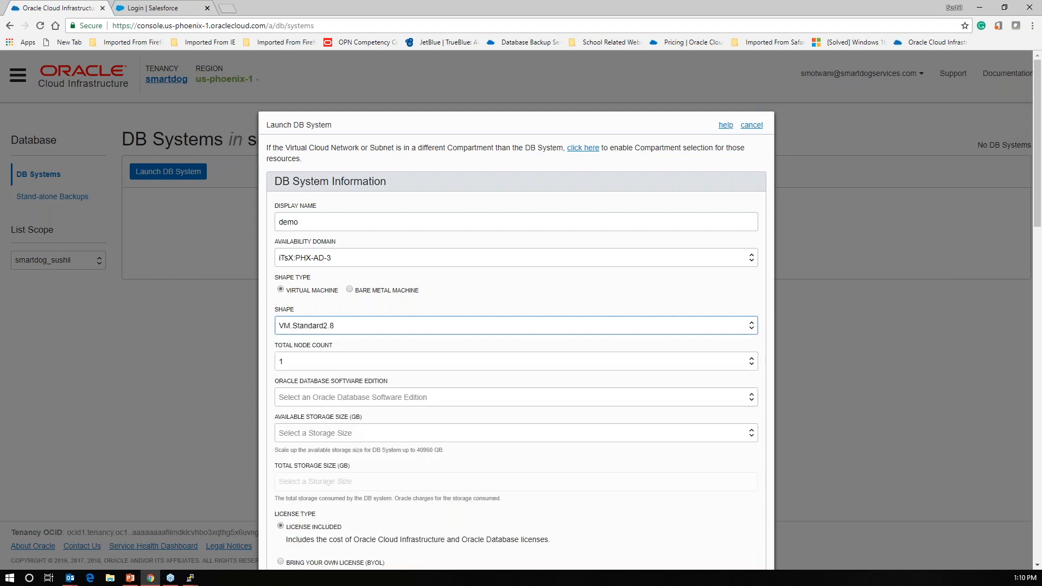
pyautogui.click(327, 365)
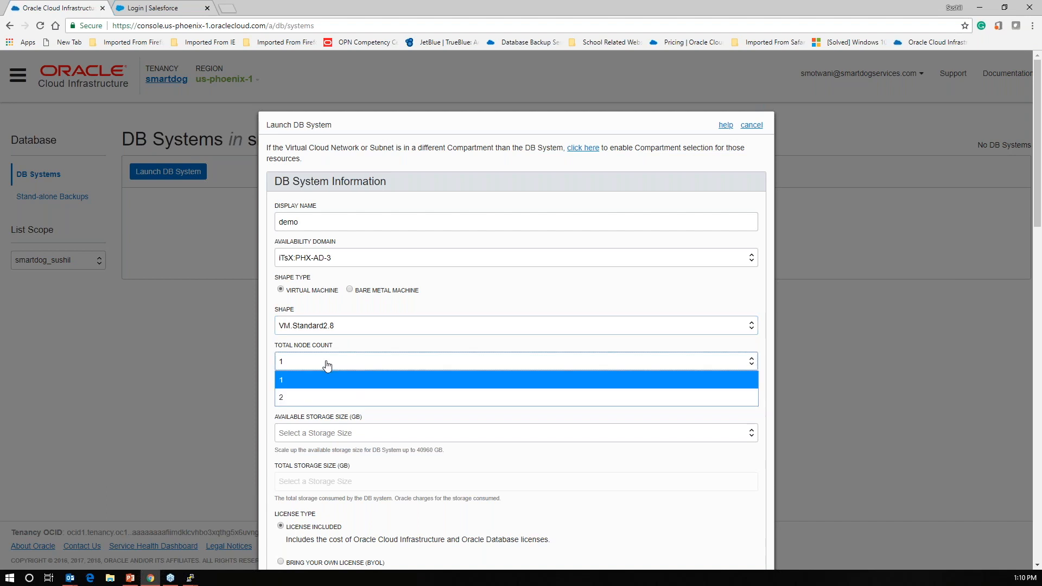
pyautogui.click(327, 365)
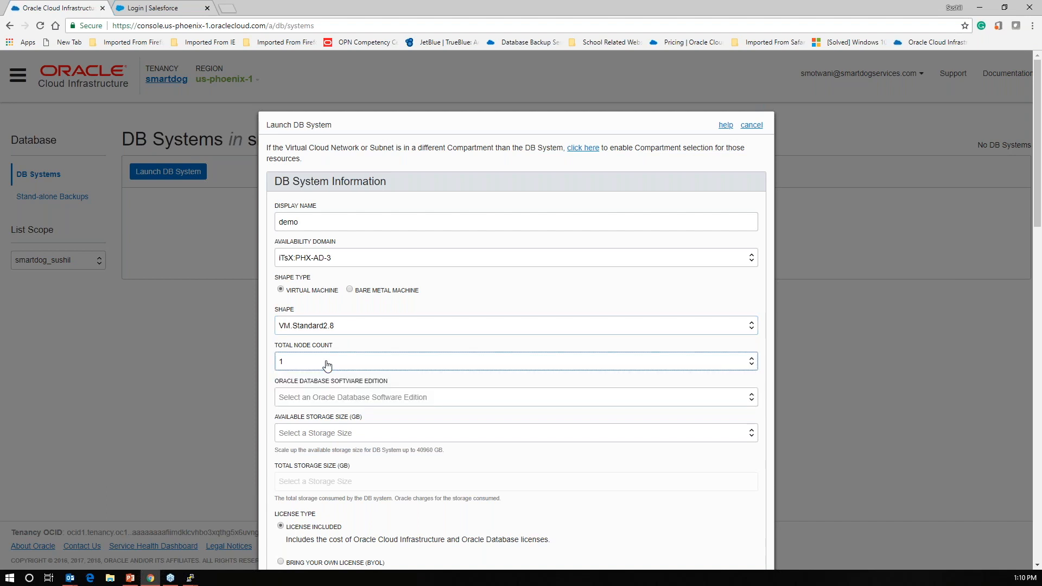
# - Choose Enterprise Edition as the Oracle Database software edition and 1024 GB of available storage
pyautogui.click(390, 404)
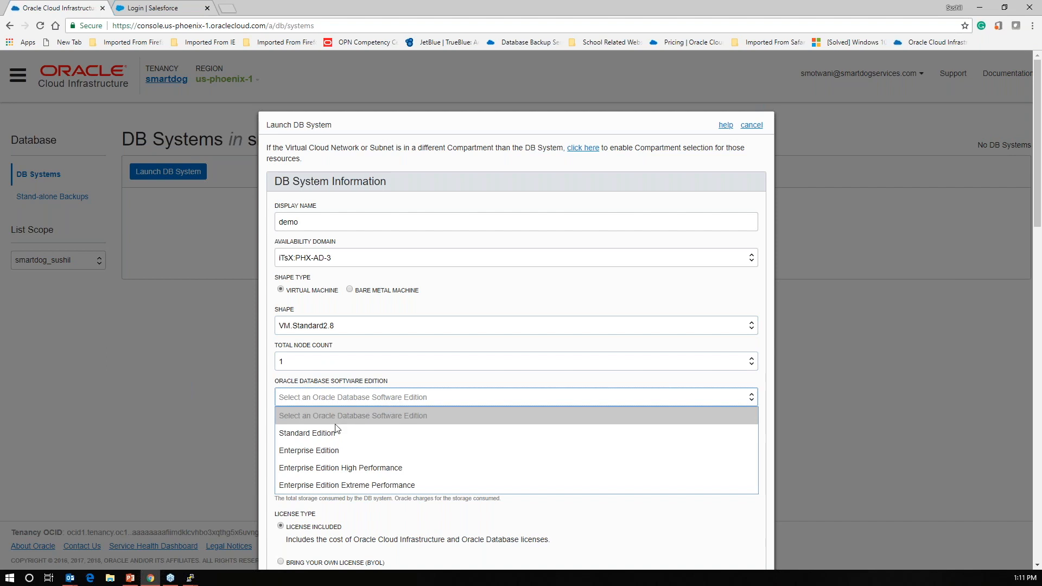
pyautogui.click(335, 450)
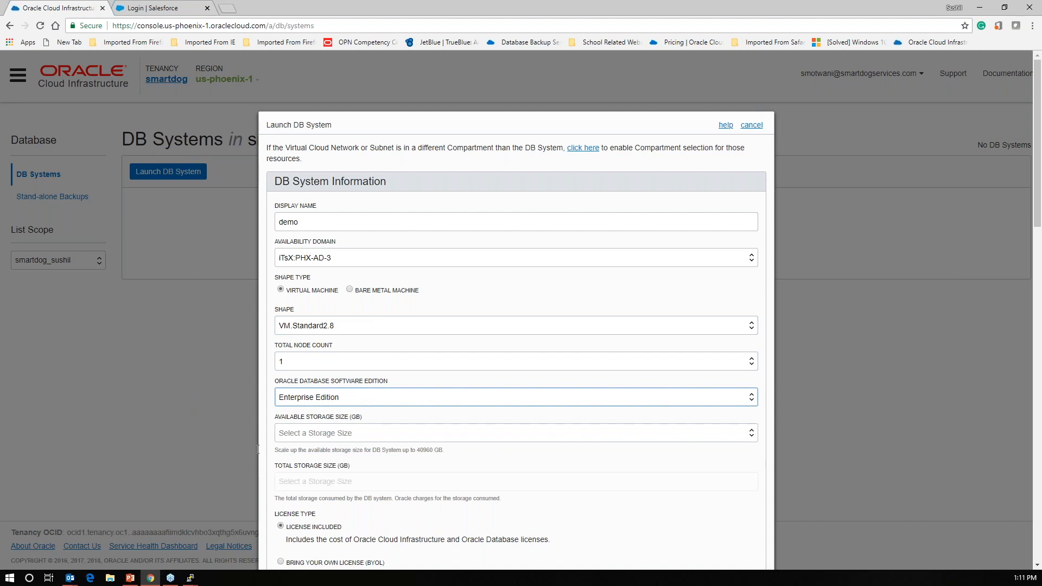
pyautogui.click(443, 438)
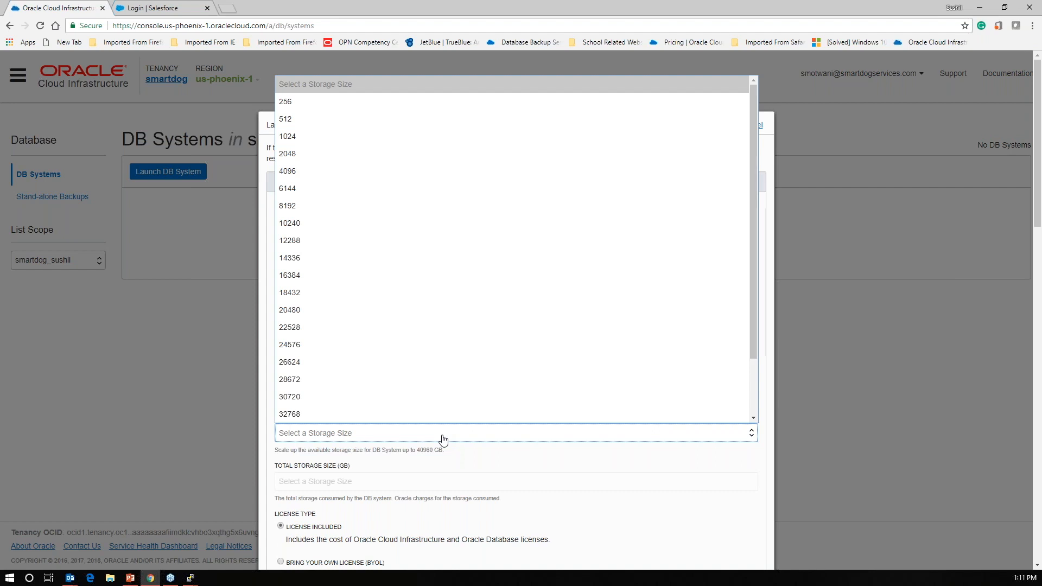
pyautogui.click(298, 137)
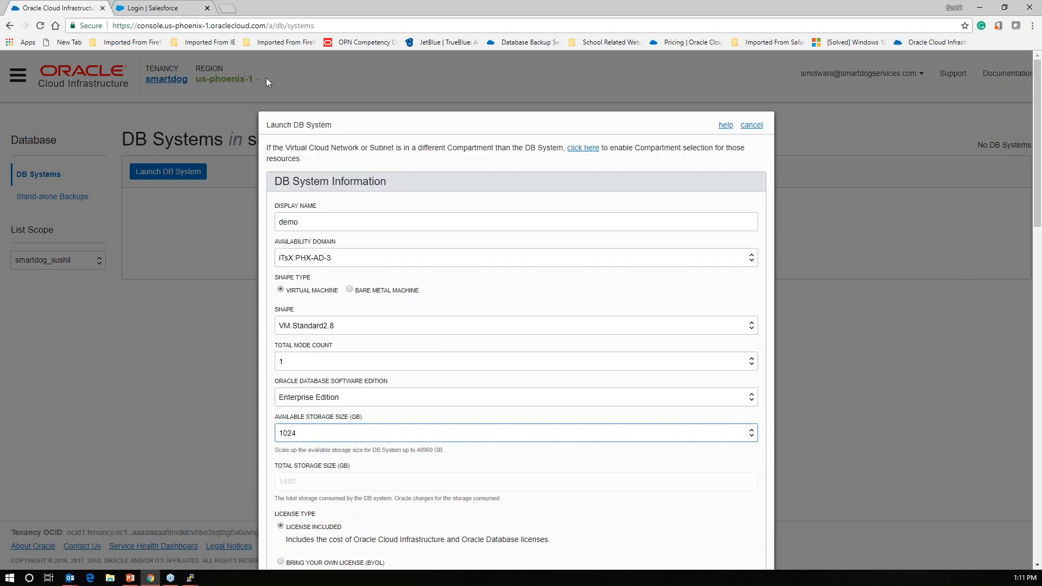
# - Attach the personal SSH public key file (.pub) from the Keys folder to the DB system
pyautogui.scroll(-2, 629, 376)
pyautogui.scroll(-1, 629, 375)
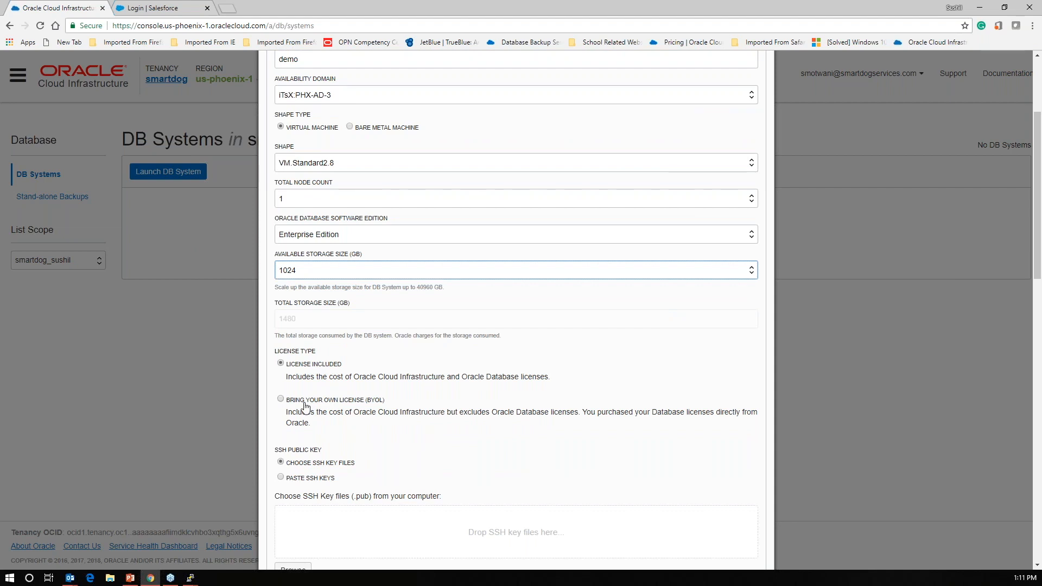
pyautogui.scroll(-2, 306, 423)
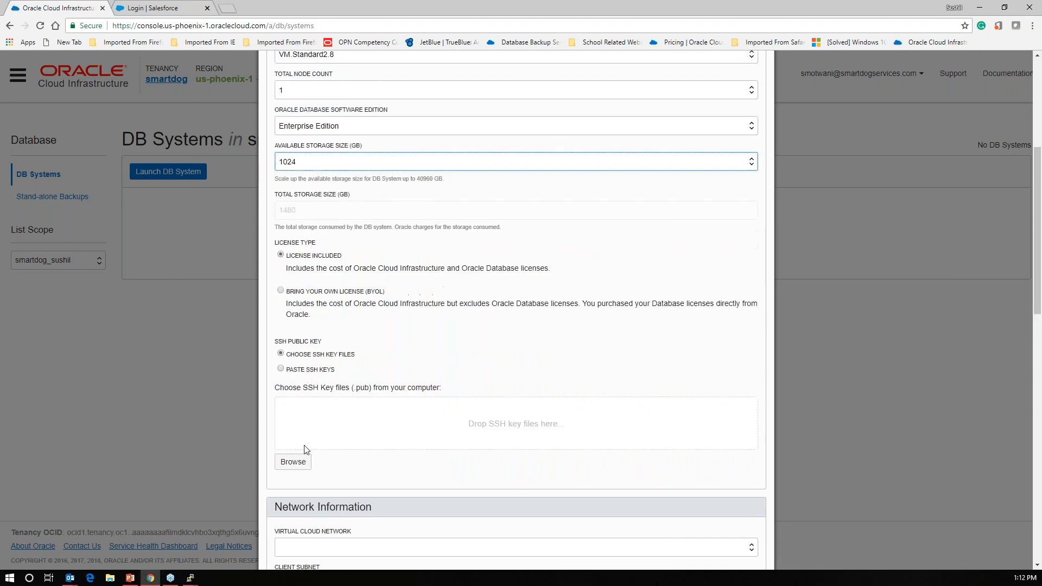
pyautogui.click(305, 463)
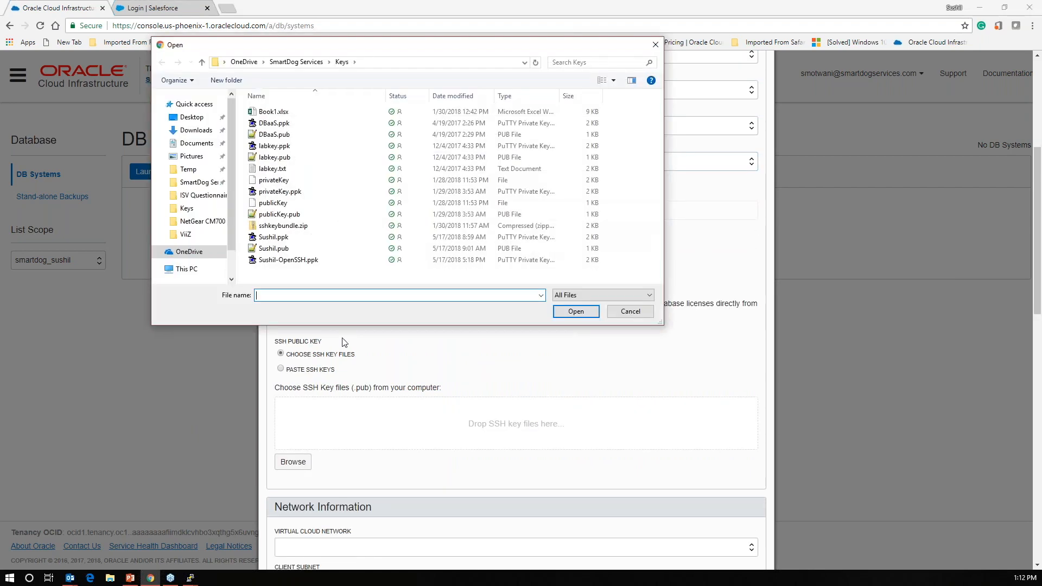
pyautogui.click(287, 249)
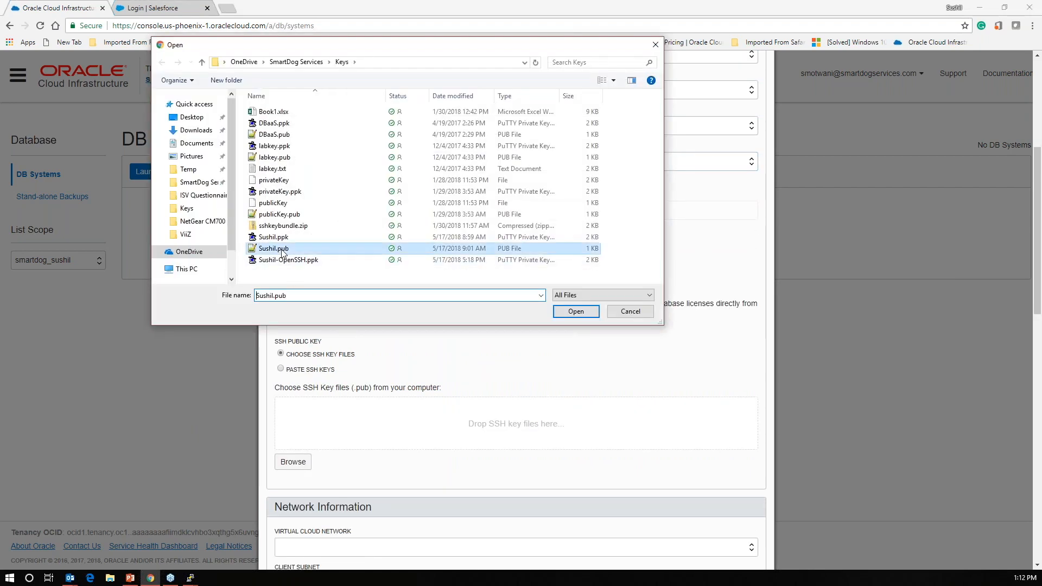
pyautogui.click(574, 312)
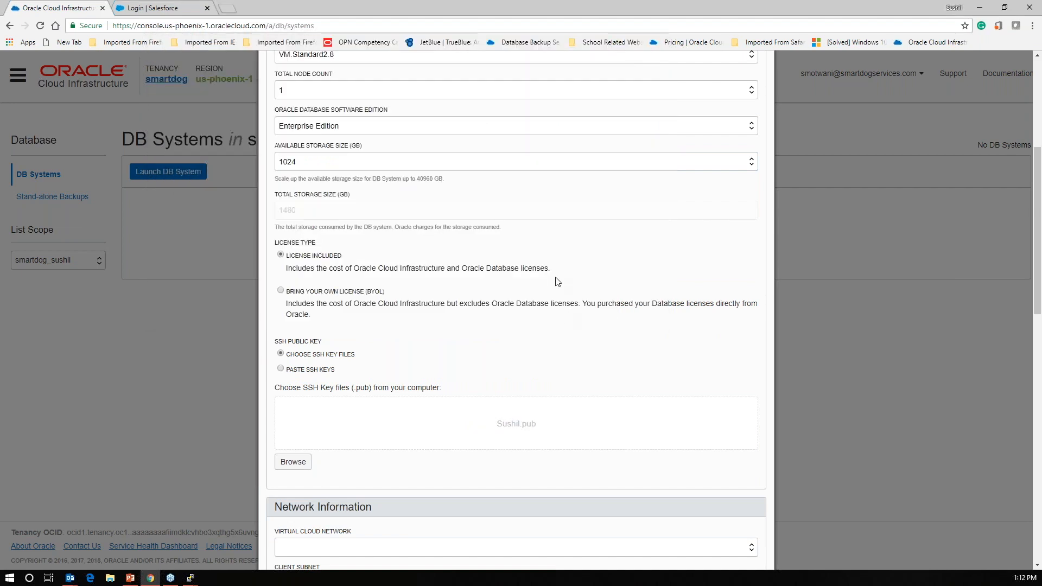
# - Assign the DB system to the demo virtual cloud network and the client subnet Public Subnet iTsX:PHX-AD-3
pyautogui.scroll(-1, 558, 282)
pyautogui.scroll(-3, 557, 281)
pyautogui.click(339, 387)
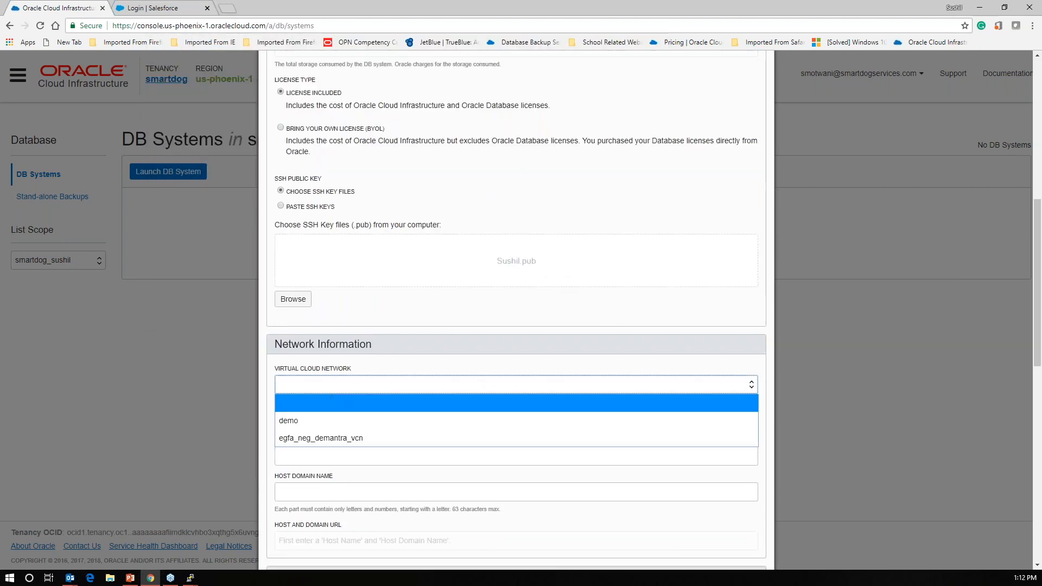
pyautogui.click(331, 419)
pyautogui.scroll(-3, 434, 304)
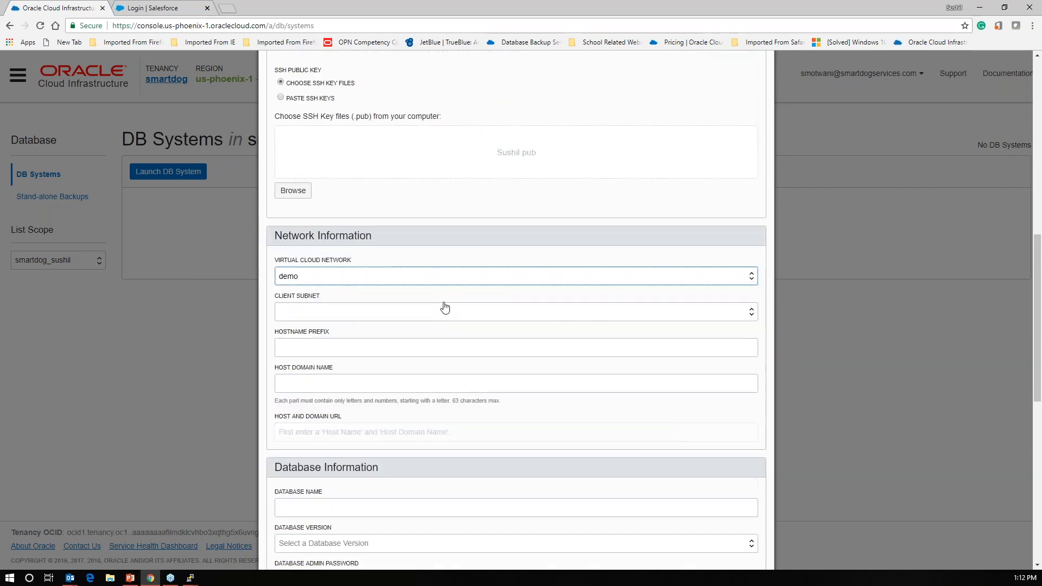
pyautogui.click(445, 308)
pyautogui.click(494, 345)
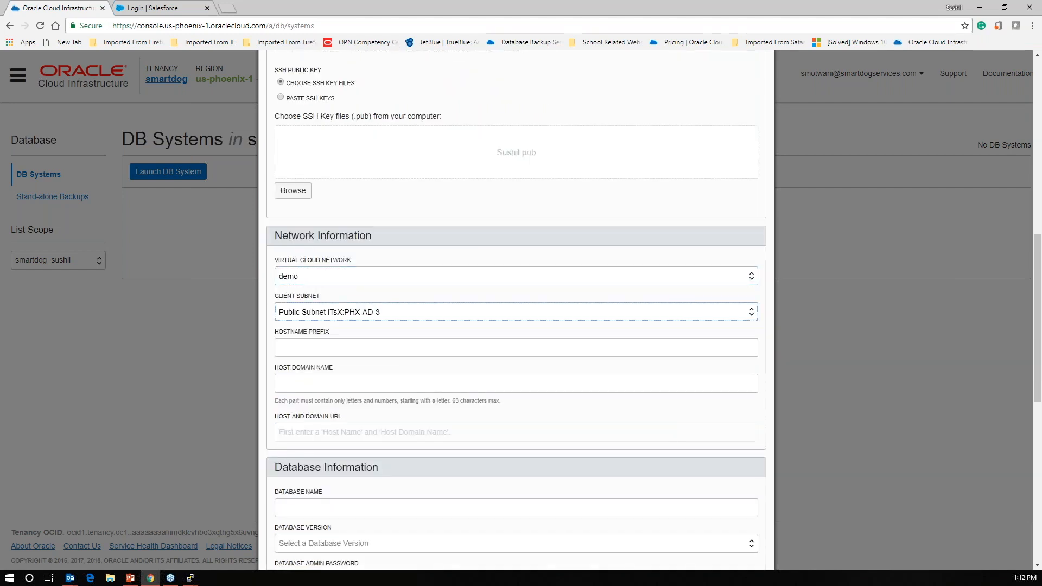
pyautogui.click(384, 351)
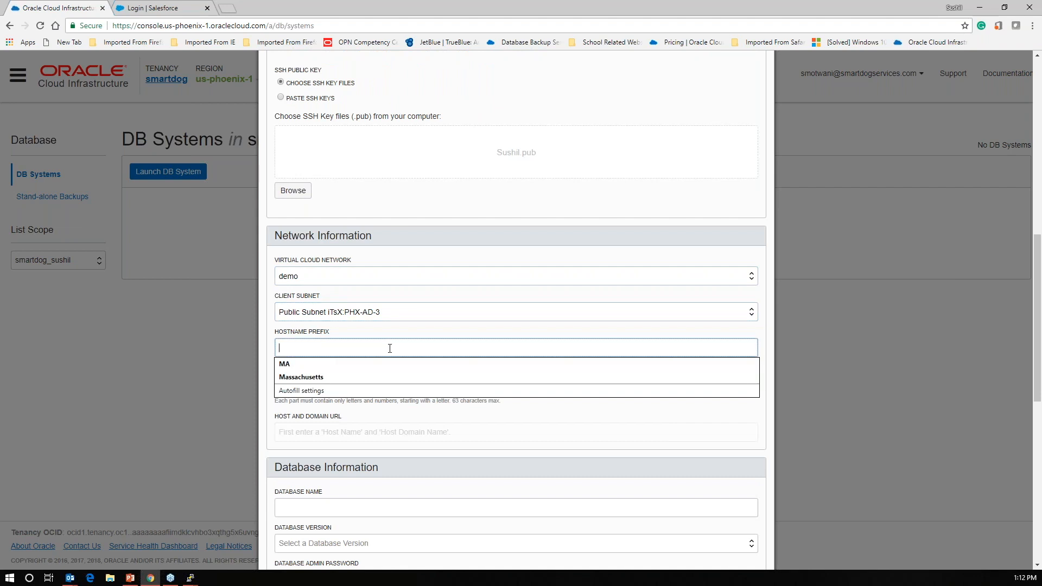
pyautogui.click(385, 320)
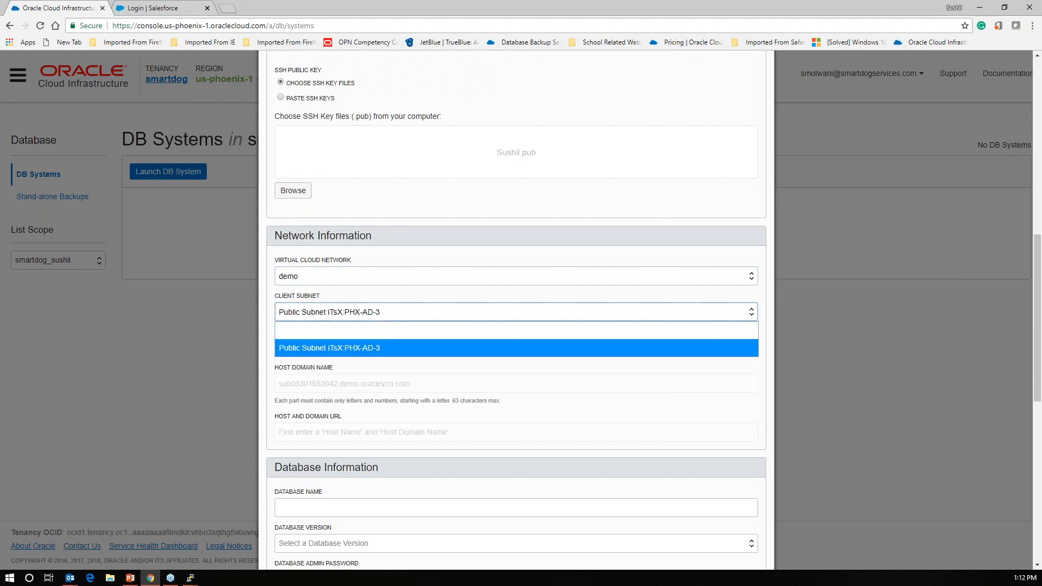
pyautogui.click(384, 348)
# - Set the hostname prefix to demo_dbcs
pyautogui.click(286, 348)
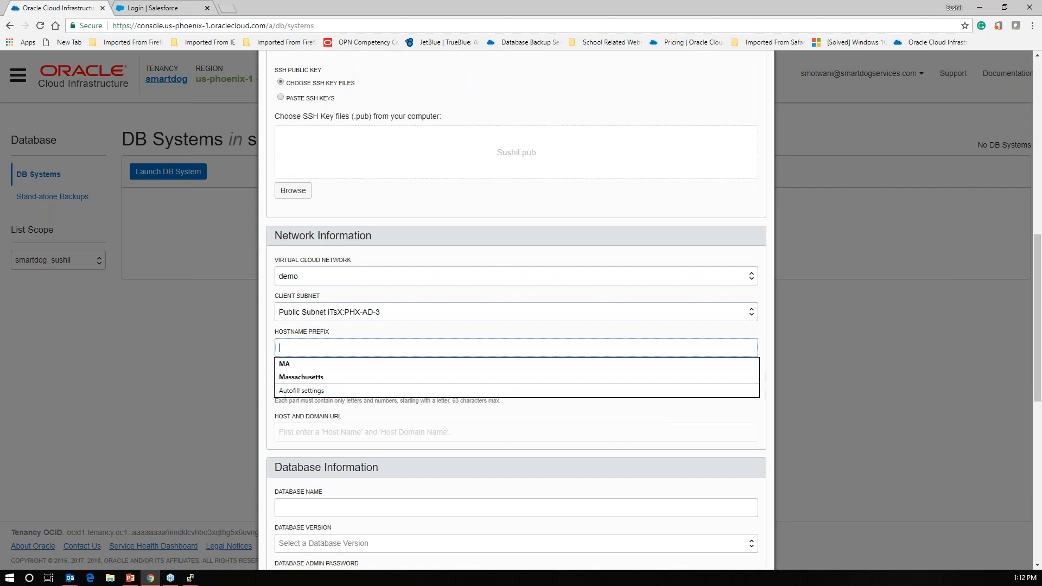
pyautogui.write('dewm')
pyautogui.press('BackSpace')
pyautogui.press('BackSpace')
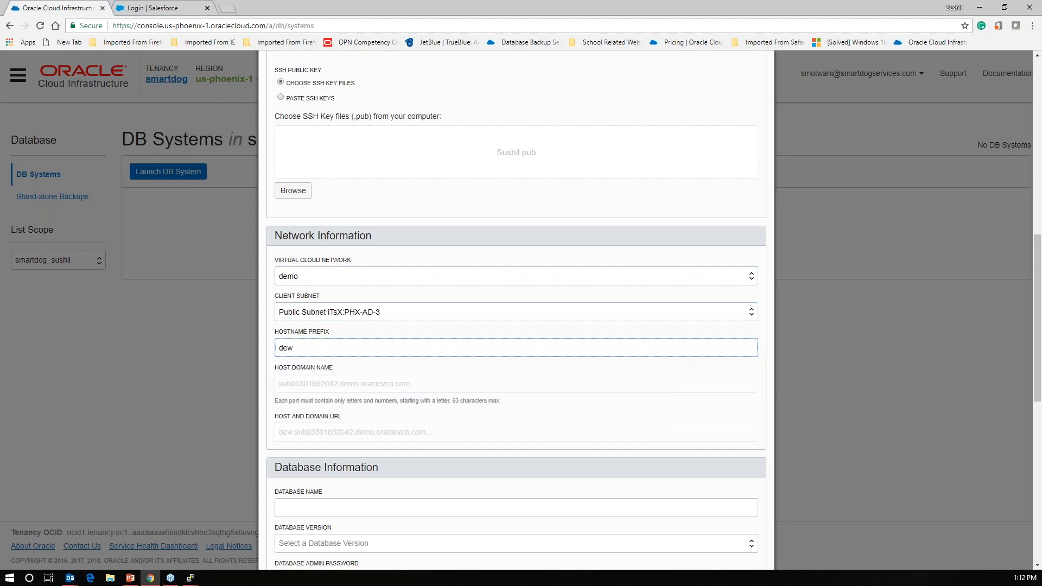
pyautogui.write('mo_dbcs')
# - Name the database demo and choose database version 12.1.0.2, leaving the optional PDB name blank
pyautogui.scroll(-3, 430, 356)
pyautogui.click(321, 350)
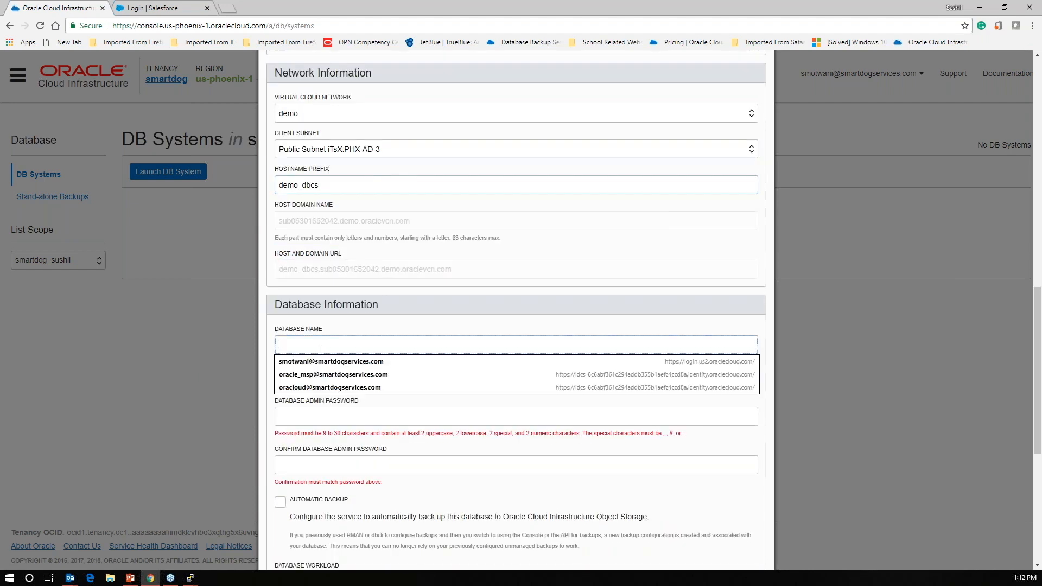
pyautogui.write('deo')
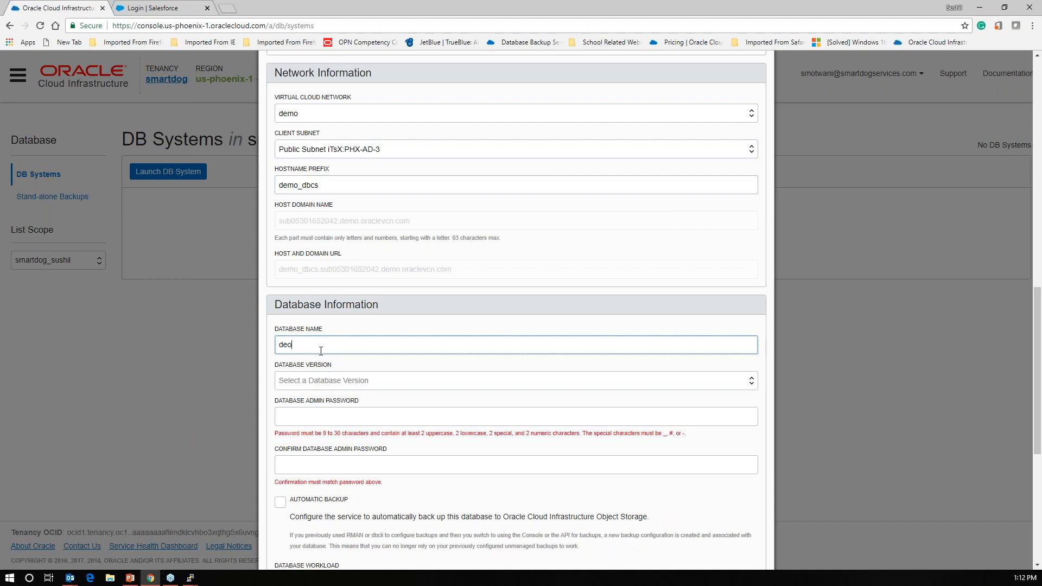
pyautogui.press('BackSpace')
pyautogui.write('mo')
pyautogui.click(391, 386)
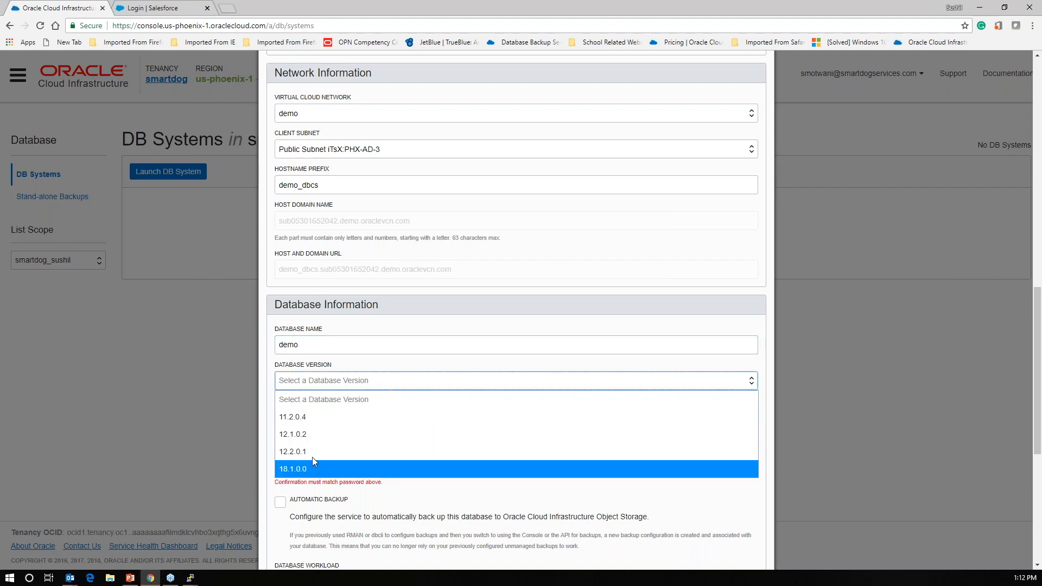
pyautogui.click(319, 436)
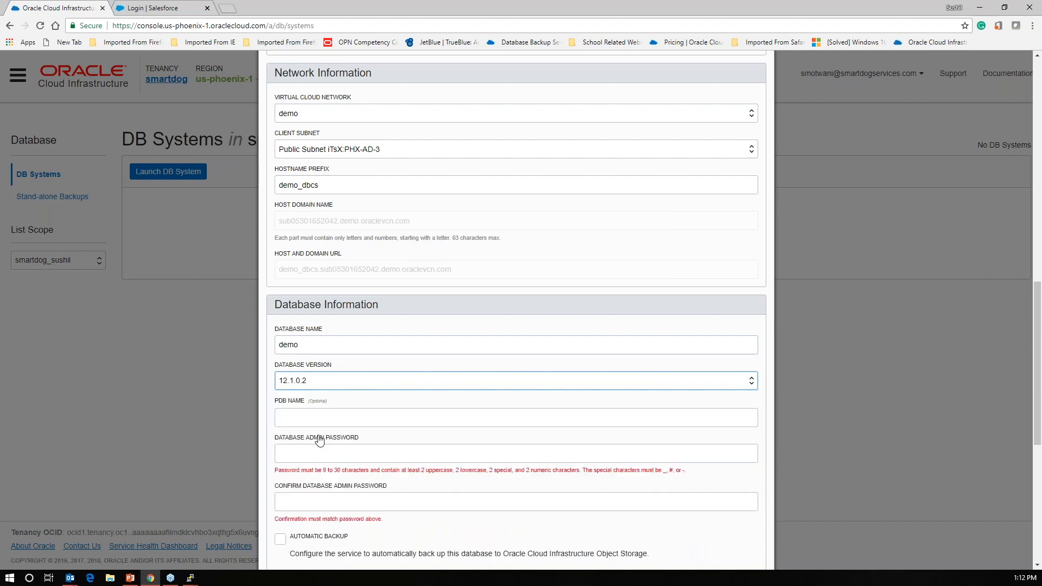
pyautogui.click(320, 418)
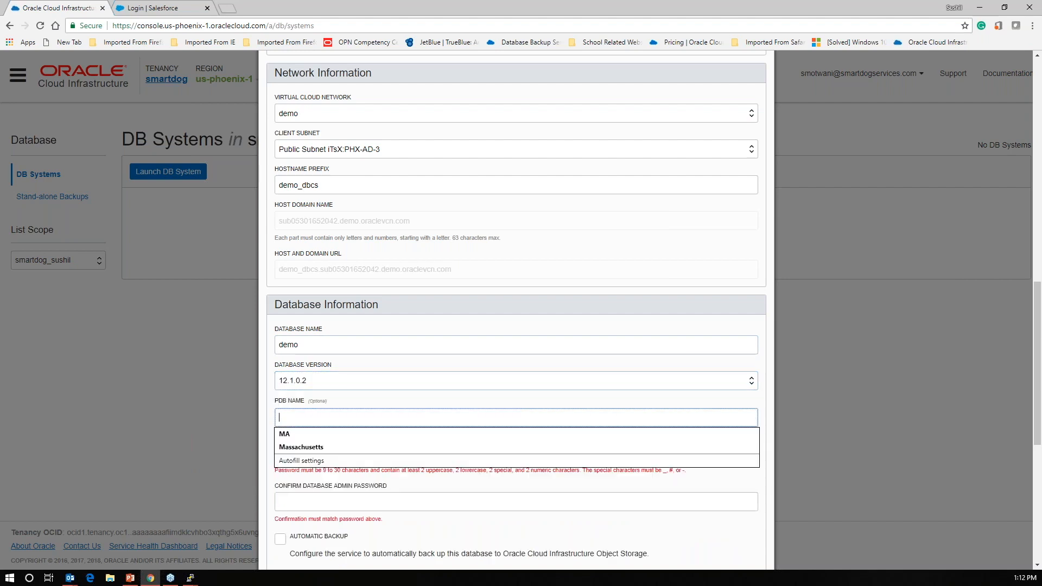
pyautogui.click(333, 401)
# - Enter the database admin password and repeat it in the confirmation field
pyautogui.scroll(-1, 435, 349)
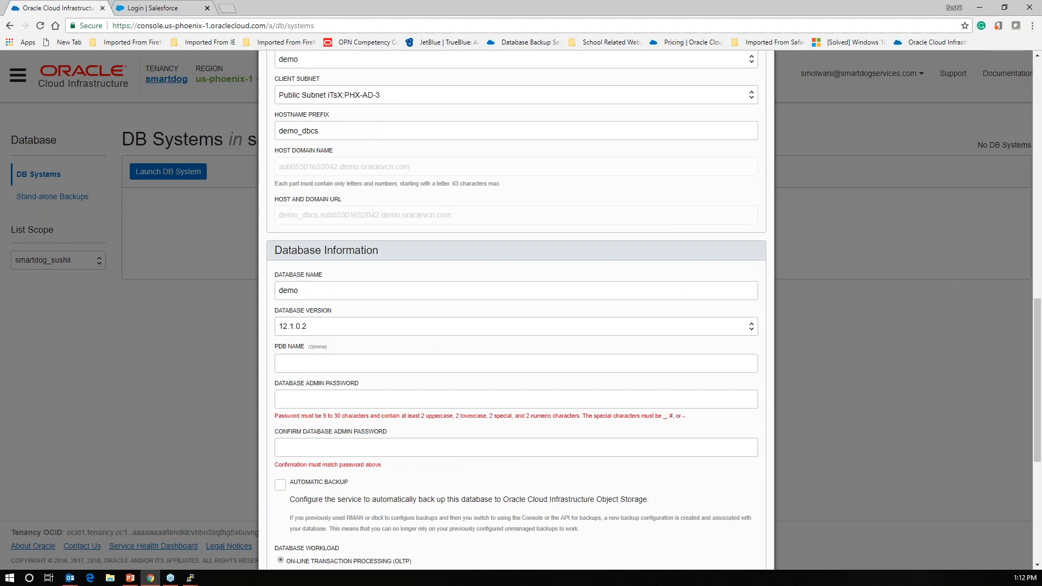
pyautogui.click(319, 401)
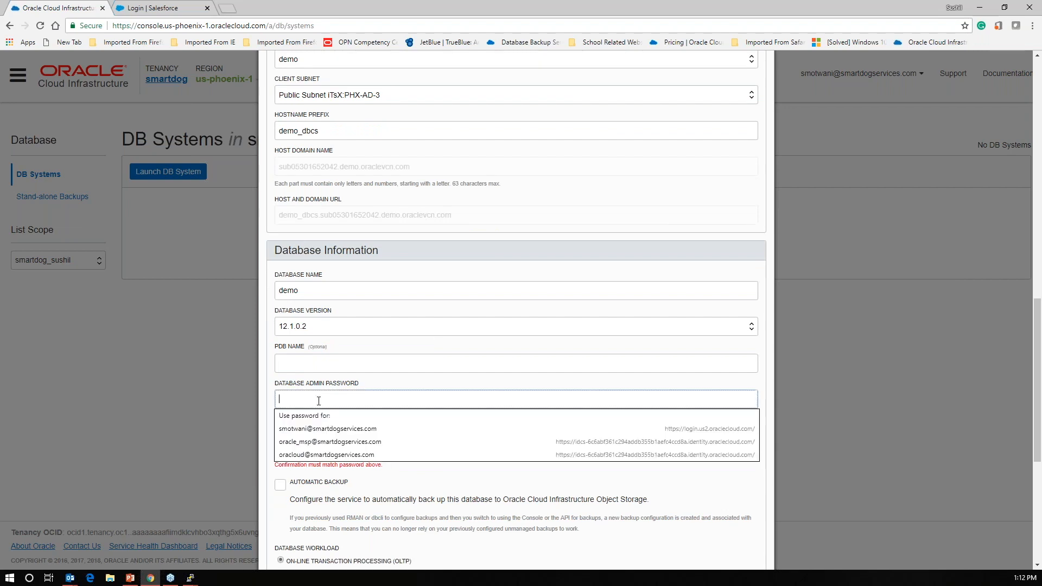
pyautogui.click(356, 382)
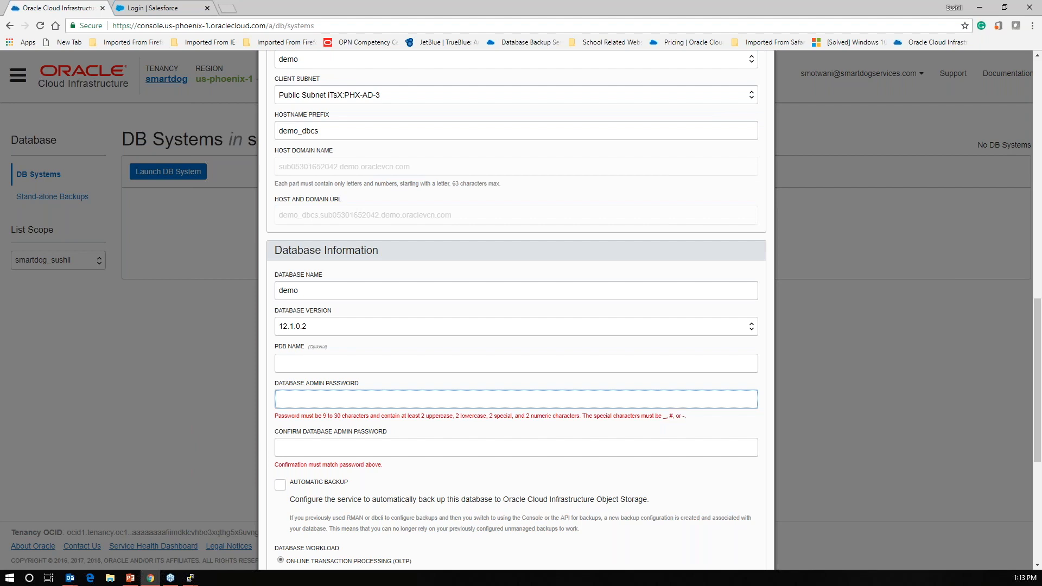
pyautogui.write('•••••••••••')
pyautogui.write('••')
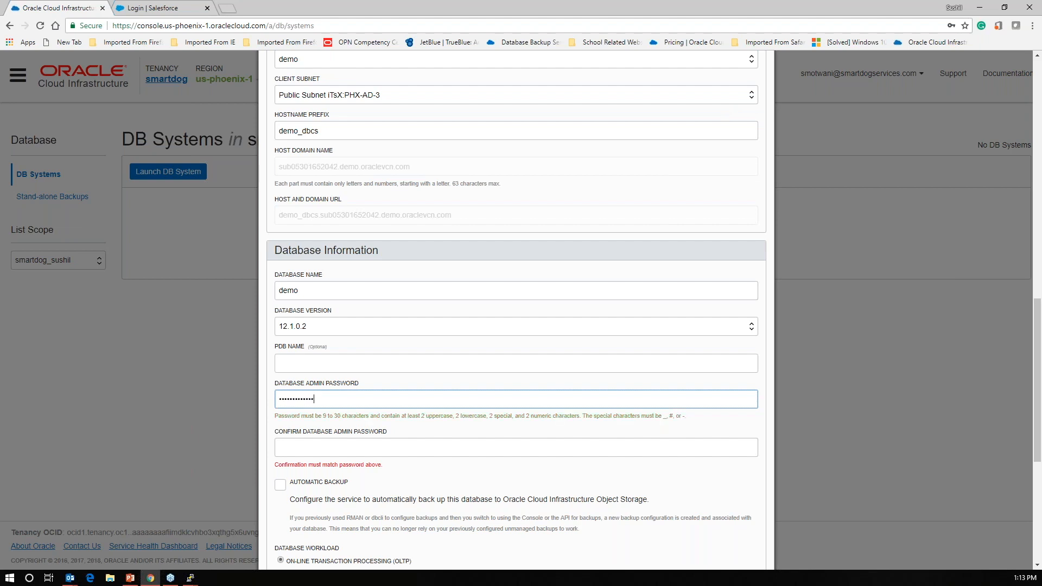
pyautogui.press('Tab')
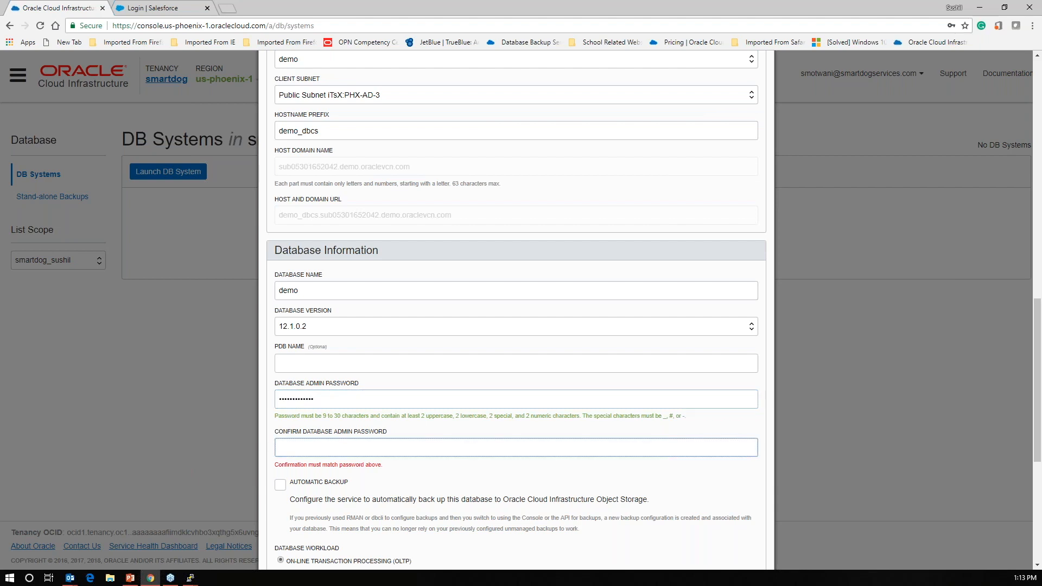
pyautogui.write('•••••••••••')
# - Enable automatic backup for the database and expand the advanced options
pyautogui.scroll(-4, 587, 371)
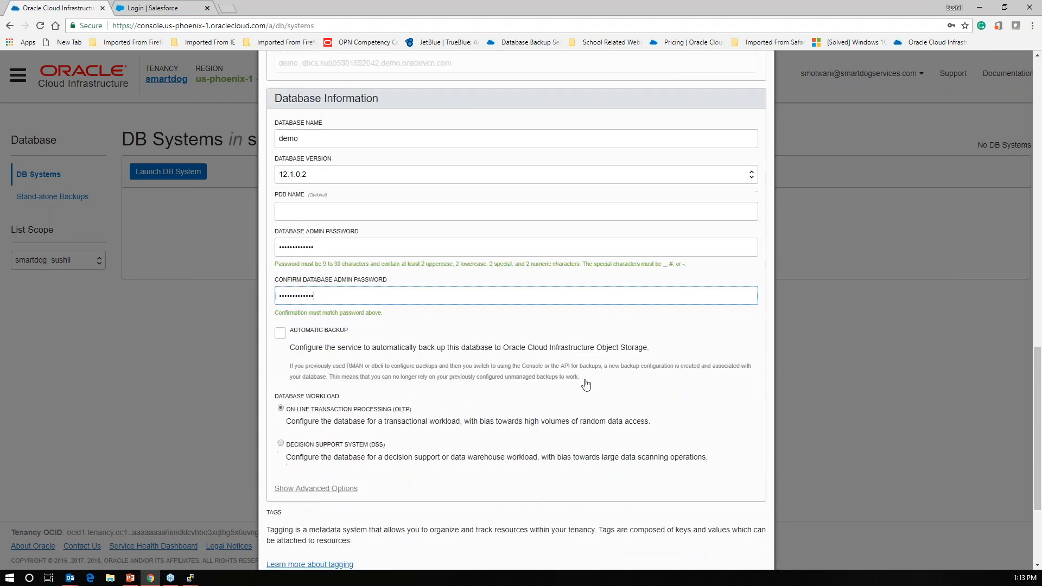
pyautogui.scroll(-1, 586, 371)
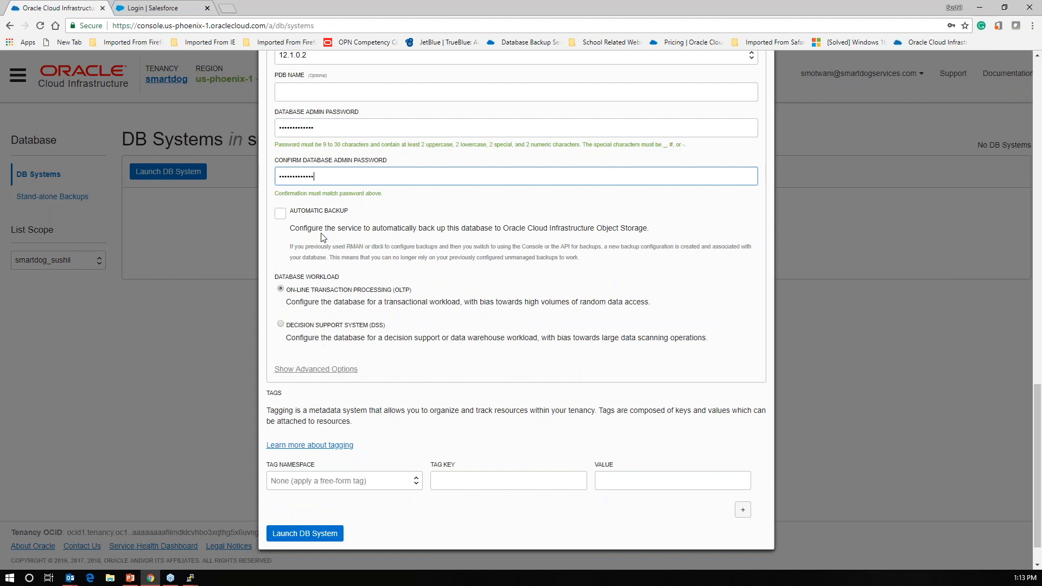
pyautogui.click(280, 213)
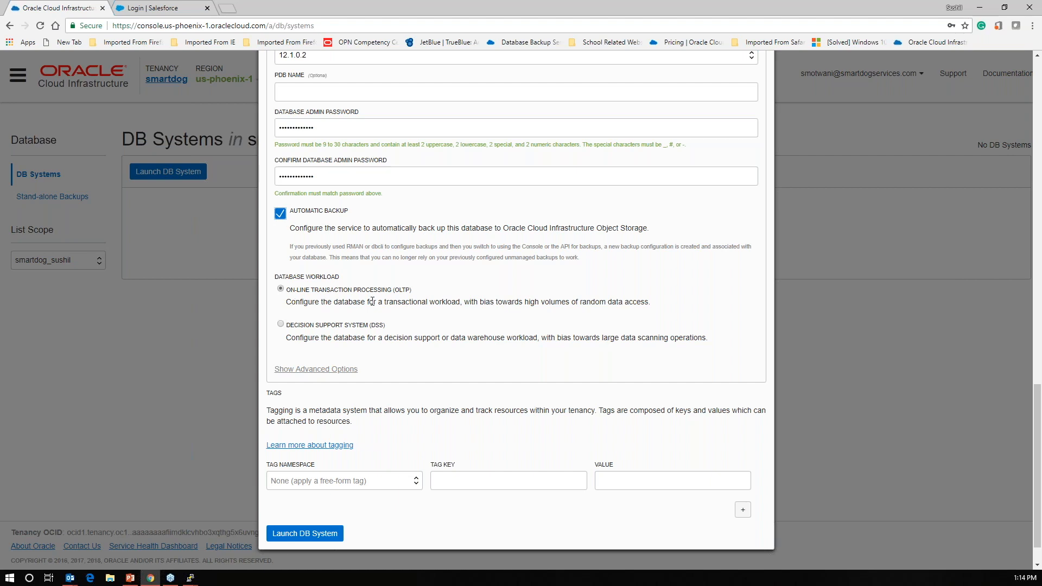
pyautogui.click(423, 369)
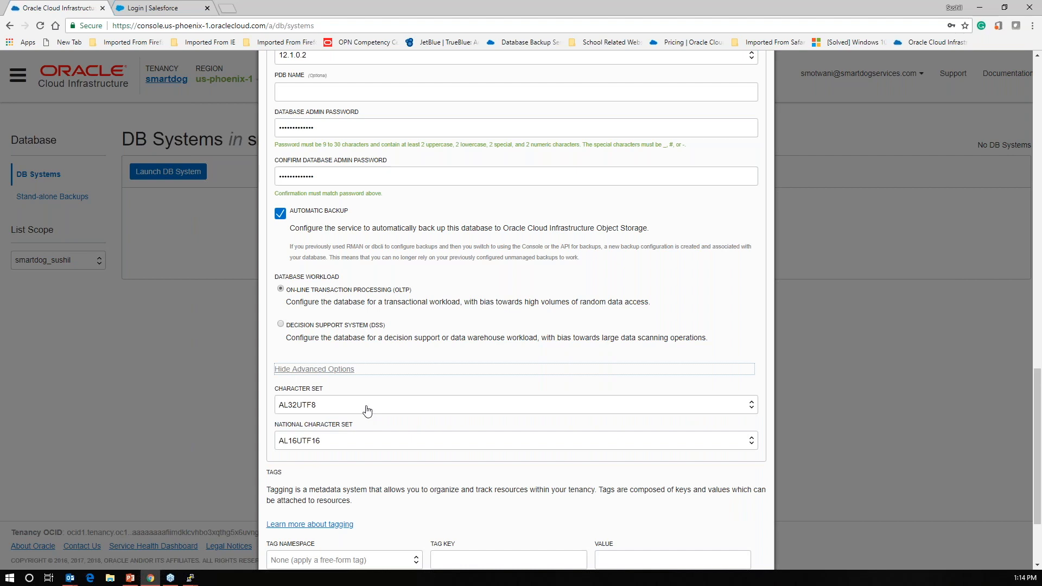
# - Keep AL32UTF8 as the character set and AL16UTF16 as the national character set, and try to launch the DB system
pyautogui.click(367, 411)
pyautogui.click(367, 410)
pyautogui.click(368, 411)
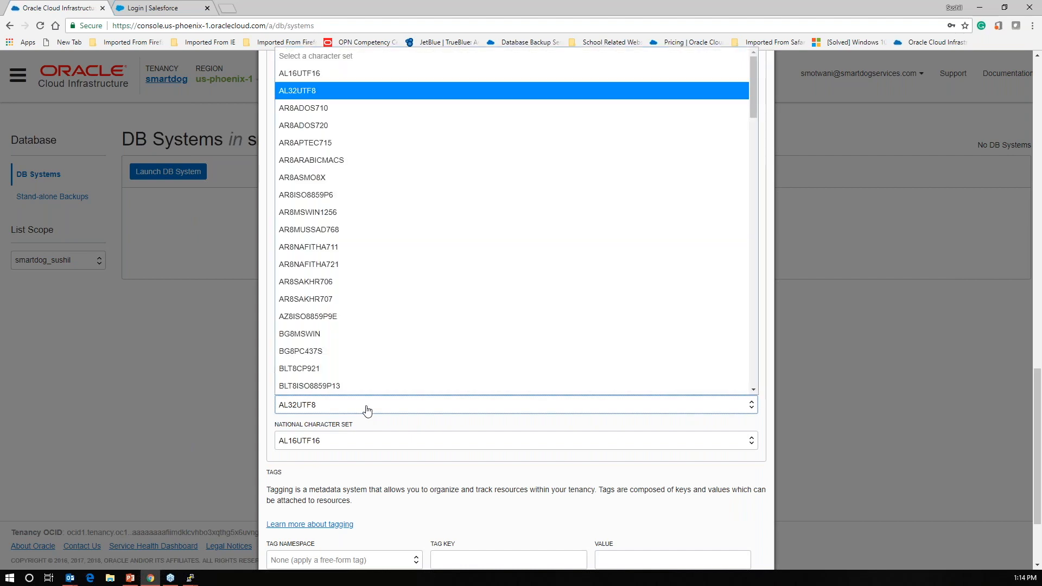
pyautogui.click(318, 90)
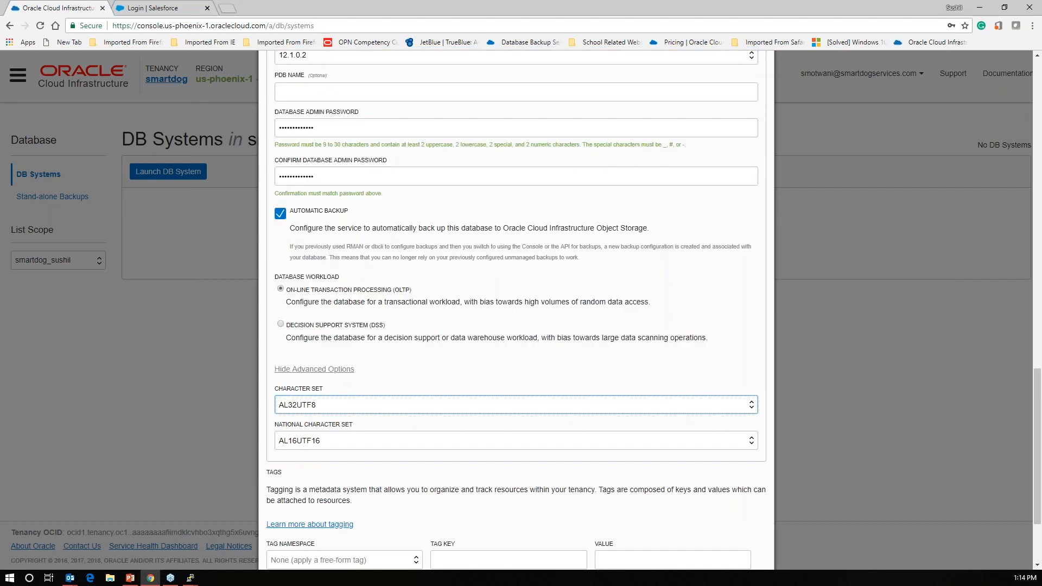
pyautogui.click(340, 445)
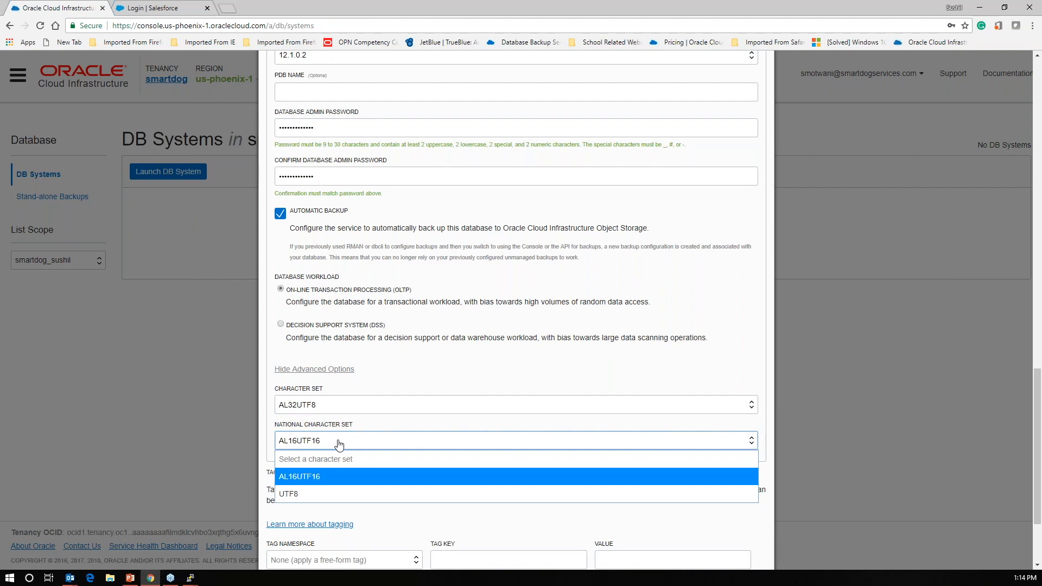
pyautogui.click(340, 445)
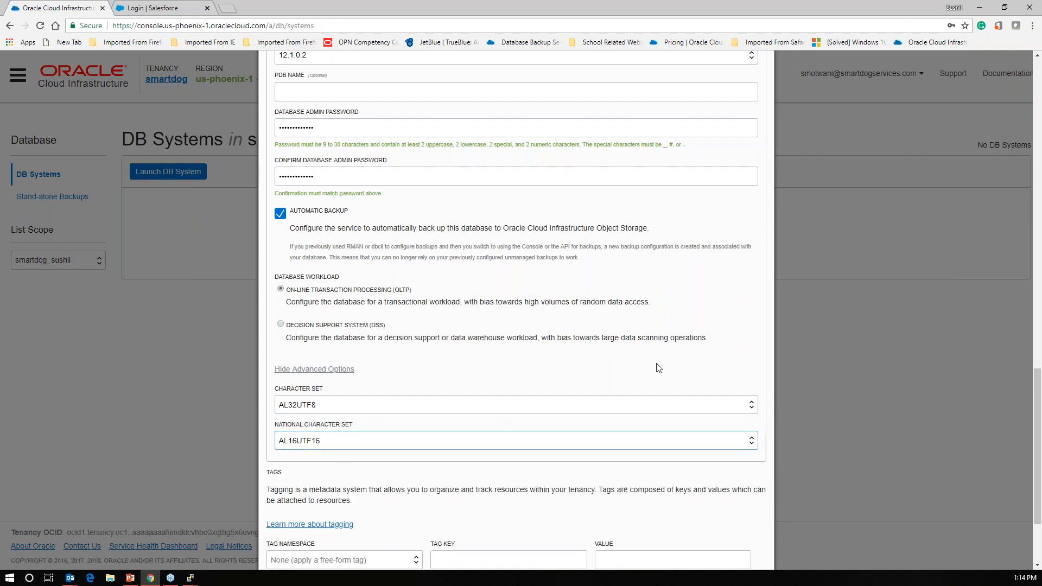
pyautogui.scroll(-3, 658, 368)
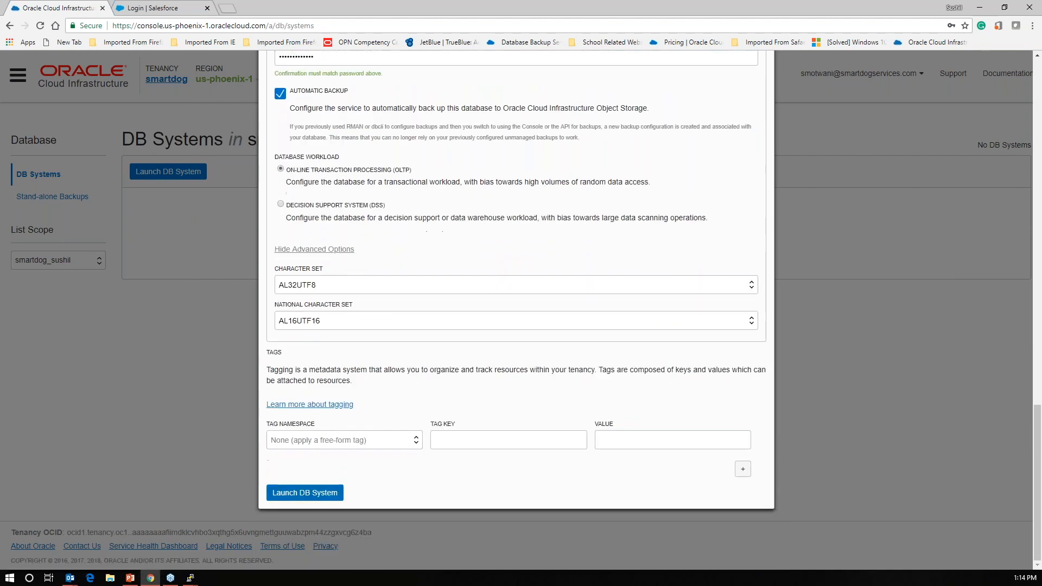
pyautogui.click(305, 492)
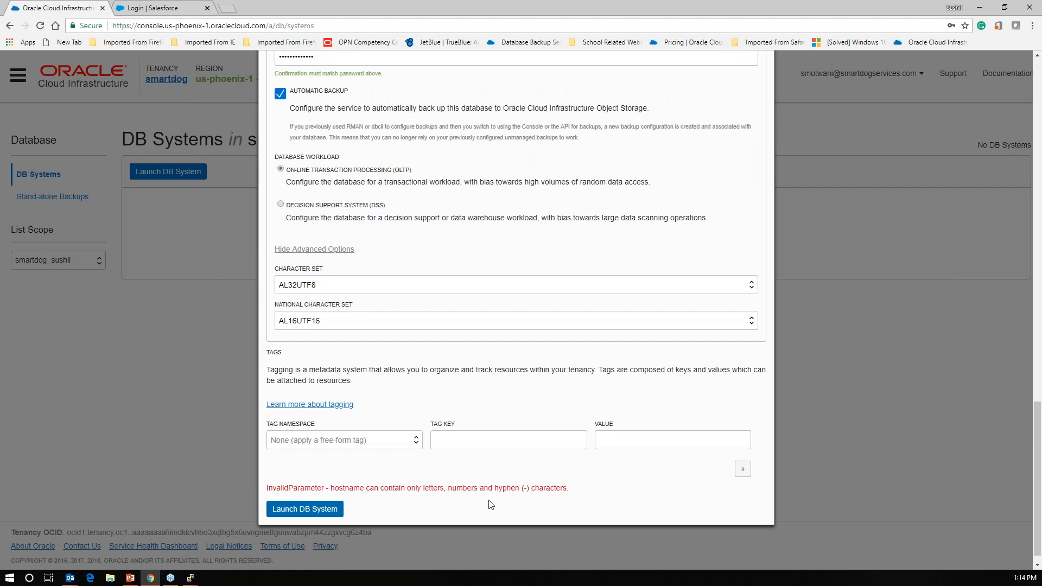
# - Replace the underscore in the demo_dbcs hostname prefix with a hyphen in the network information
pyautogui.scroll(6, 491, 505)
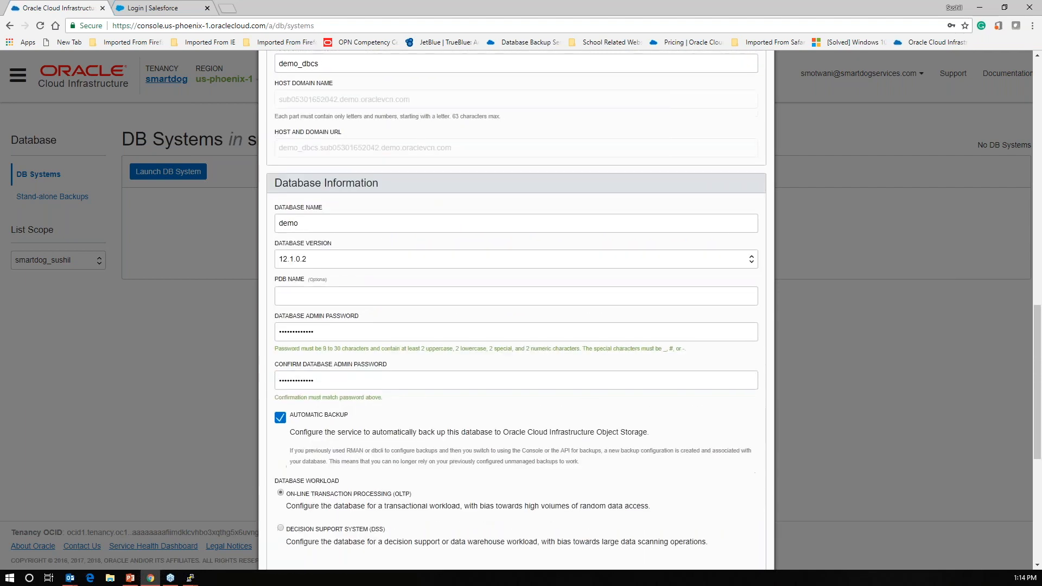
pyautogui.scroll(-5, 480, 502)
pyautogui.scroll(2, 502, 496)
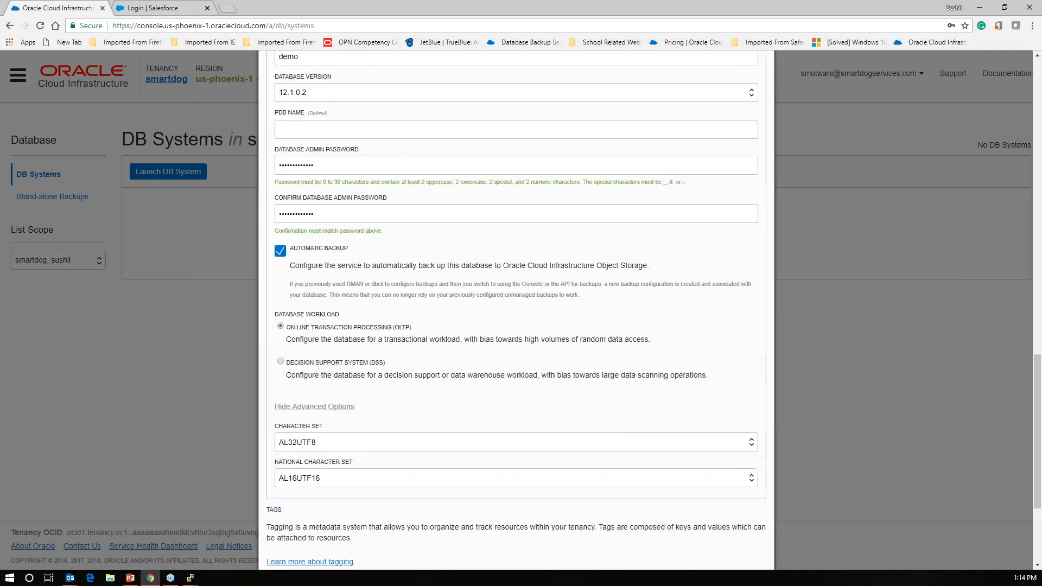
pyautogui.scroll(3, 341, 240)
pyautogui.scroll(2, 341, 240)
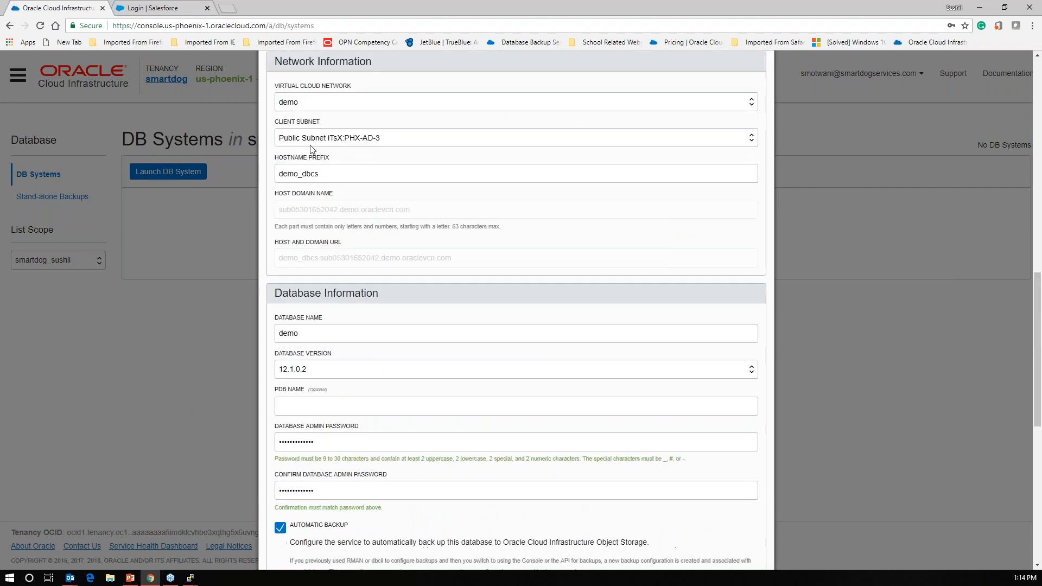
pyautogui.scroll(2, 376, 402)
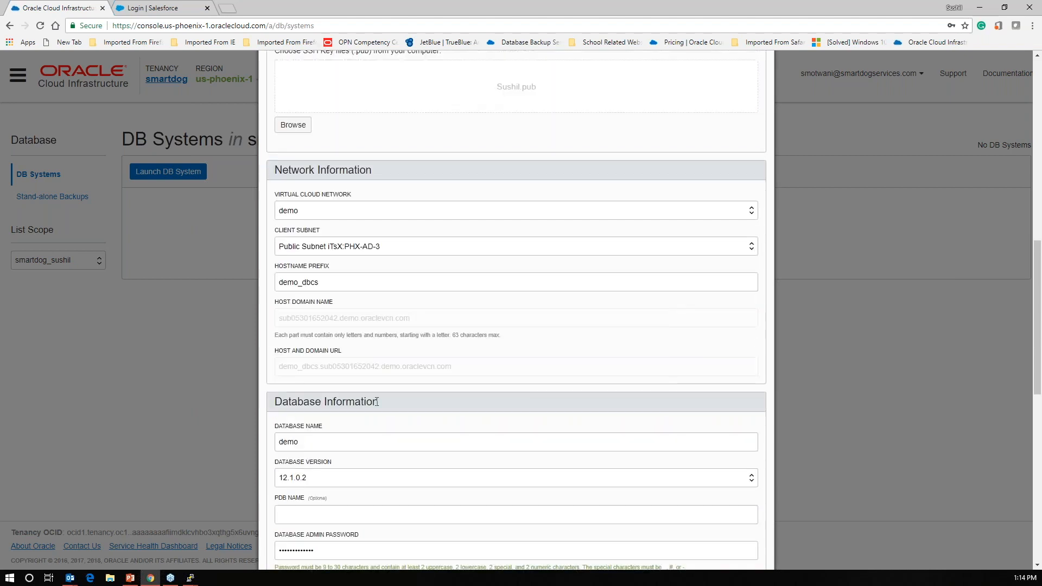
pyautogui.scroll(7, 376, 402)
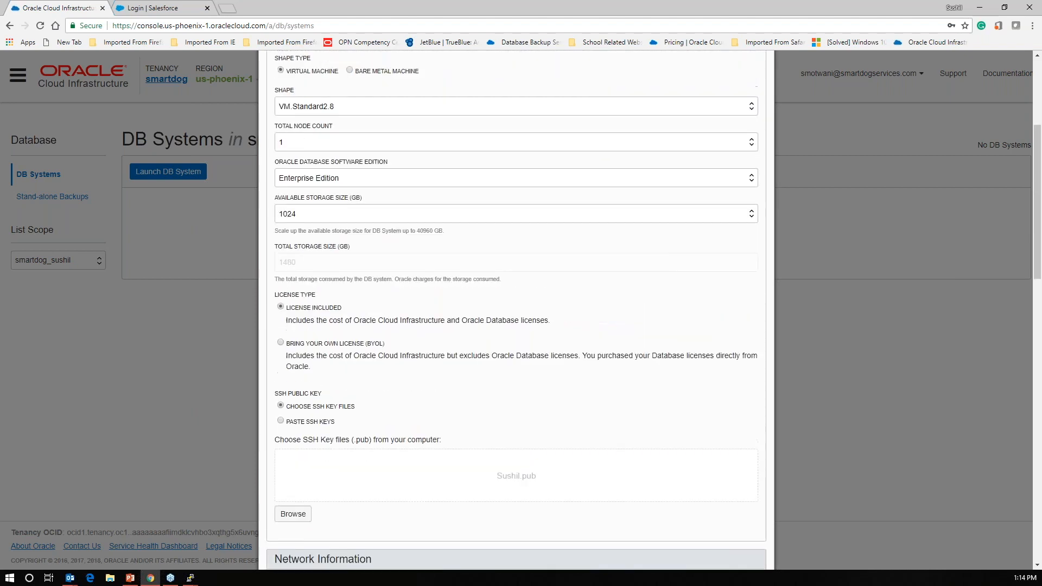
pyautogui.scroll(3, 376, 401)
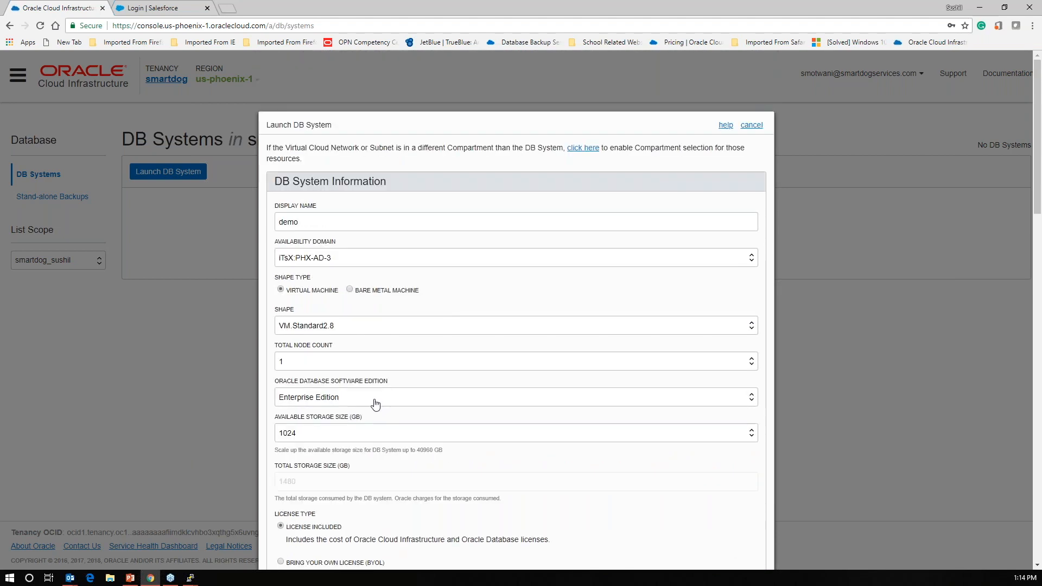
pyautogui.scroll(-3, 374, 405)
pyautogui.scroll(-5, 374, 405)
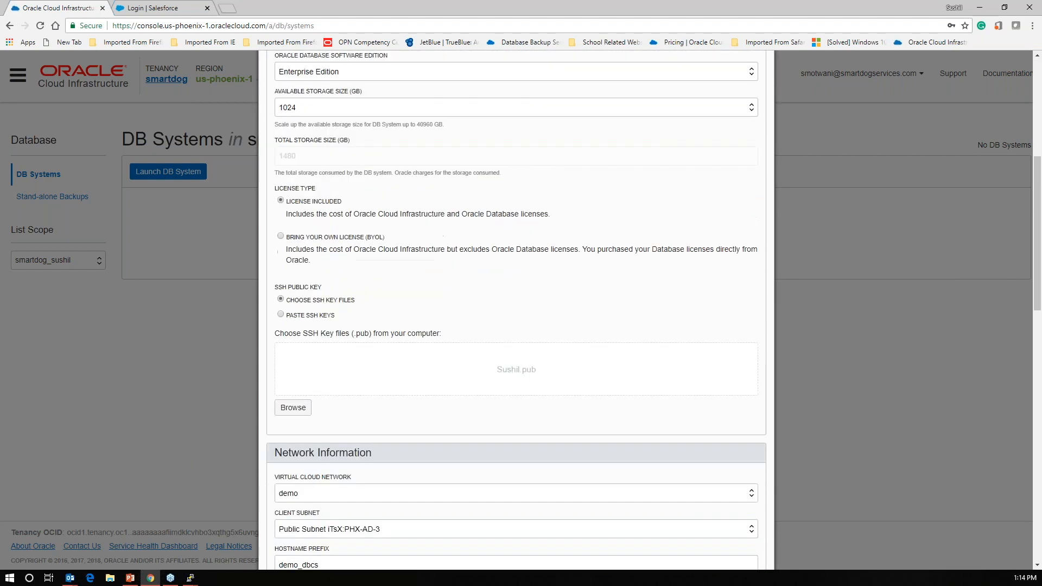
pyautogui.scroll(-6, 517, 309)
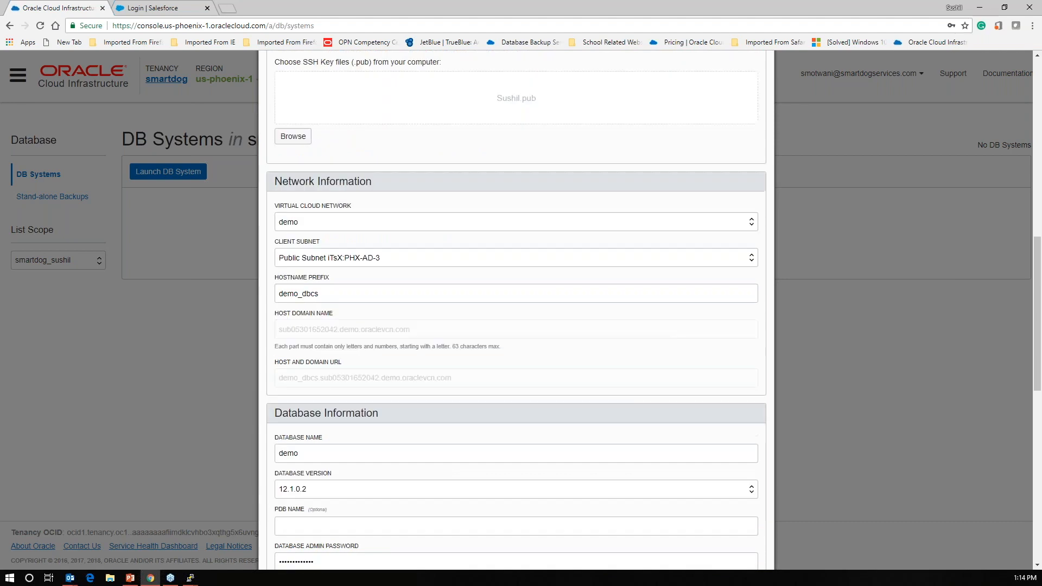
pyautogui.scroll(4, 314, 309)
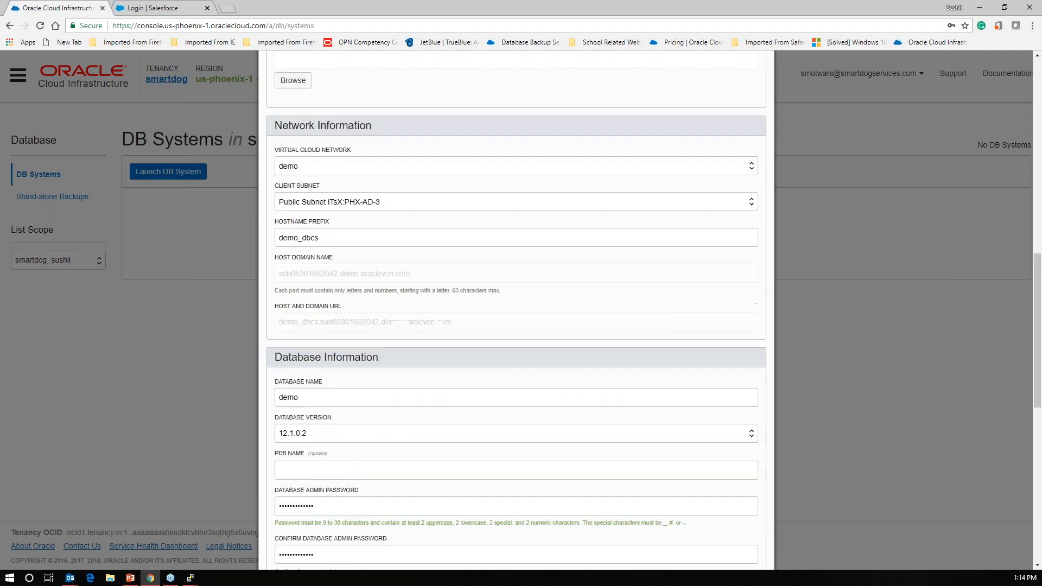
pyautogui.click(303, 293)
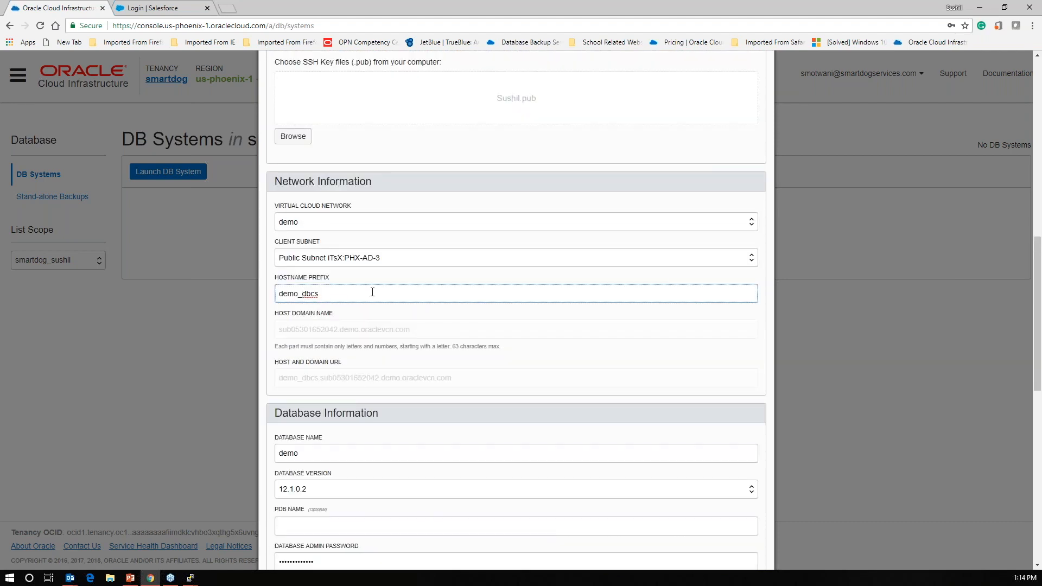
pyautogui.press('BackSpace')
pyautogui.write('-')
# - Launch the DB system with the corrected hostname and dismiss the browser's offer to save the password
pyautogui.scroll(-14, 387, 301)
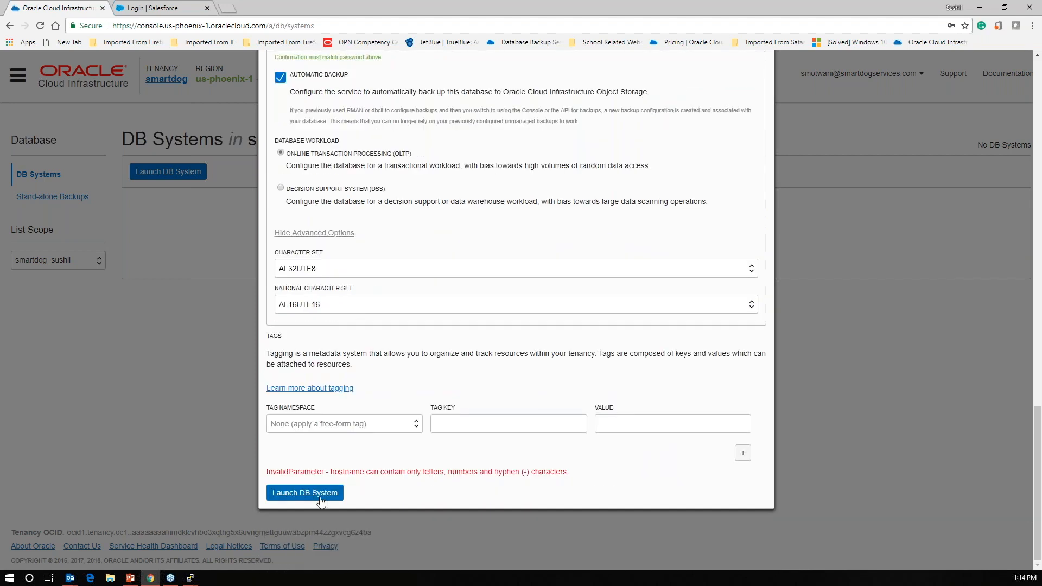
pyautogui.click(321, 499)
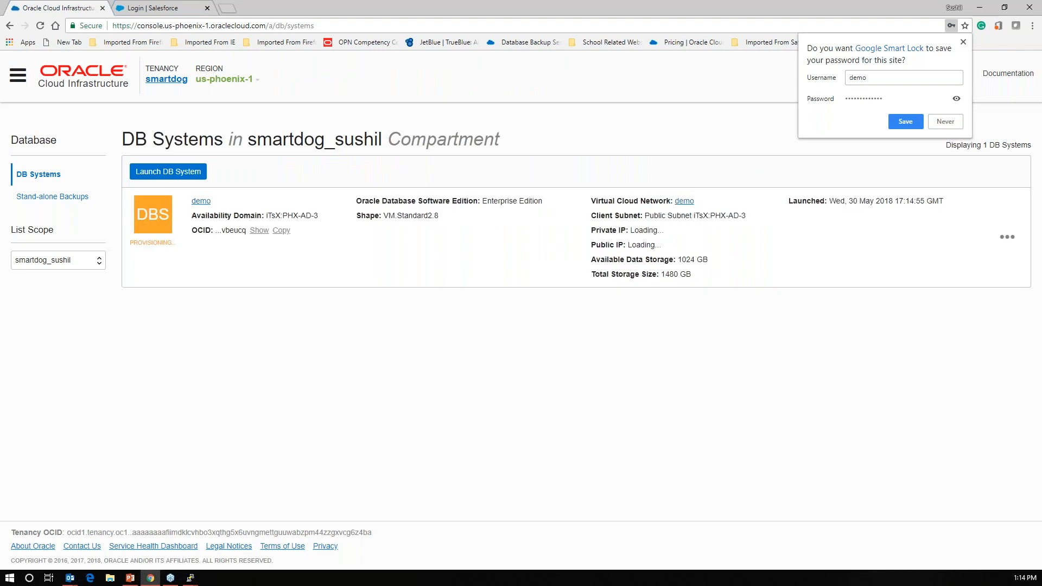
pyautogui.click(963, 42)
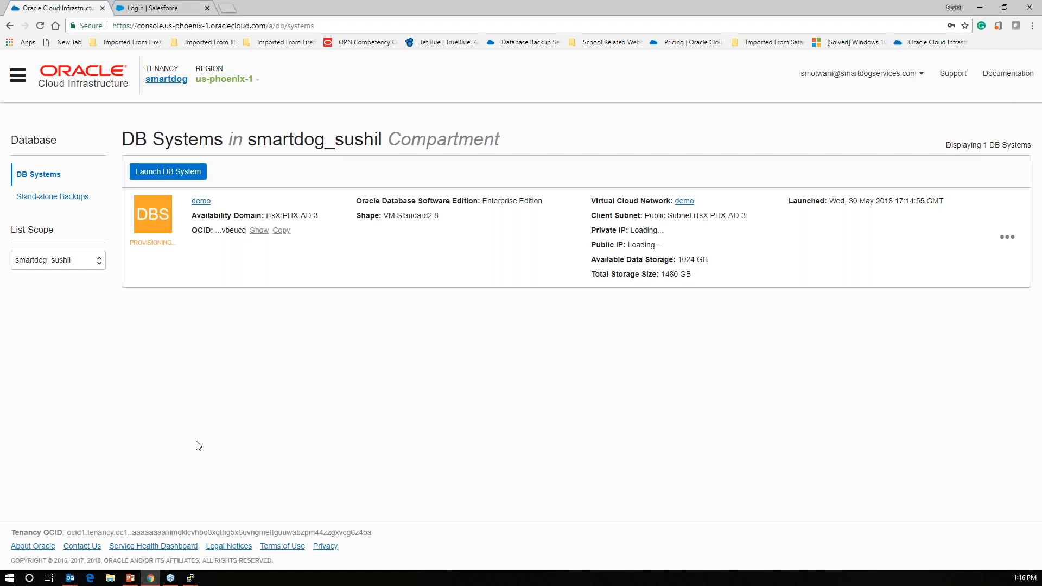
# - Switch to the PuTTY root session and list Oracle processes with ps -ef | grep oracle, returning to the browser console
pyautogui.click(190, 578)
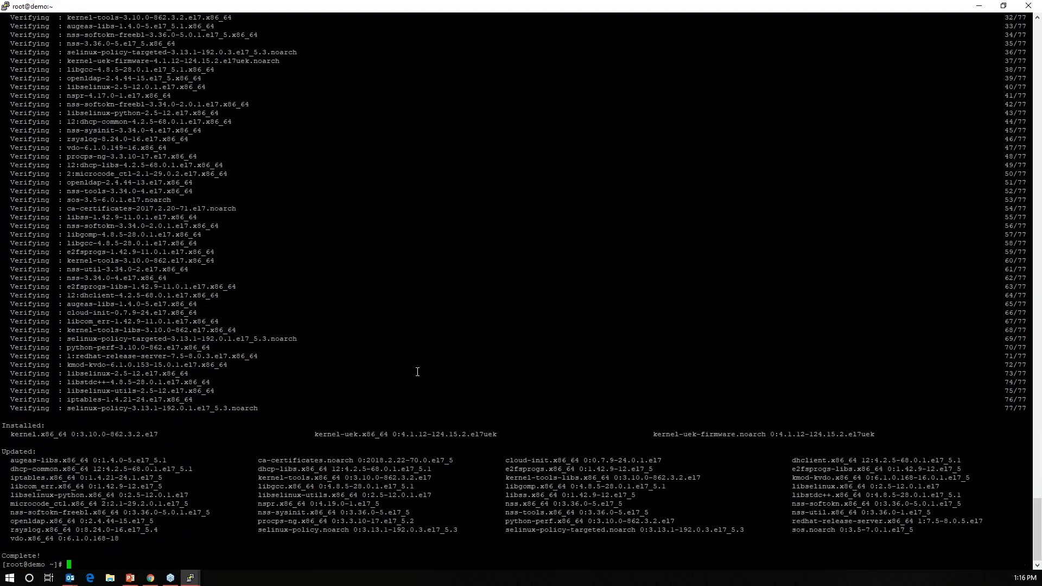
pyautogui.write('ps -ef | grep oracle')
pyautogui.press('Return')
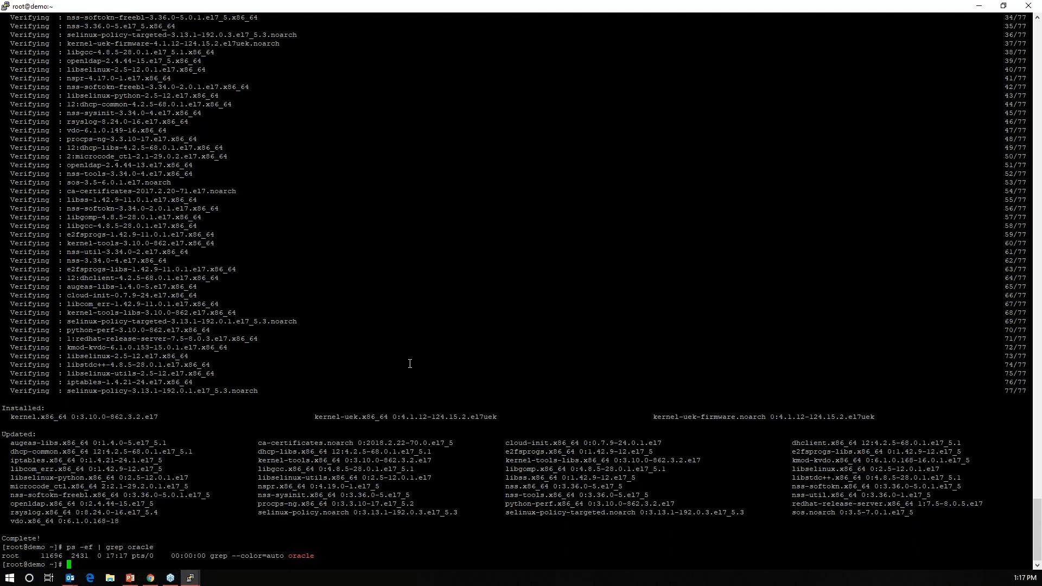
pyautogui.hotkey('alt', 'Tab')
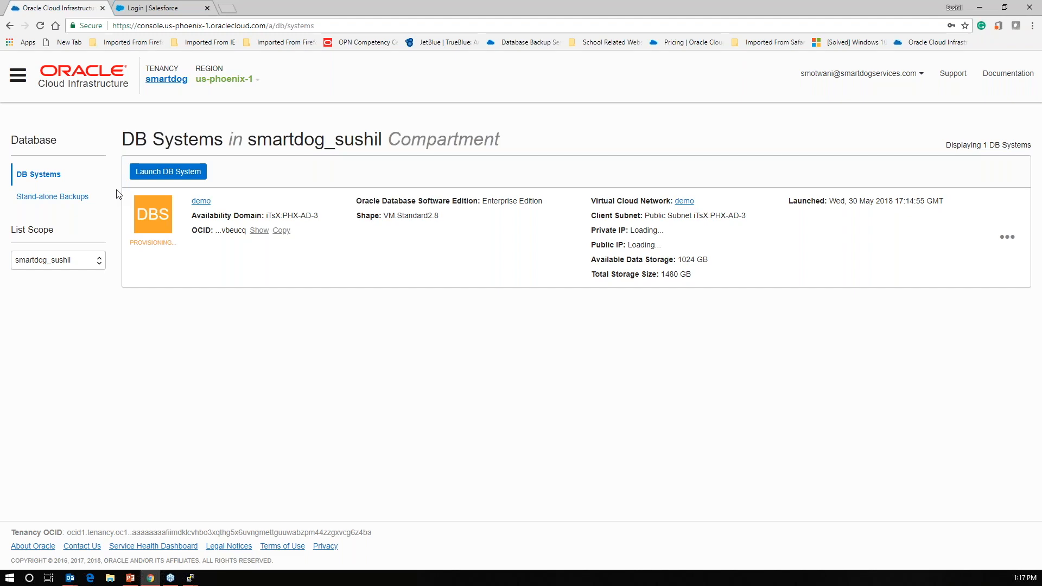
# - Switch to PowerPoint, present OCI Workshop.pptx from slide 16 through the Questions slide, end the show, and return to the browser console
pyautogui.click(130, 578)
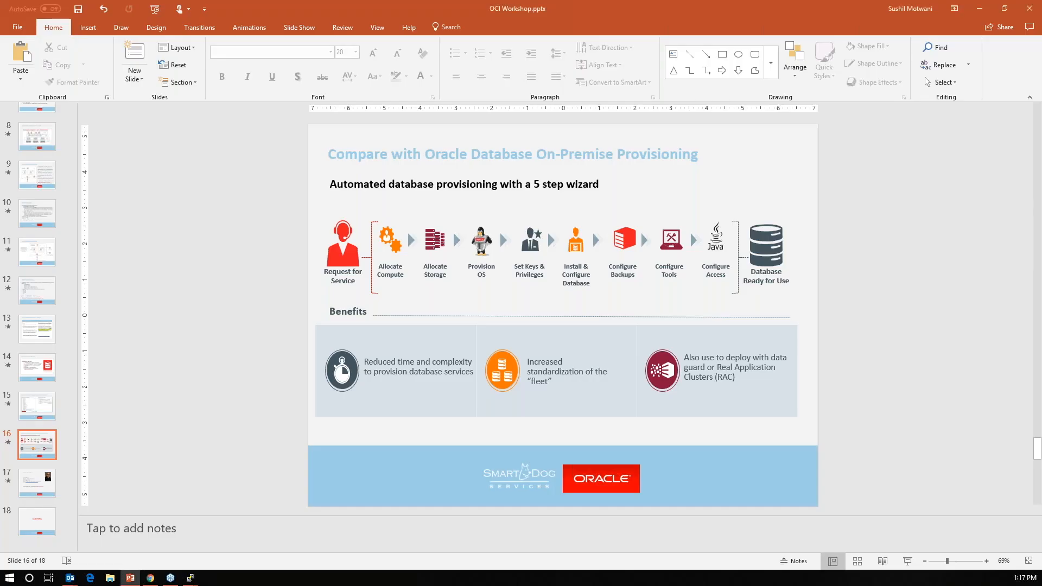
pyautogui.click(908, 561)
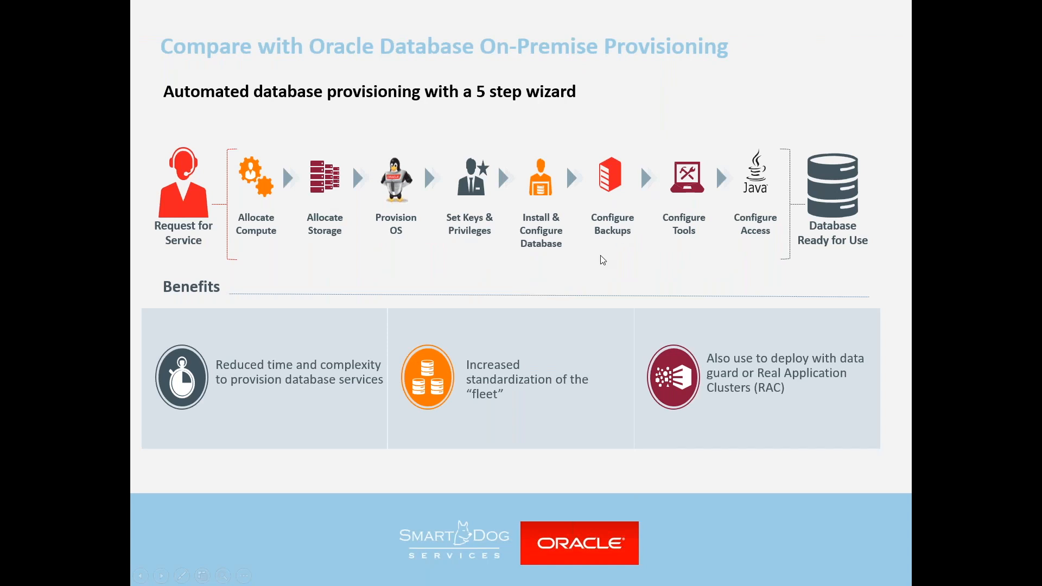
pyautogui.click(601, 350)
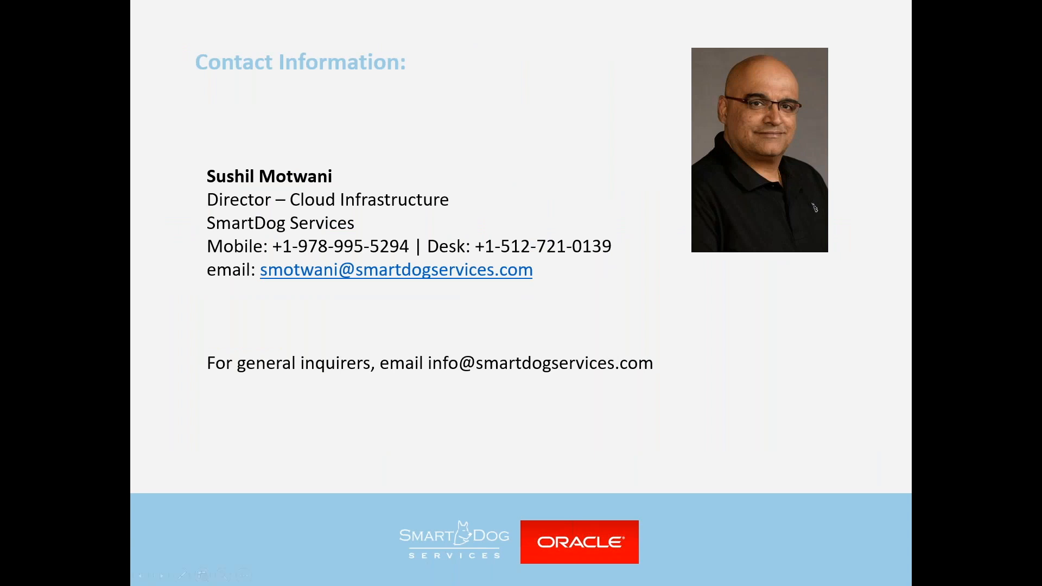
pyautogui.click(599, 329)
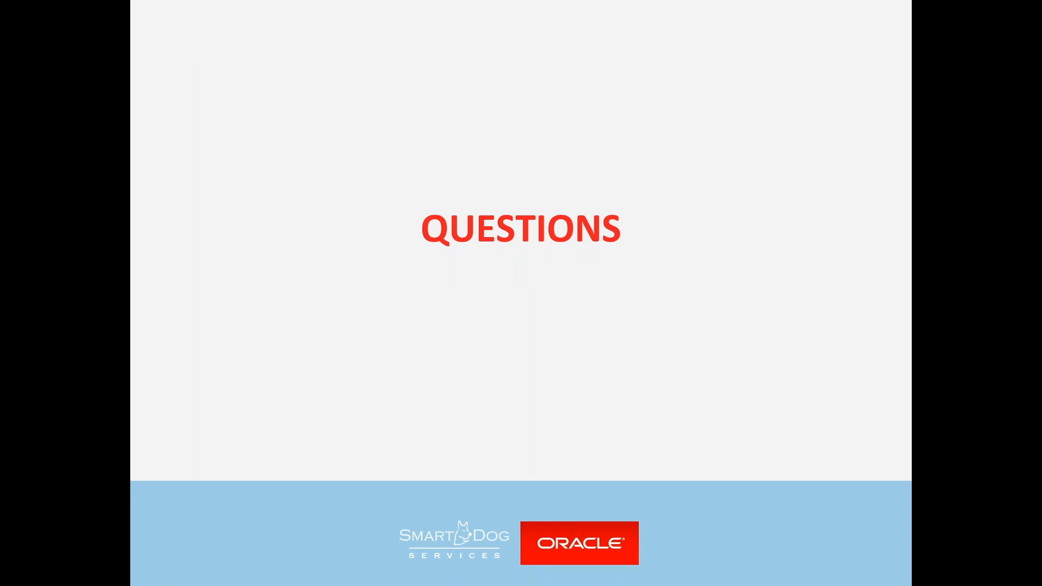
pyautogui.press('Escape')
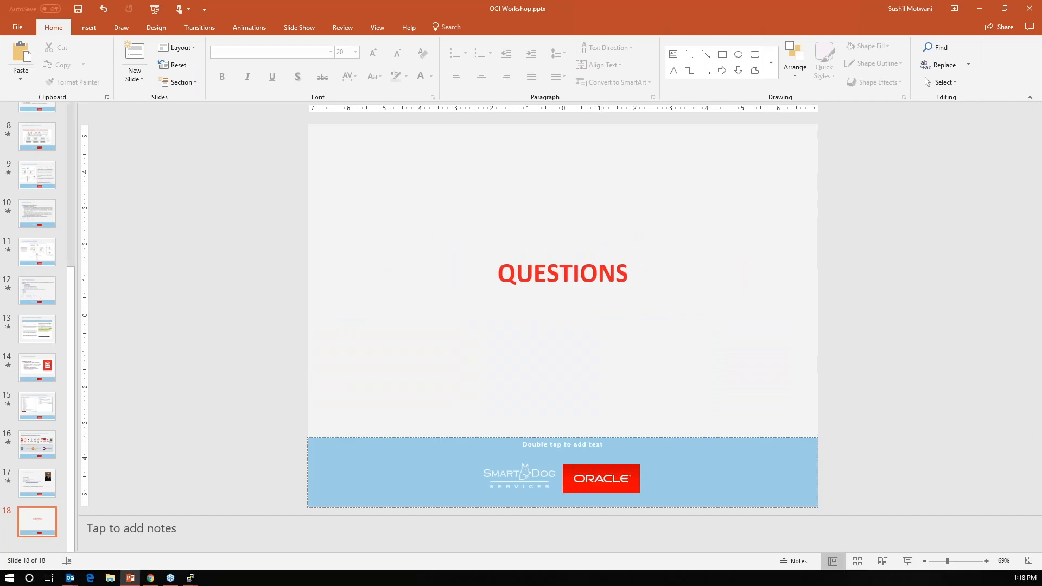
pyautogui.hotkey('alt', 'Tab')
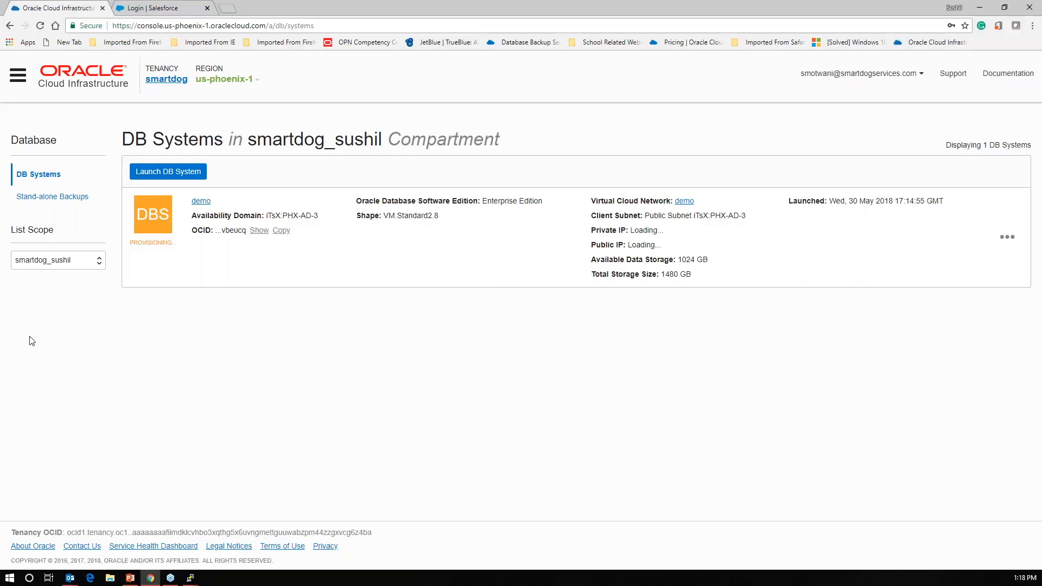